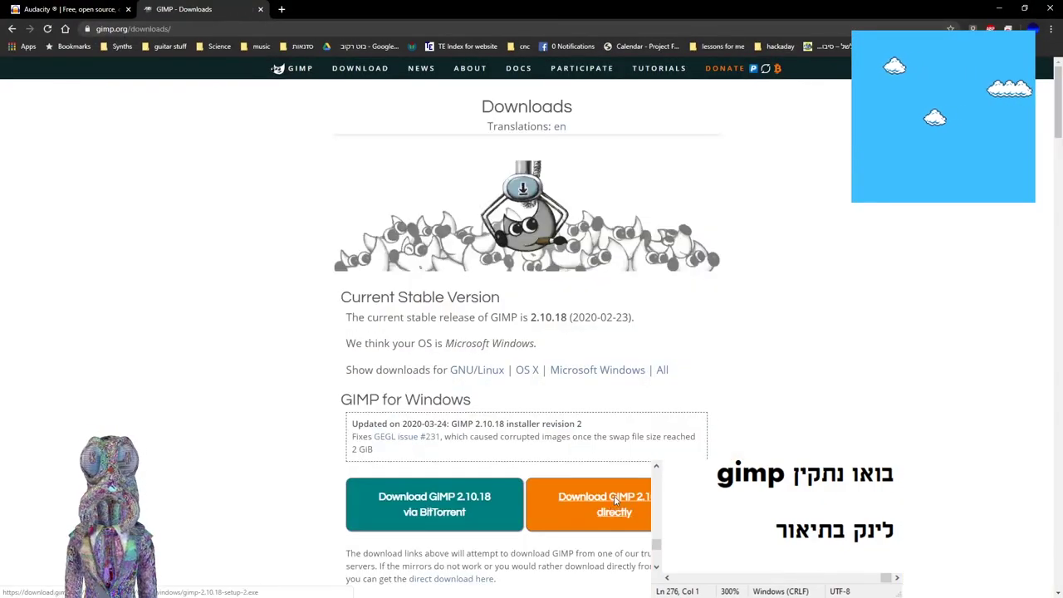
Download the GIMP 2.10.18 Windows installer directly, start the setup in English and minimize the browser window.
{"action": "left_click", "coordinate": [605, 504]}
{"action": "left_click", "coordinate": [47, 90]}
{"action": "key", "text": "Return"}
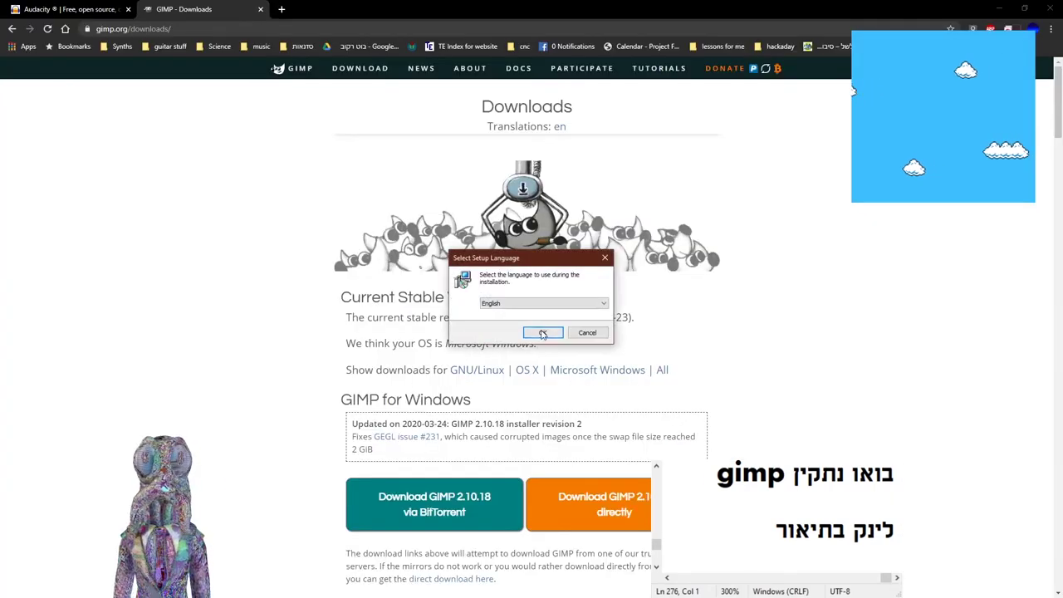
{"action": "left_click", "coordinate": [541, 332]}
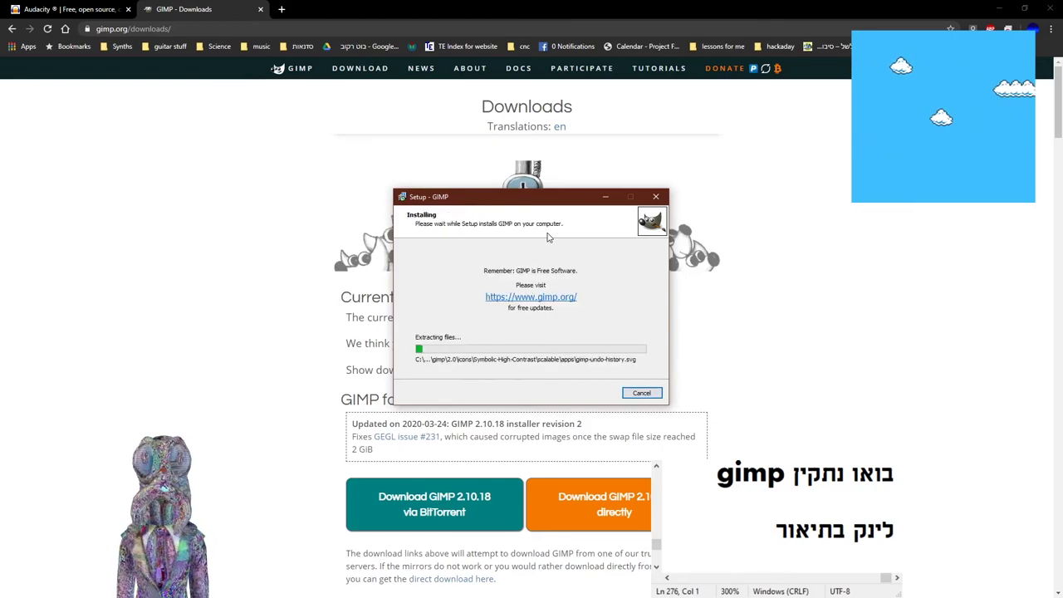
{"action": "key", "text": "super+Down"}
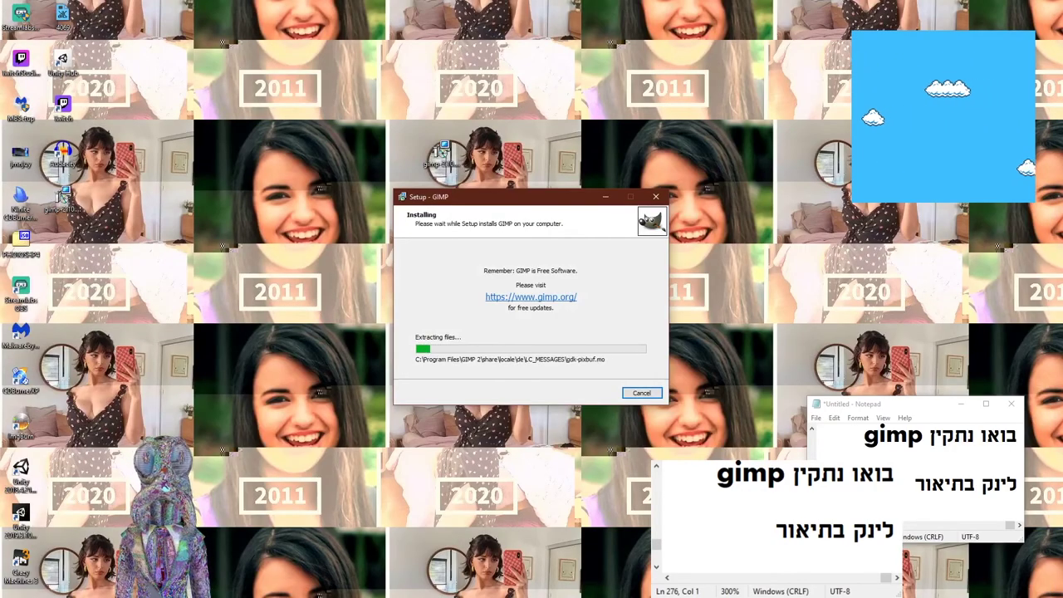
Replace the Notepad text with the note "this takes a minute" and finish the GIMP setup.
{"action": "left_click", "coordinate": [726, 524]}
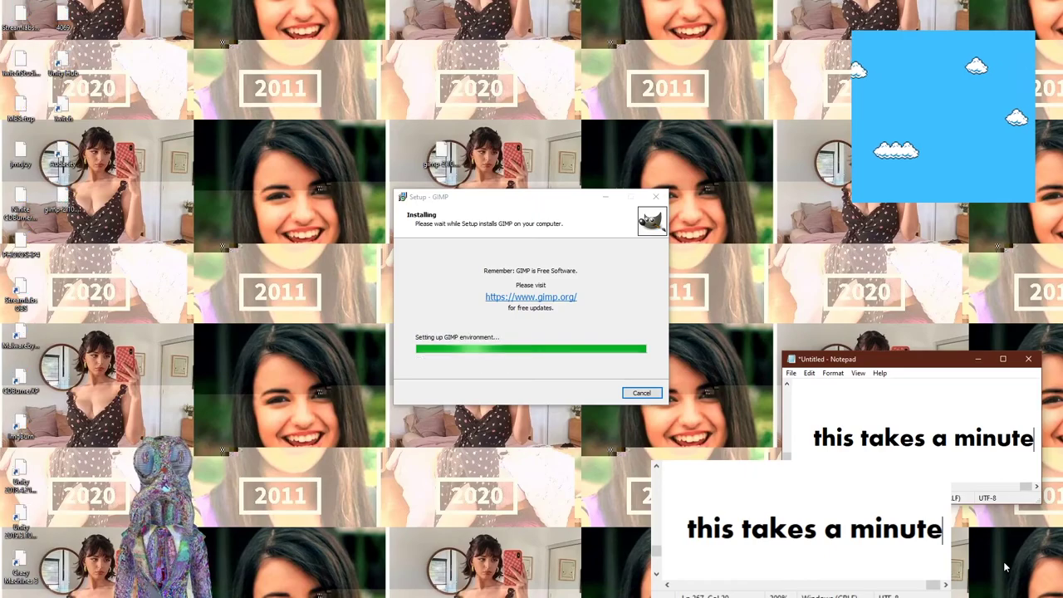
{"action": "left_click", "coordinate": [642, 393]}
{"action": "key", "text": "ctrl+a"}
{"action": "key", "text": "Delete"}
{"action": "type", "text": "בואו נתקן gimp לינק בתיאור"}
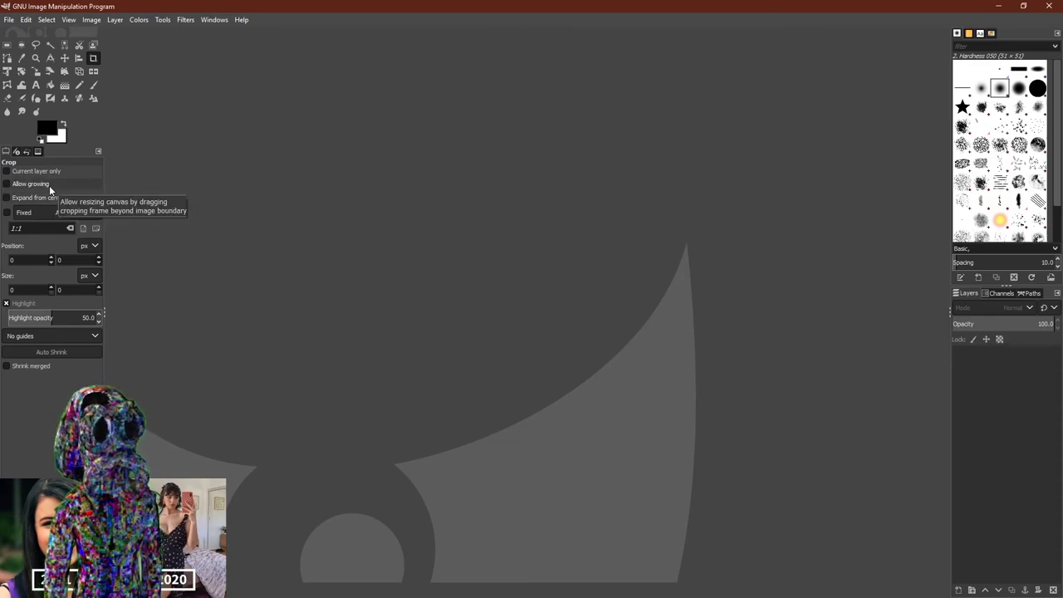
Open rebeca4characters.jpeg from the glitch folder in GIMP, keeping its embedded Adobe RGB (1998) color profile.
{"action": "left_click", "coordinate": [8, 19]}
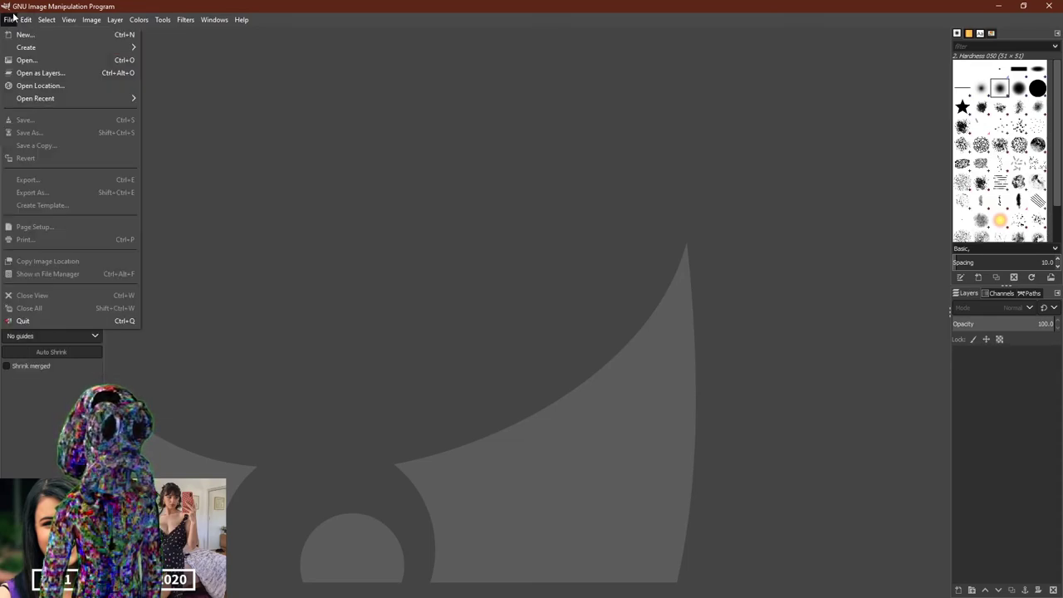
{"action": "left_click", "coordinate": [25, 60]}
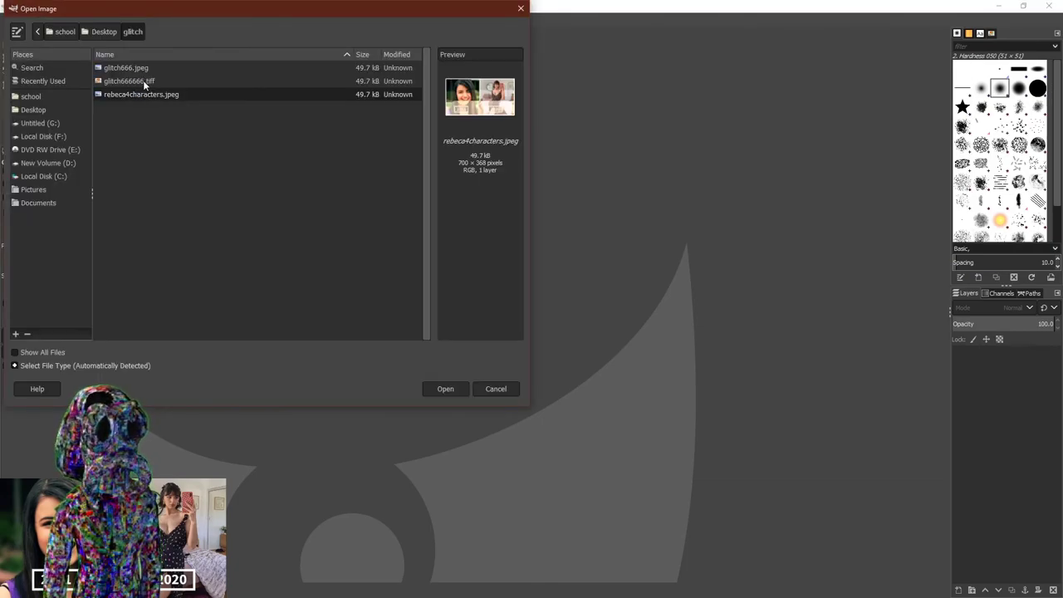
{"action": "double_click", "coordinate": [142, 94]}
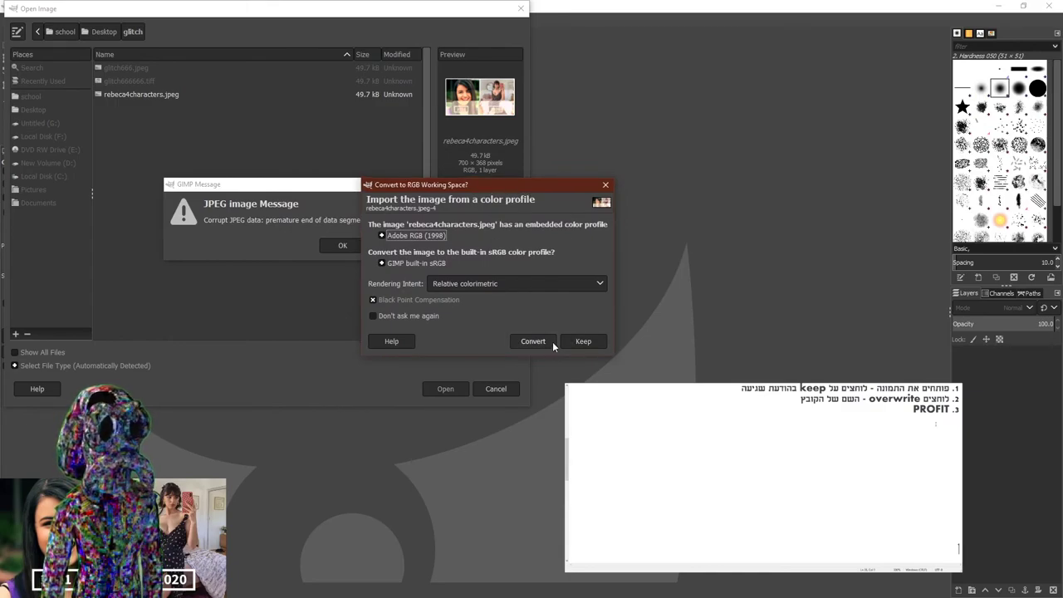
{"action": "left_click", "coordinate": [582, 342]}
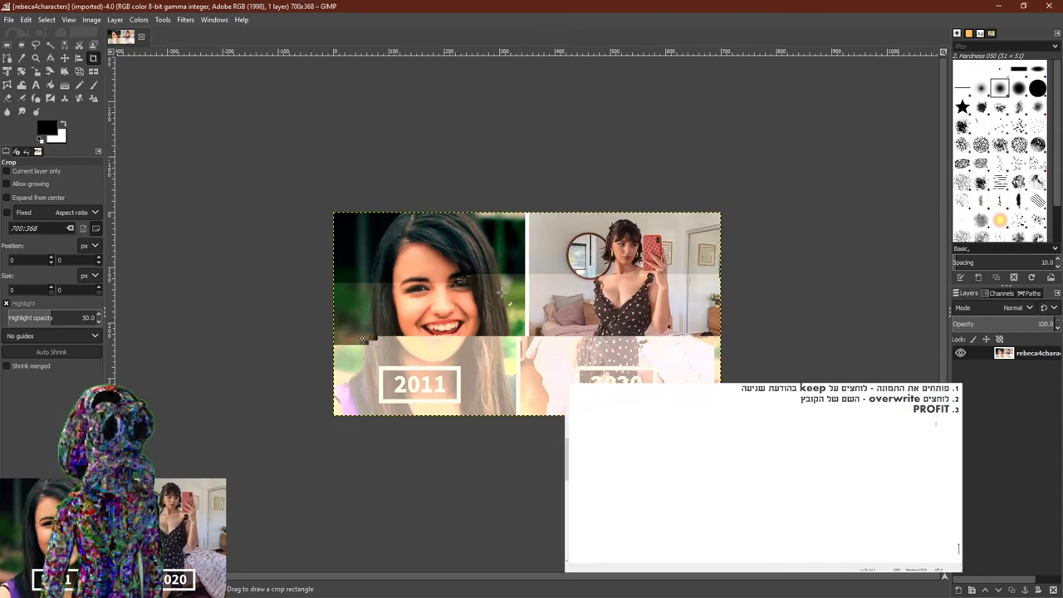
Overwrite the original rebeca4characters.jpeg with the open image, exporting it as a JPEG at quality 90.
{"action": "left_click", "coordinate": [10, 20]}
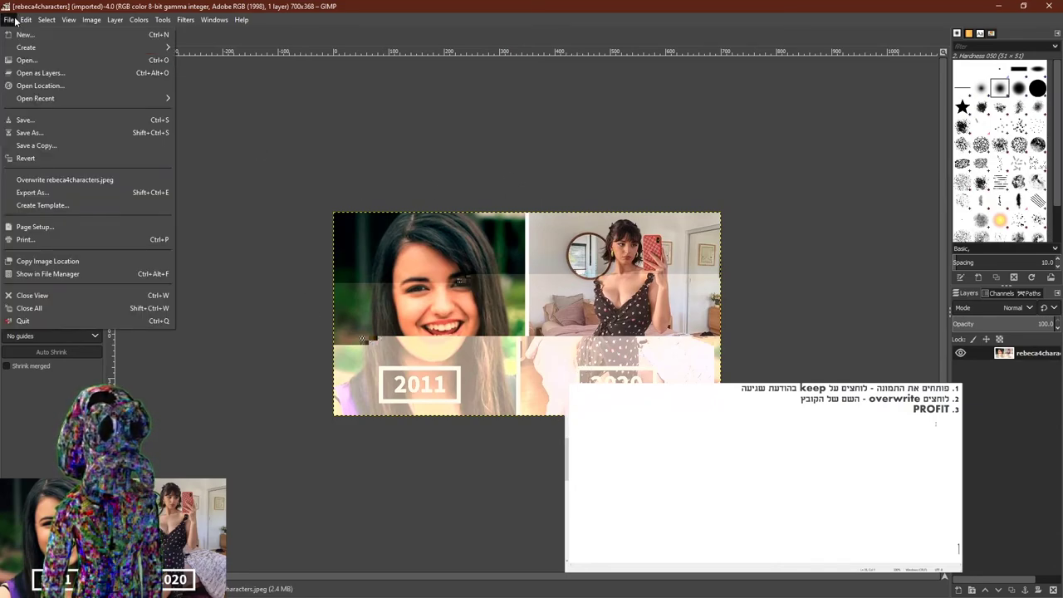
{"action": "left_click", "coordinate": [75, 181]}
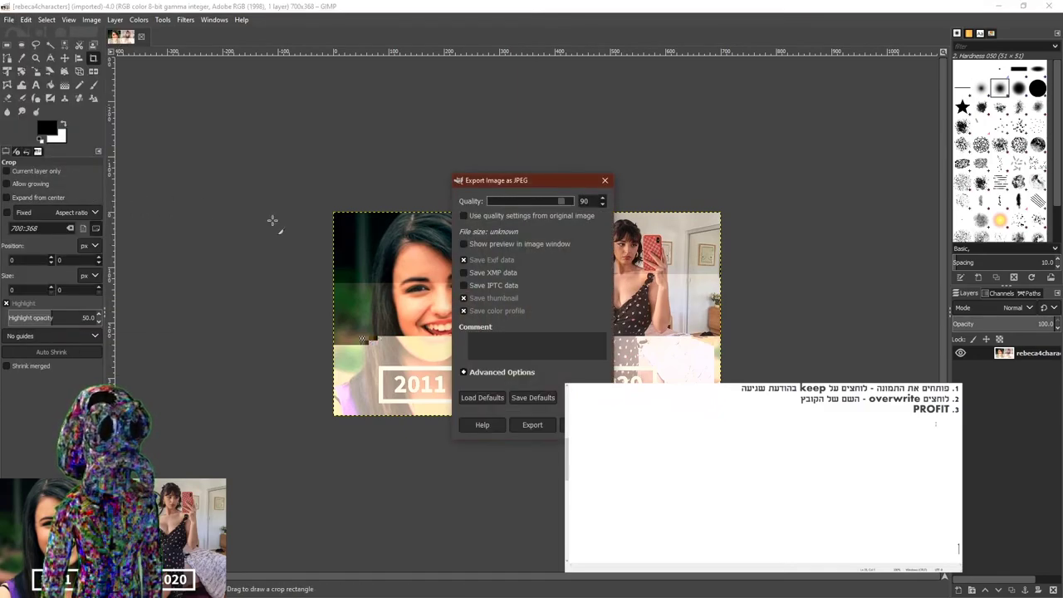
{"action": "left_click", "coordinate": [521, 425]}
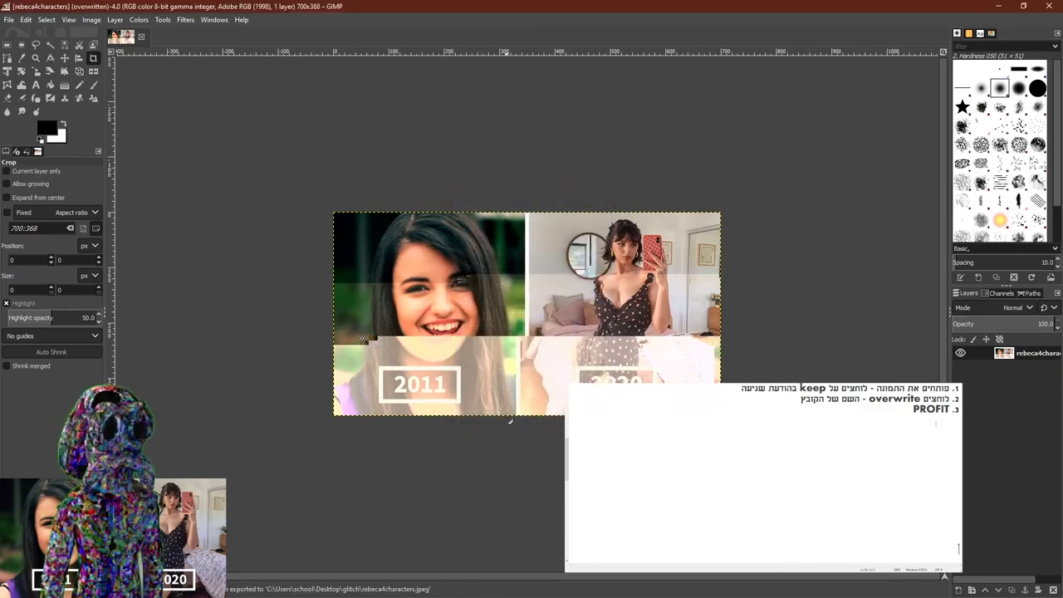
{"action": "left_click", "coordinate": [15, 20]}
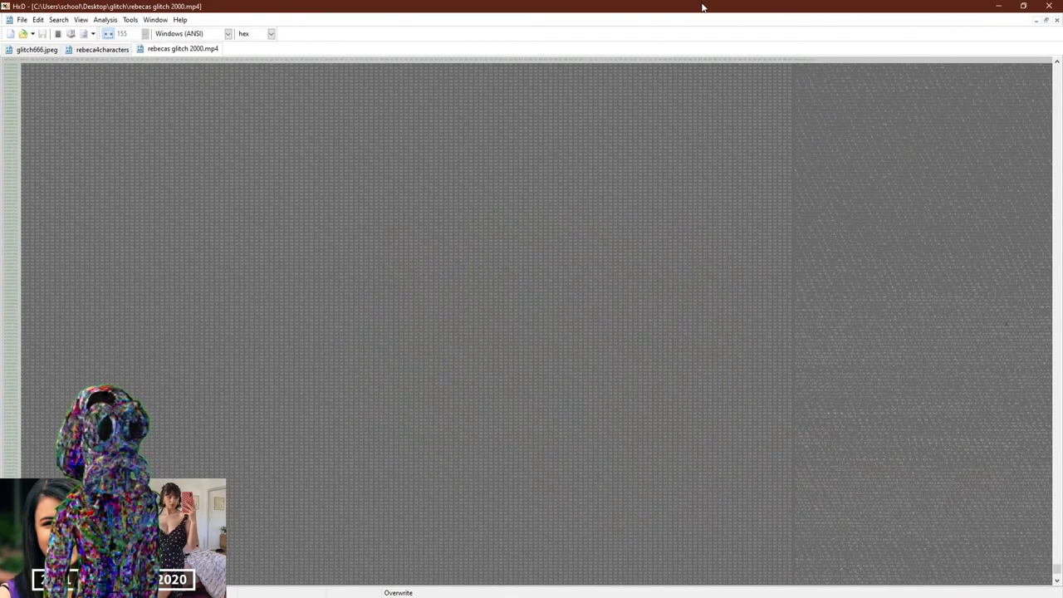
{"action": "double_click", "coordinate": [701, 7]}
{"action": "left_click", "coordinate": [363, 339]}
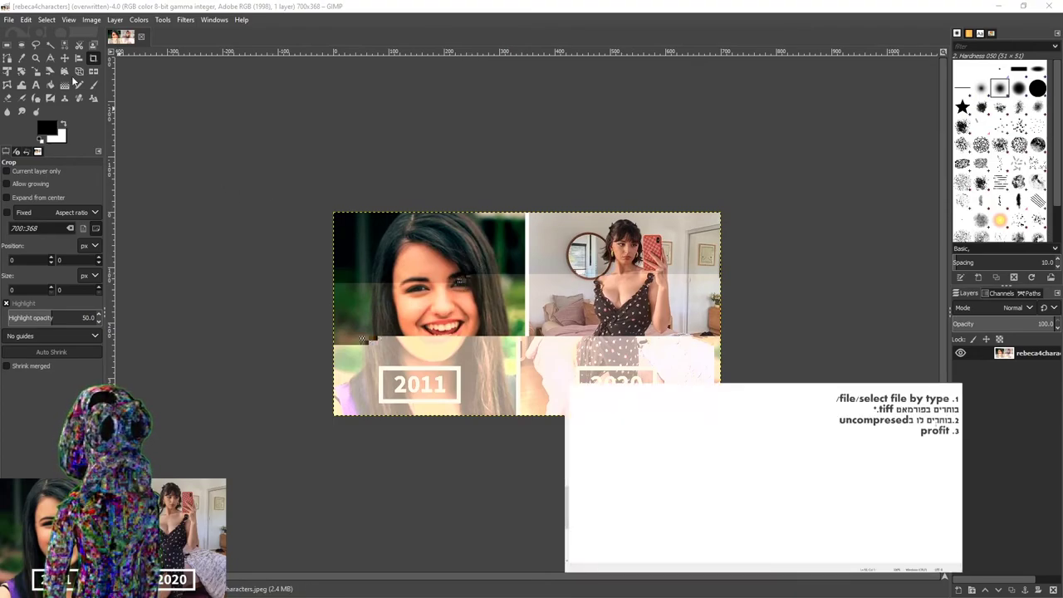
Export the image to the glitch folder as rebeca4characters.tif, using the TIFF image file type with compression set to None.
{"action": "left_click", "coordinate": [8, 19]}
{"action": "left_click", "coordinate": [33, 192]}
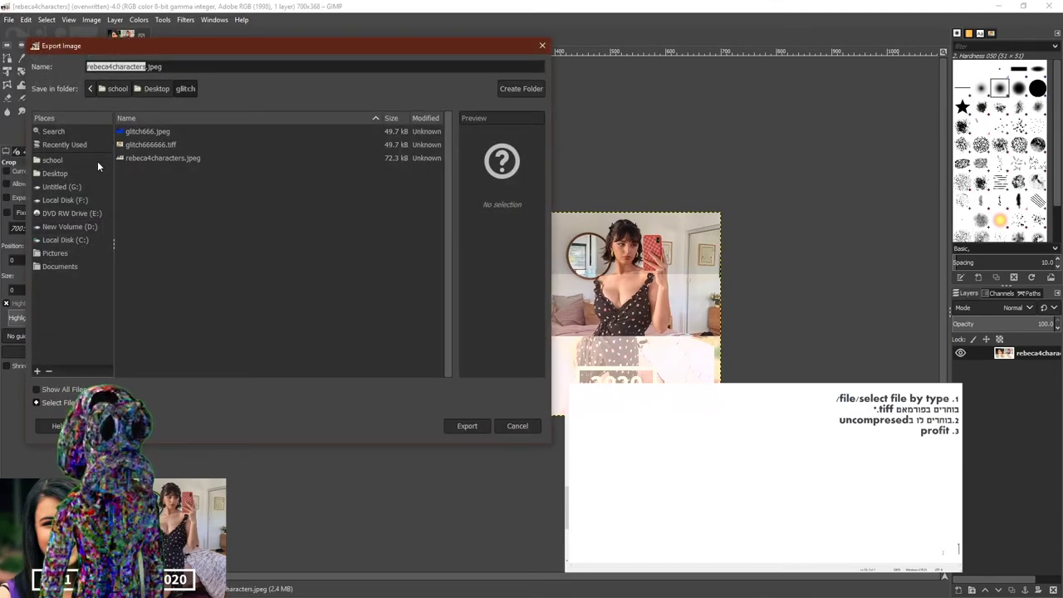
{"action": "left_click", "coordinate": [49, 407]}
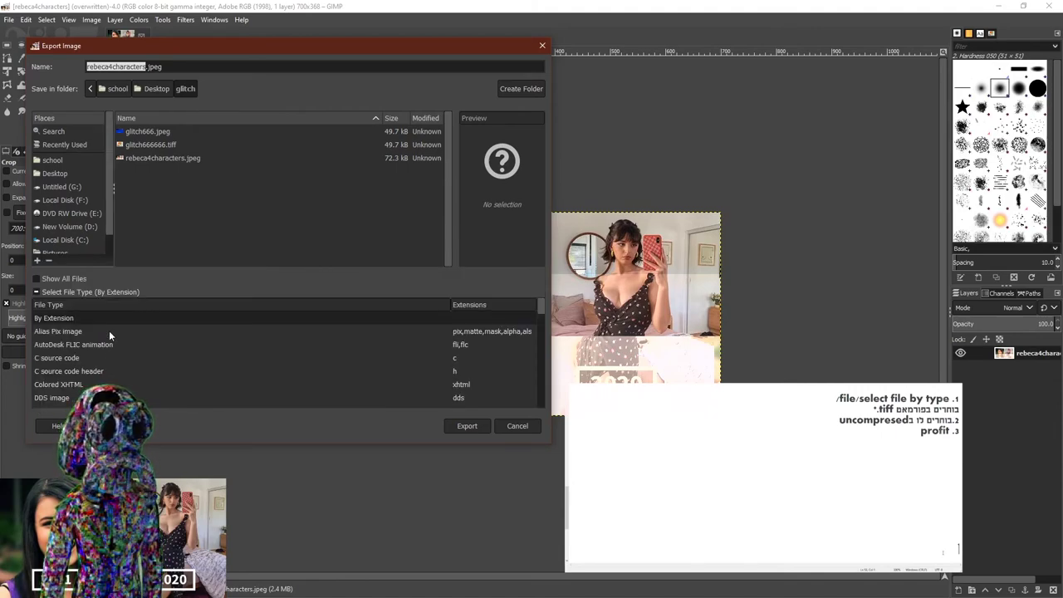
{"action": "scroll", "coordinate": [108, 333], "scroll_direction": "down", "scroll_amount": 3}
{"action": "scroll", "coordinate": [109, 331], "scroll_direction": "down", "scroll_amount": 6}
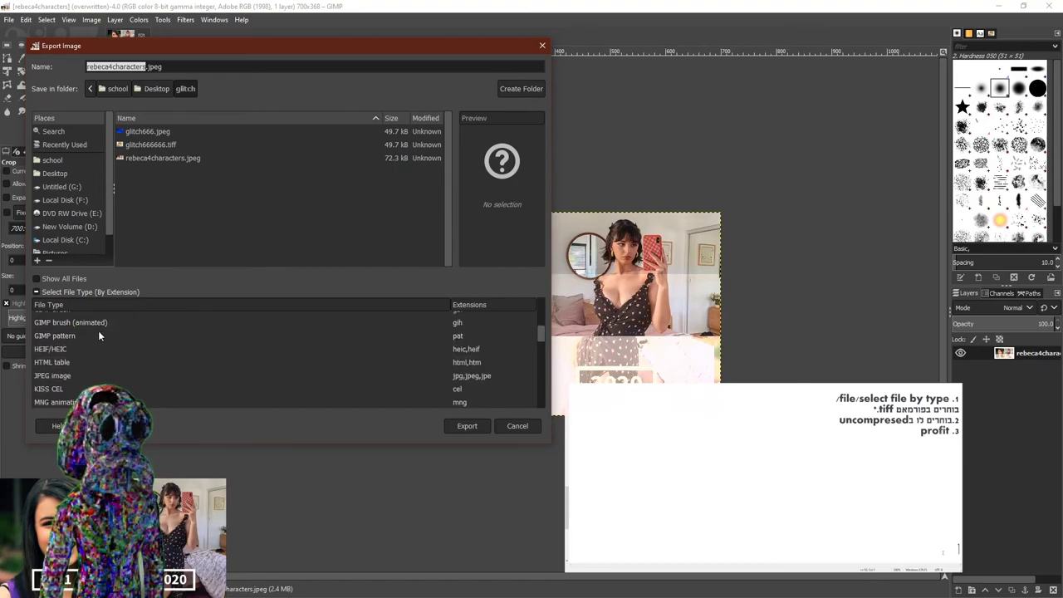
{"action": "scroll", "coordinate": [93, 341], "scroll_direction": "down", "scroll_amount": 5}
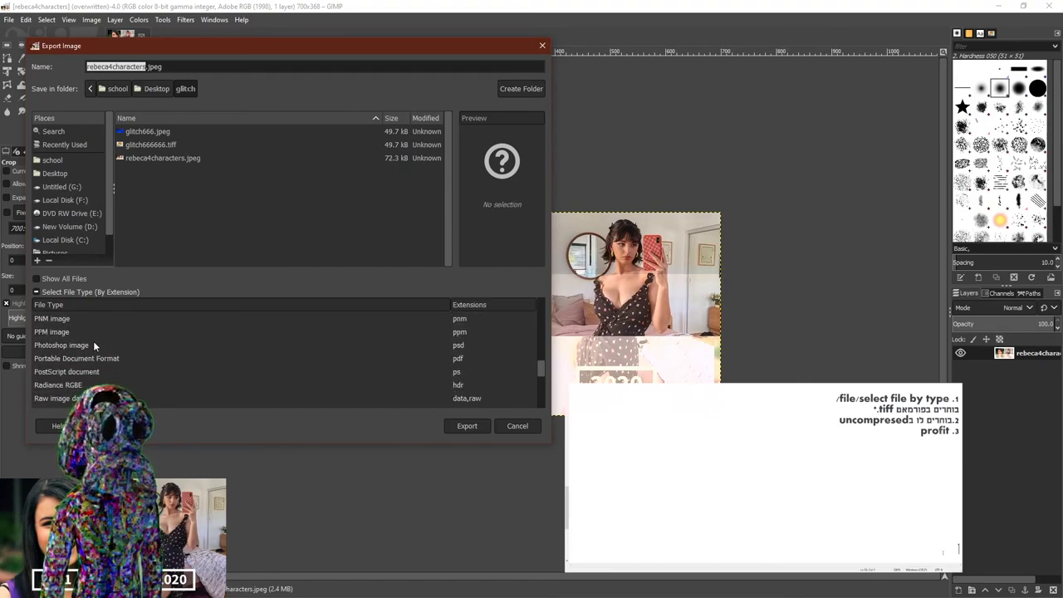
{"action": "left_click", "coordinate": [65, 367]}
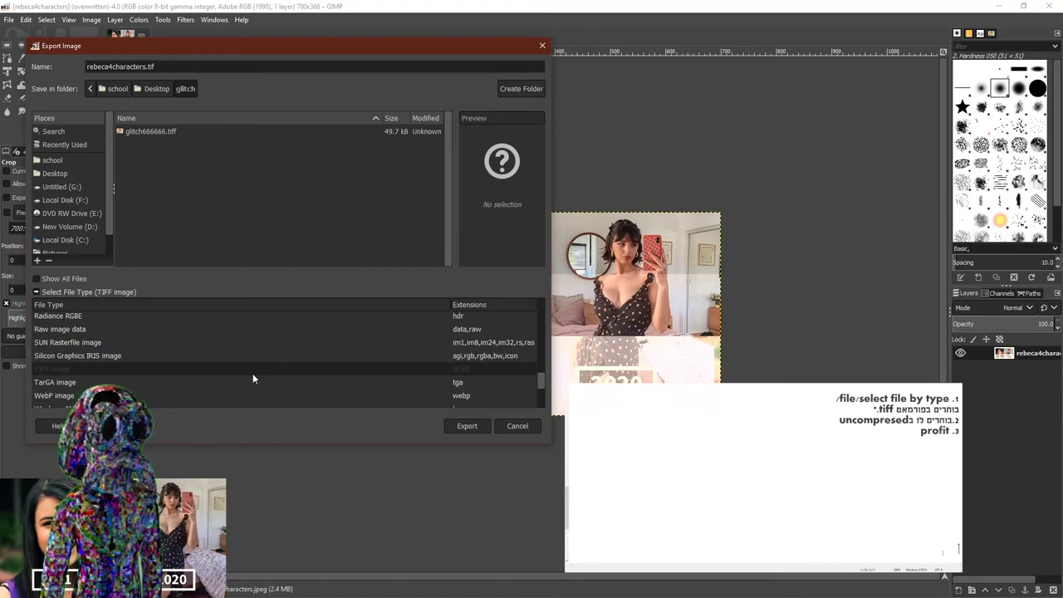
{"action": "left_click", "coordinate": [455, 427]}
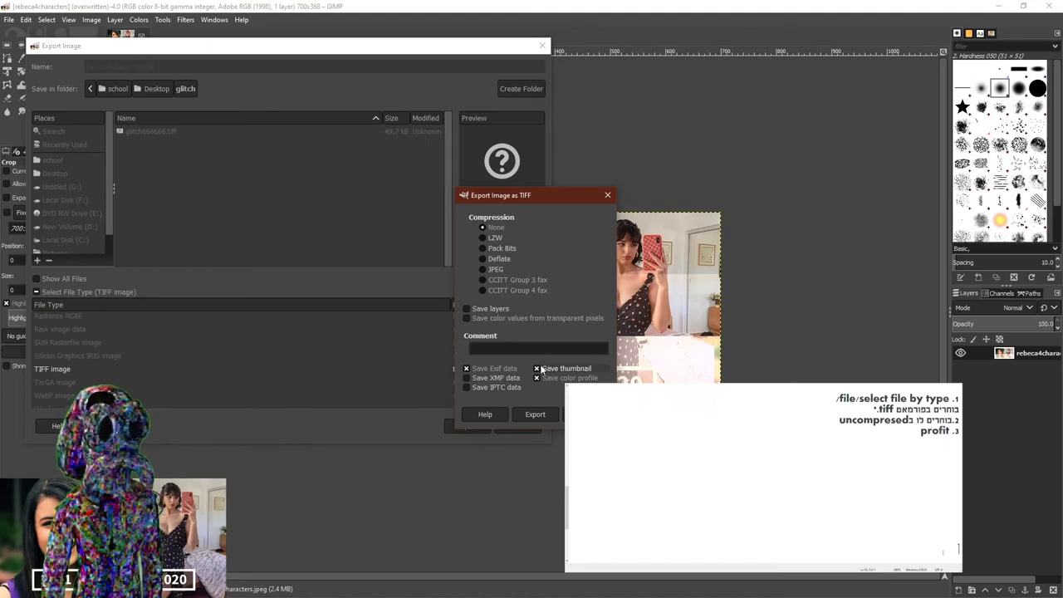
{"action": "left_click", "coordinate": [534, 415]}
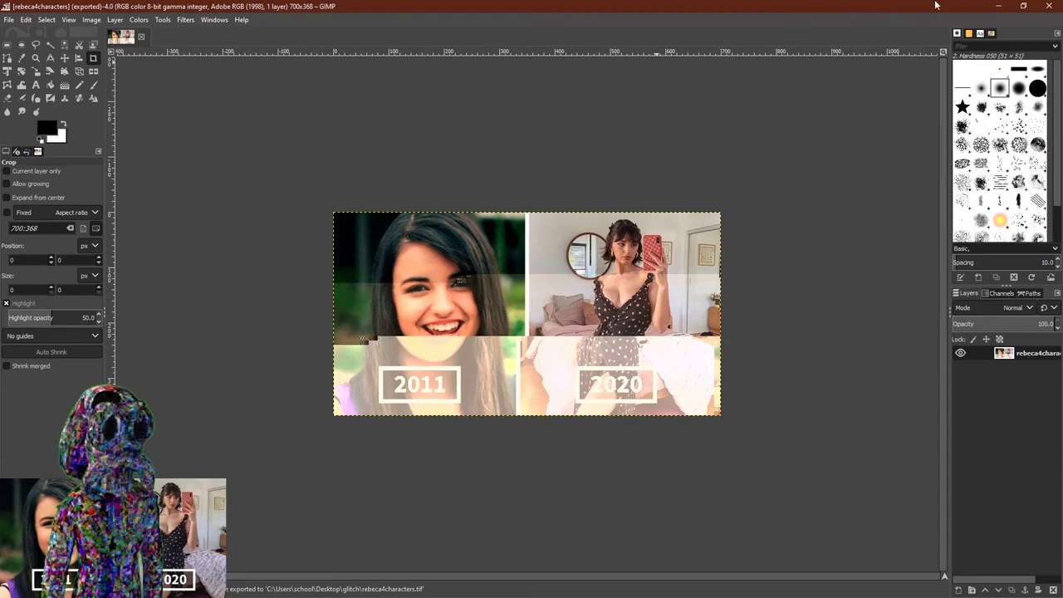
Minimize GIMP, open the glitch folder from the desktop and show the file properties of the JPEG version of rebeca4characters.
{"action": "left_click", "coordinate": [999, 7]}
{"action": "double_click", "coordinate": [20, 17]}
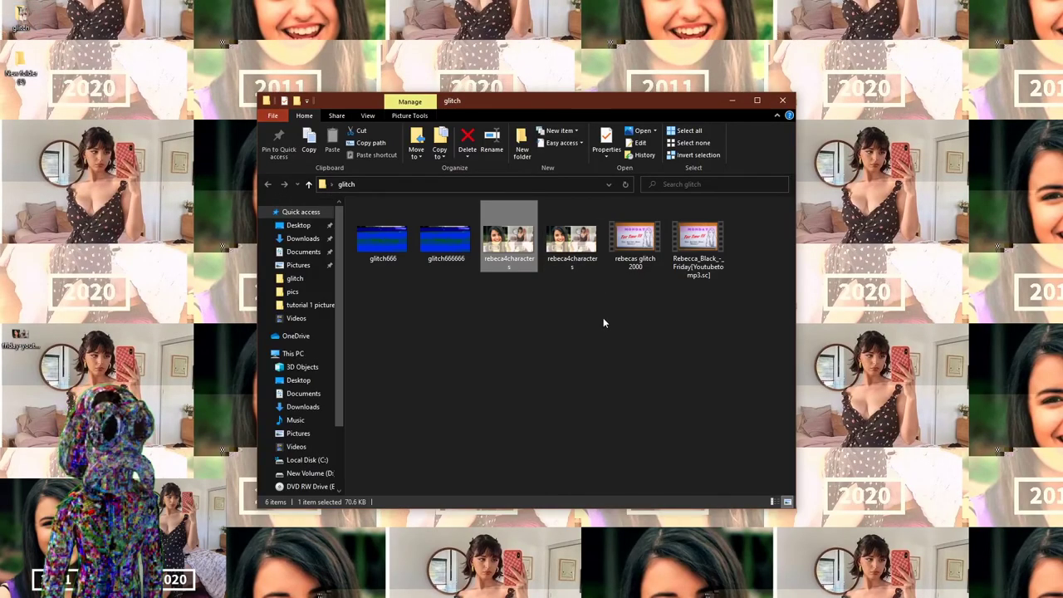
{"action": "right_click", "coordinate": [513, 244]}
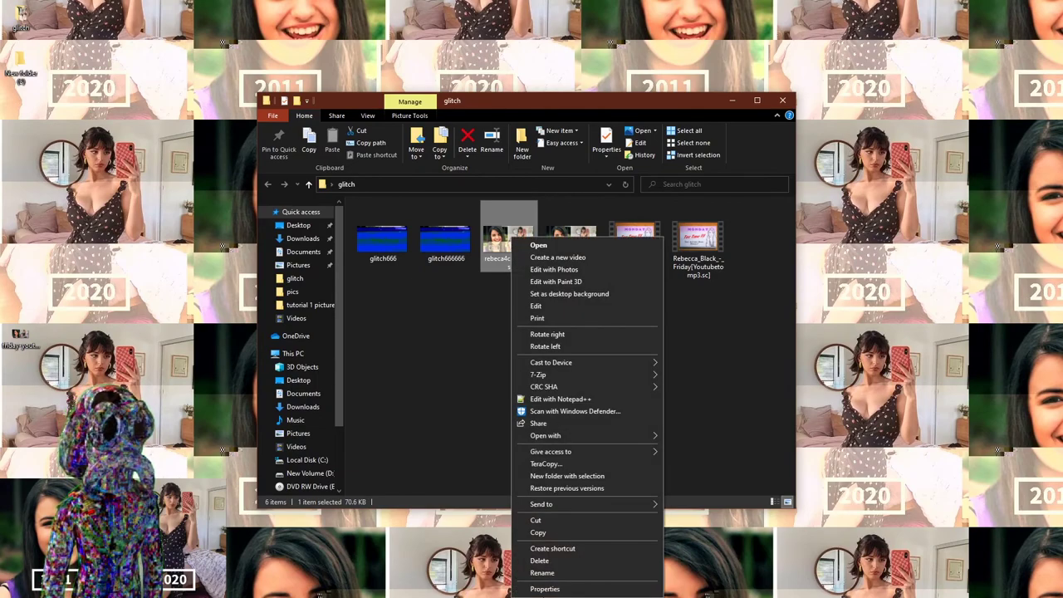
{"action": "left_click", "coordinate": [545, 589]}
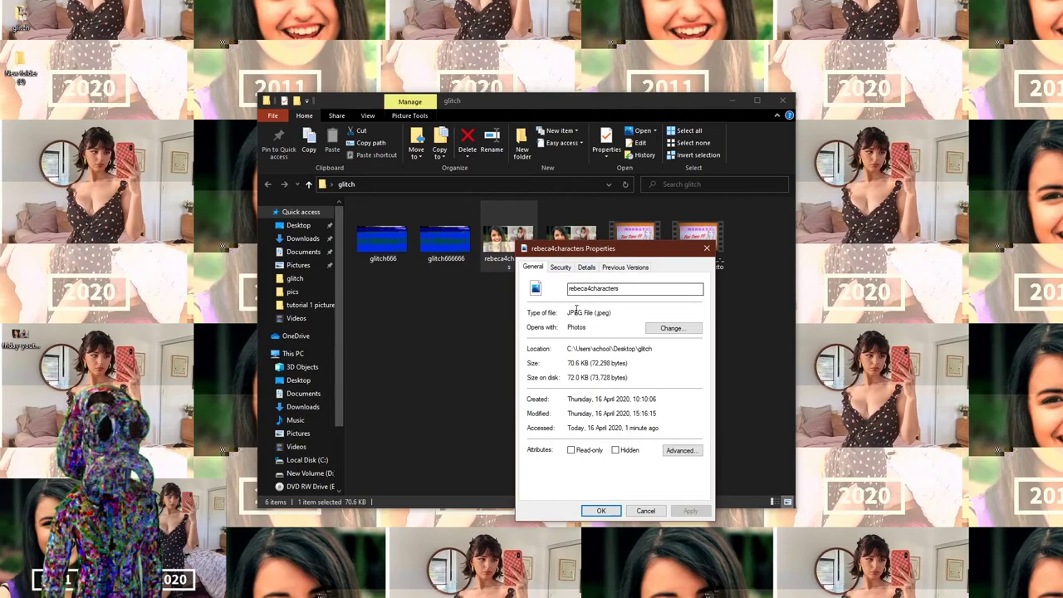
{"action": "double_click", "coordinate": [570, 314]}
{"action": "left_click_drag", "start_coordinate": [590, 249], "coordinate": [178, 231]}
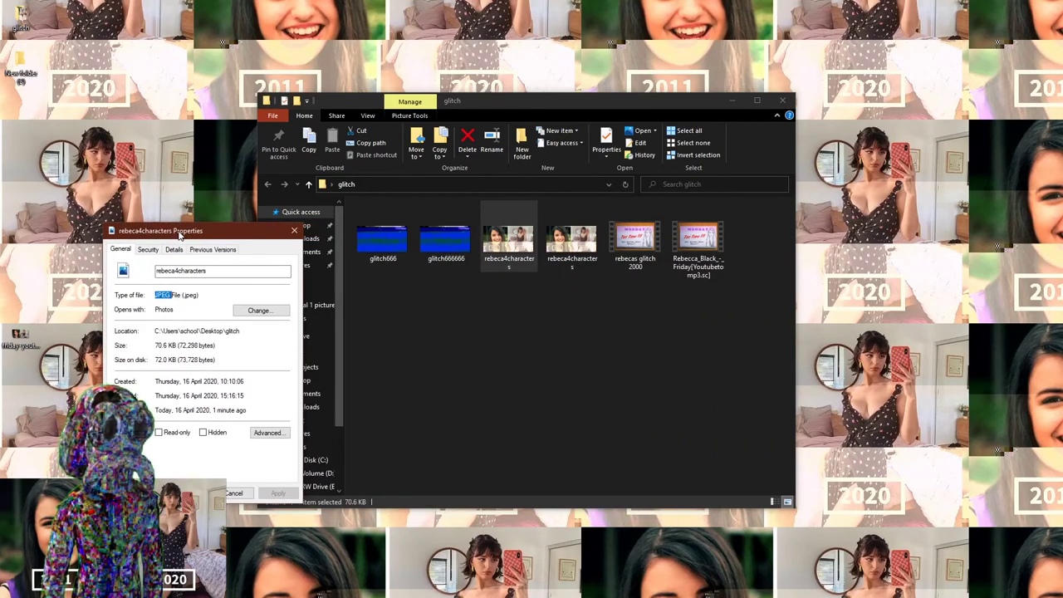
Show the TIF version's file properties beside the JPEG's and compare the two file sizes.
{"action": "left_click", "coordinate": [557, 239]}
{"action": "right_click", "coordinate": [570, 239]}
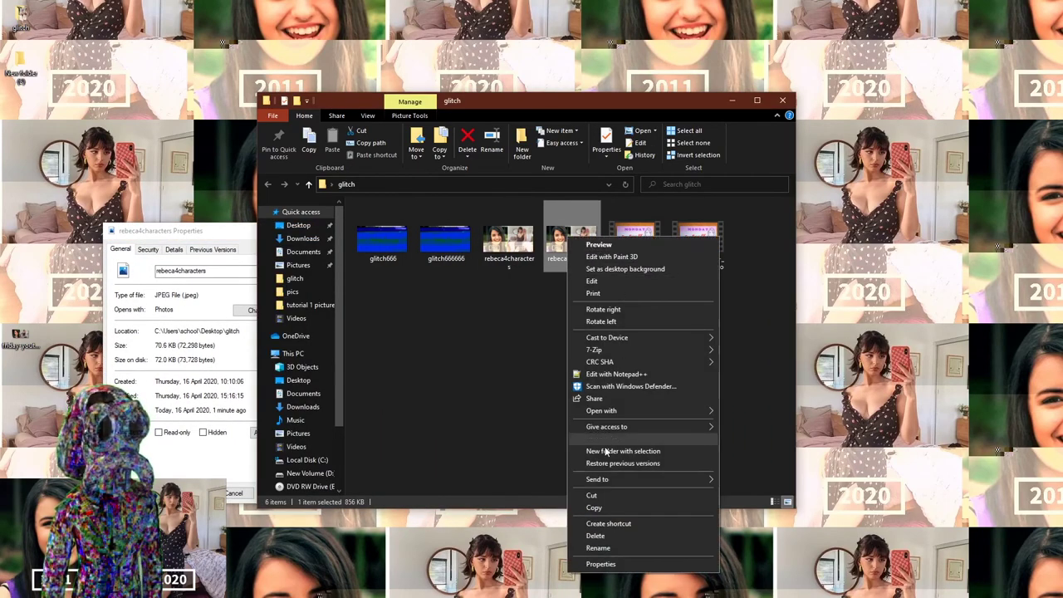
{"action": "left_click", "coordinate": [601, 564]}
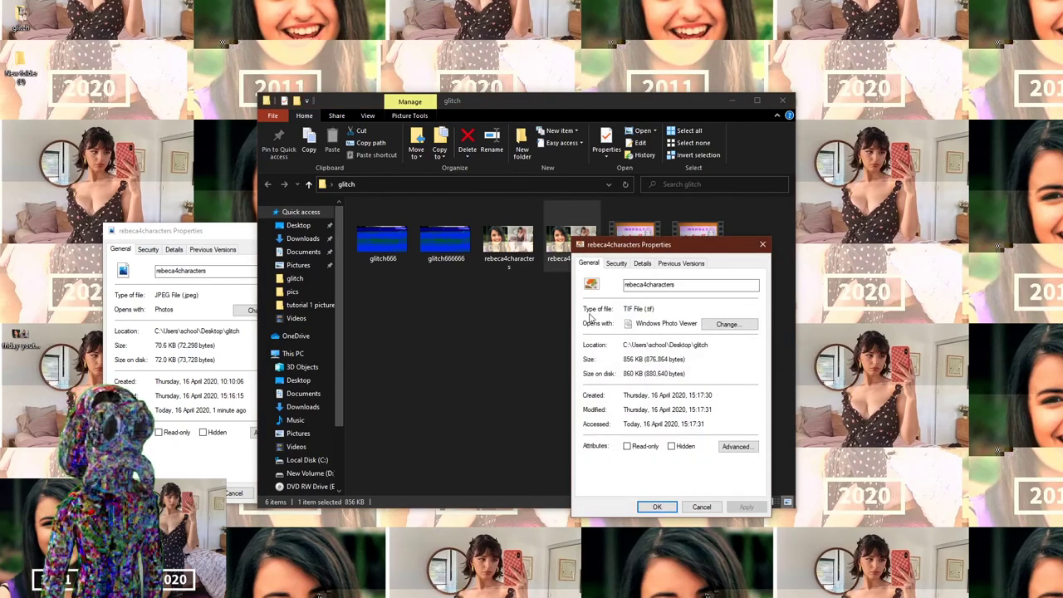
{"action": "left_click_drag", "start_coordinate": [648, 244], "coordinate": [409, 229]}
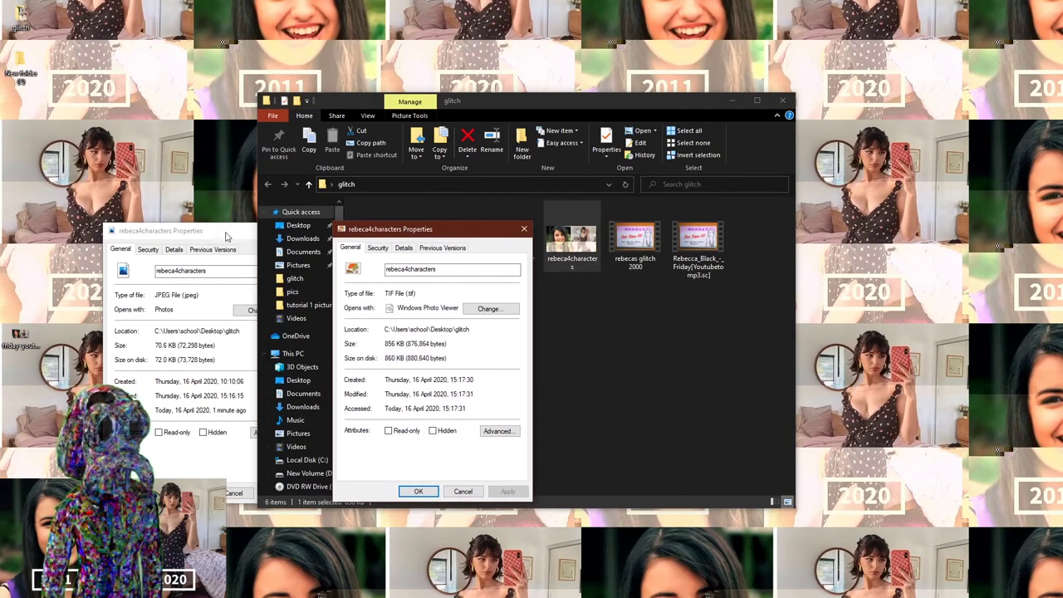
{"action": "left_click", "coordinate": [222, 236]}
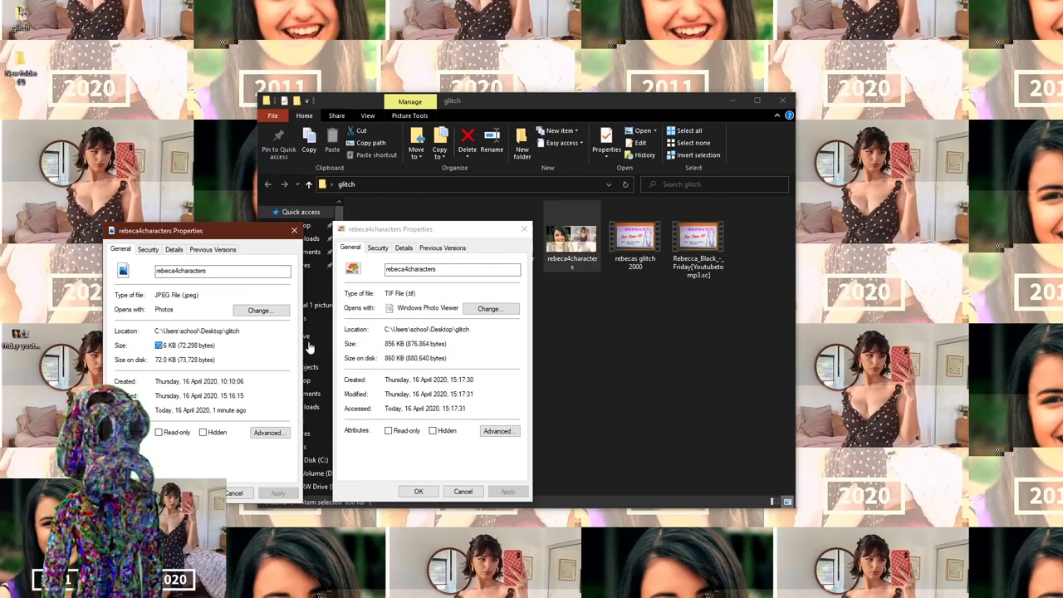
{"action": "left_click_drag", "start_coordinate": [387, 347], "coordinate": [398, 349]}
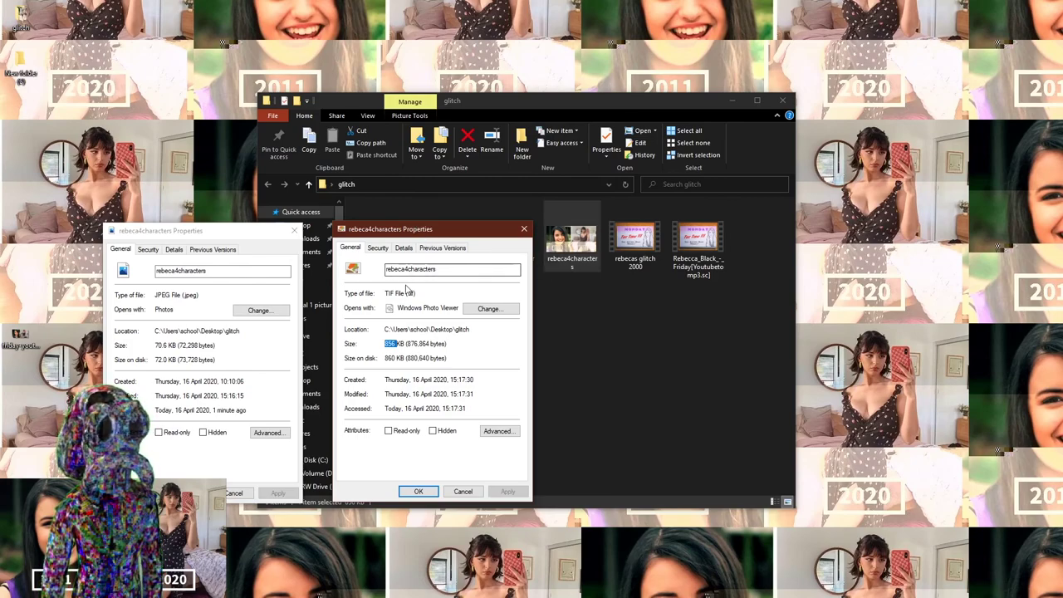
Switch to HxD, maximize it and open the TIF version of rebeca4characters from the glitch folder, checking its file type in the properties.
{"action": "key", "text": "alt+Tab"}
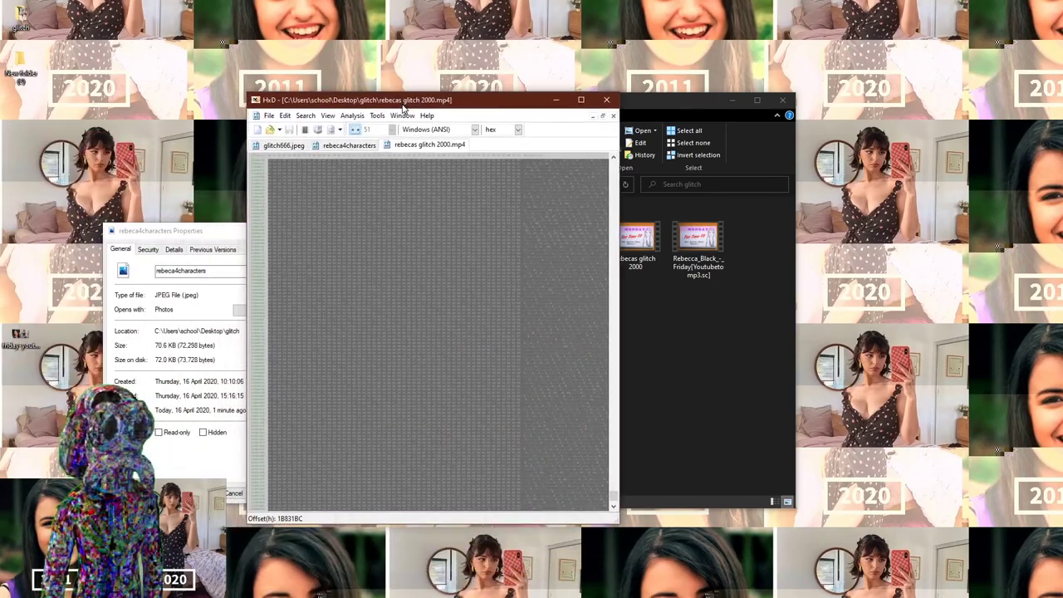
{"action": "double_click", "coordinate": [405, 99]}
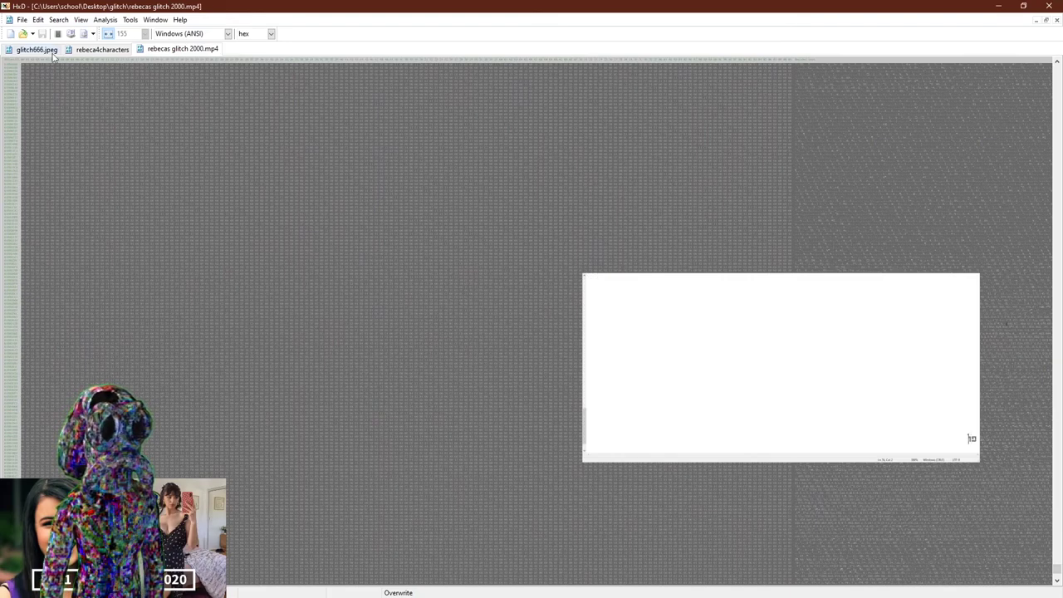
{"action": "left_click", "coordinate": [22, 19]}
{"action": "left_click", "coordinate": [23, 47]}
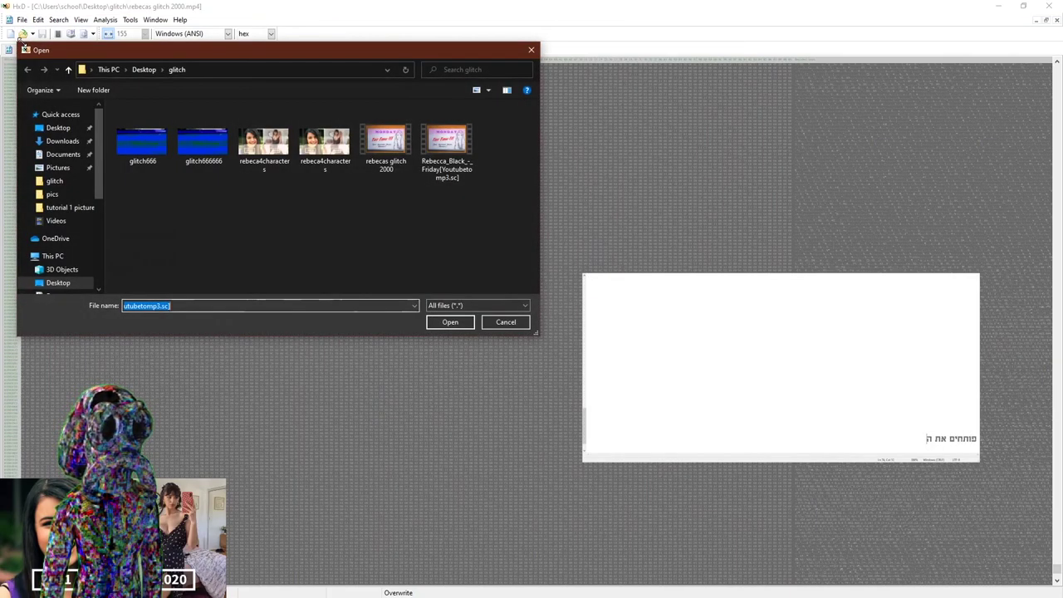
{"action": "left_click", "coordinate": [310, 143]}
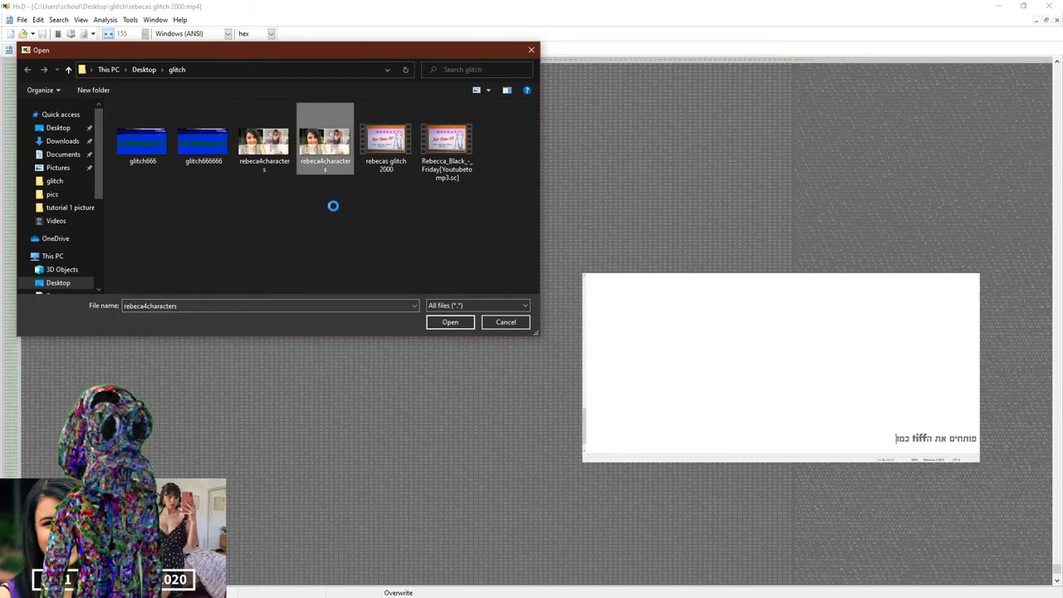
{"action": "right_click", "coordinate": [310, 139]}
{"action": "left_click", "coordinate": [341, 470]}
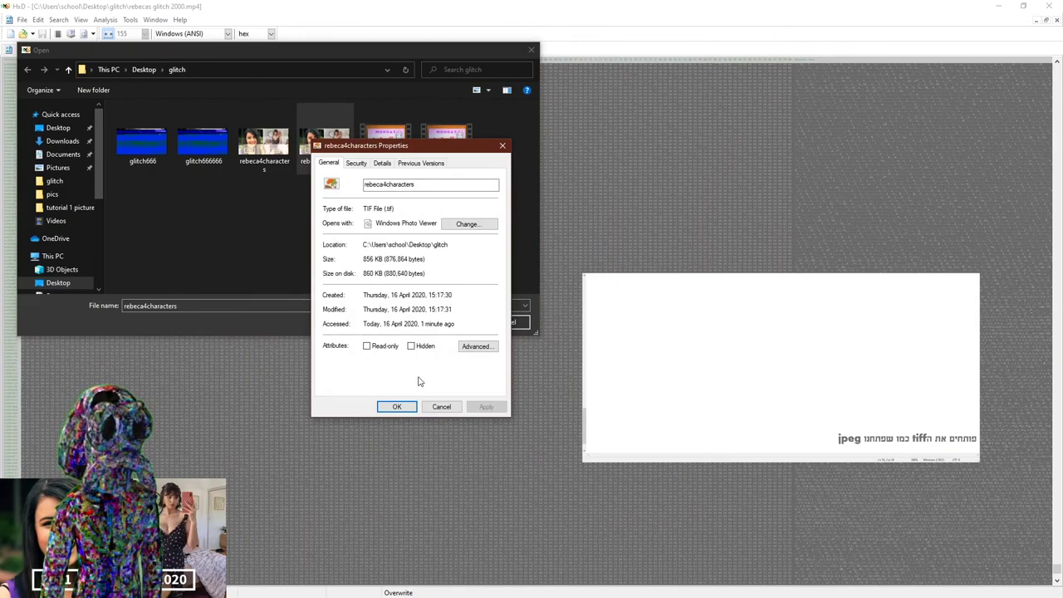
{"action": "left_click", "coordinate": [436, 406]}
{"action": "double_click", "coordinate": [336, 137]}
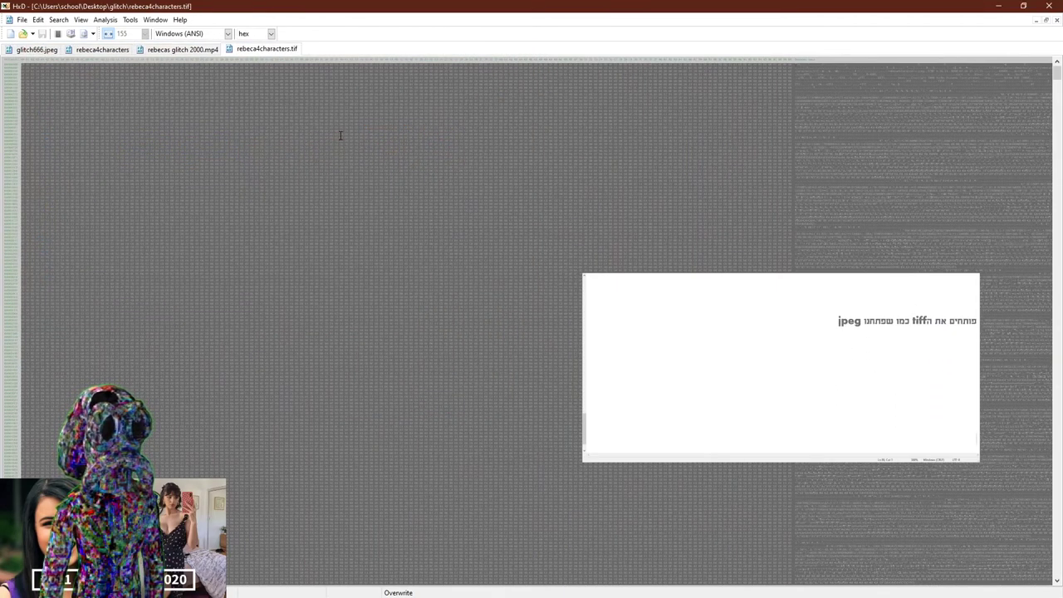
Highlight the header area at the beginning of the TIF data to examine where it ends, and clear the selection.
{"action": "mouse_move", "coordinate": [1059, 79]}
{"action": "left_mouse_down"}
{"action": "mouse_move", "coordinate": [1058, 561]}
{"action": "mouse_move", "coordinate": [1058, 72]}
{"action": "left_mouse_up"}
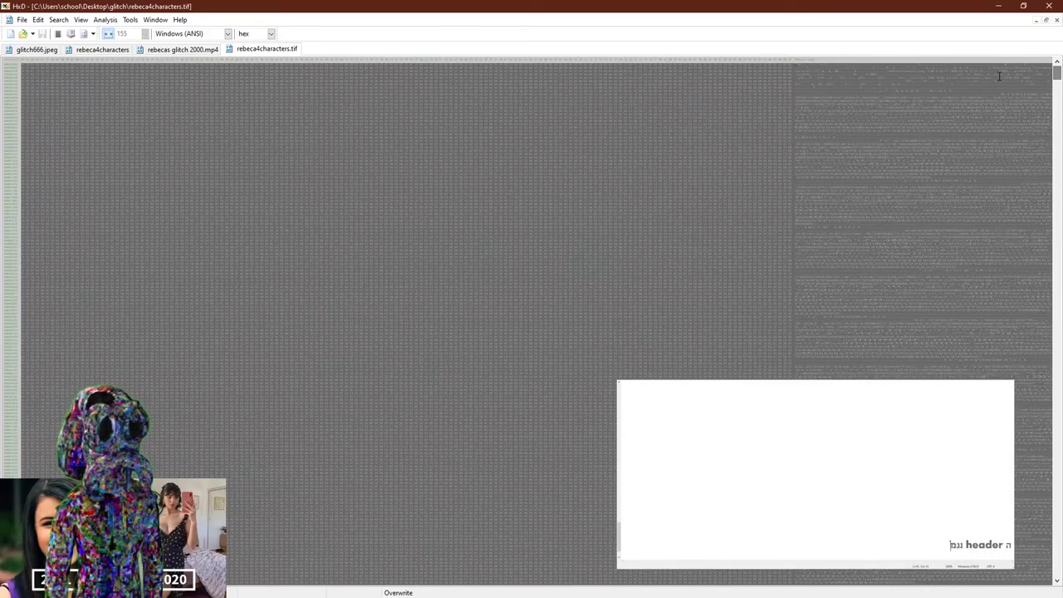
{"action": "left_click_drag", "start_coordinate": [961, 71], "coordinate": [946, 98]}
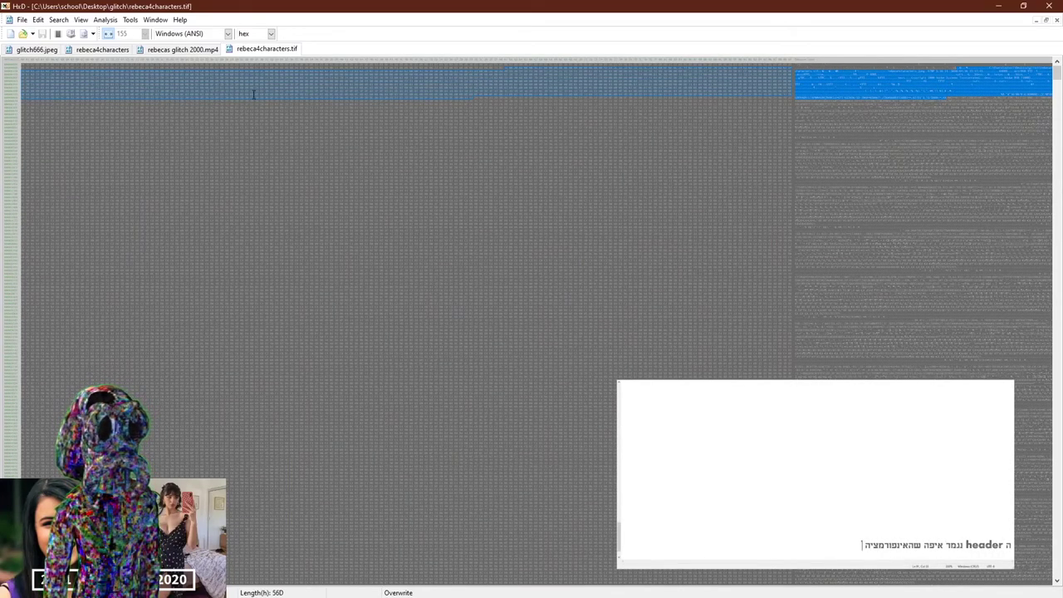
{"action": "left_click", "coordinate": [557, 161]}
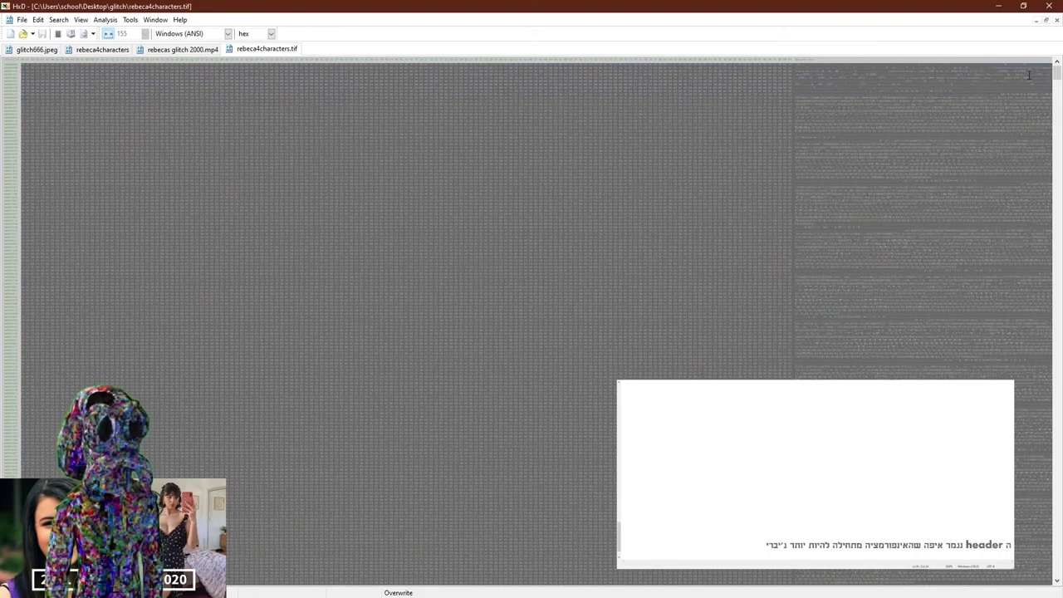
Copy a block of about 1EF0 hex bytes near the middle of the file and write it over the existing data without changing the file size.
{"action": "left_click_drag", "start_coordinate": [1058, 73], "coordinate": [1058, 278]}
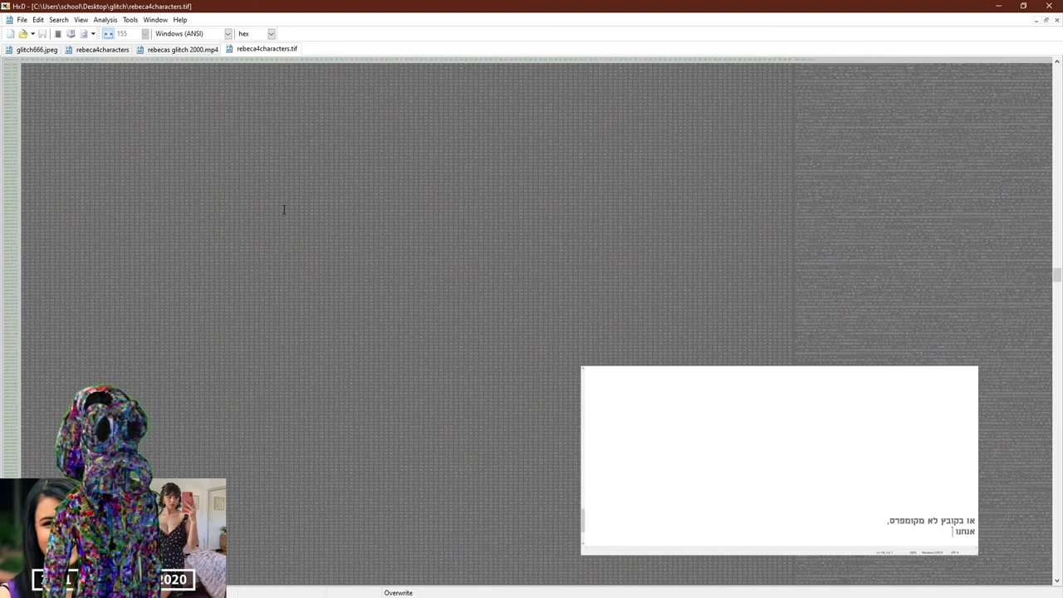
{"action": "left_click_drag", "start_coordinate": [266, 171], "coordinate": [341, 321]}
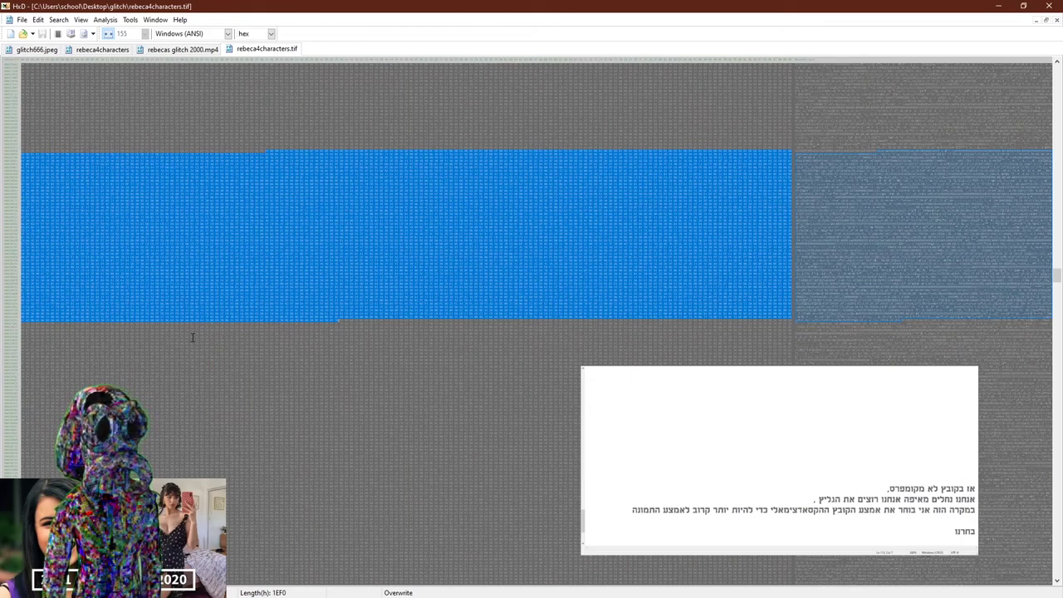
{"action": "key", "text": "ctrl+b"}
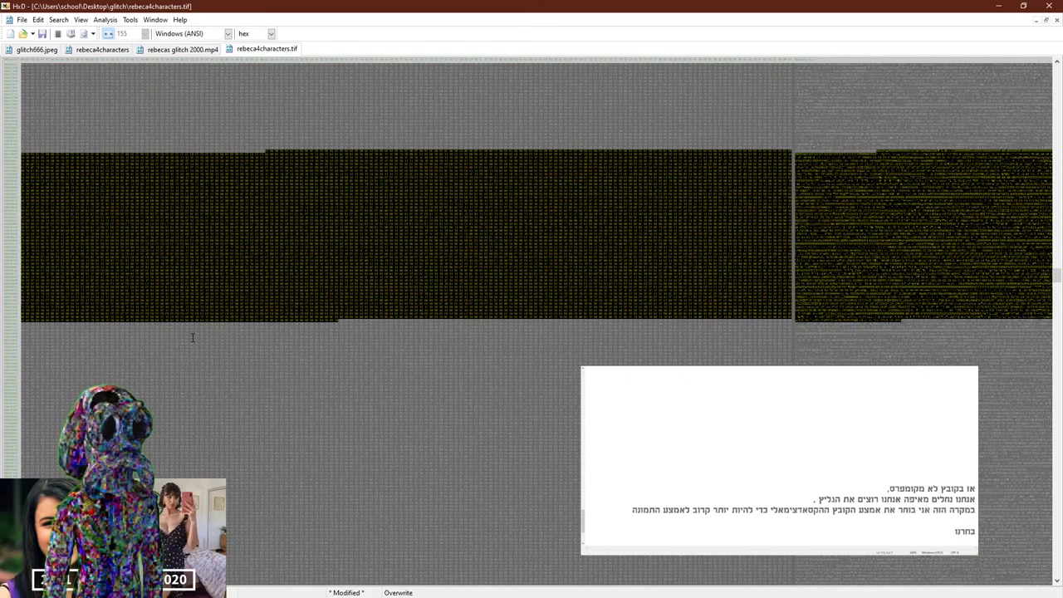
{"action": "key", "text": "ctrl+v"}
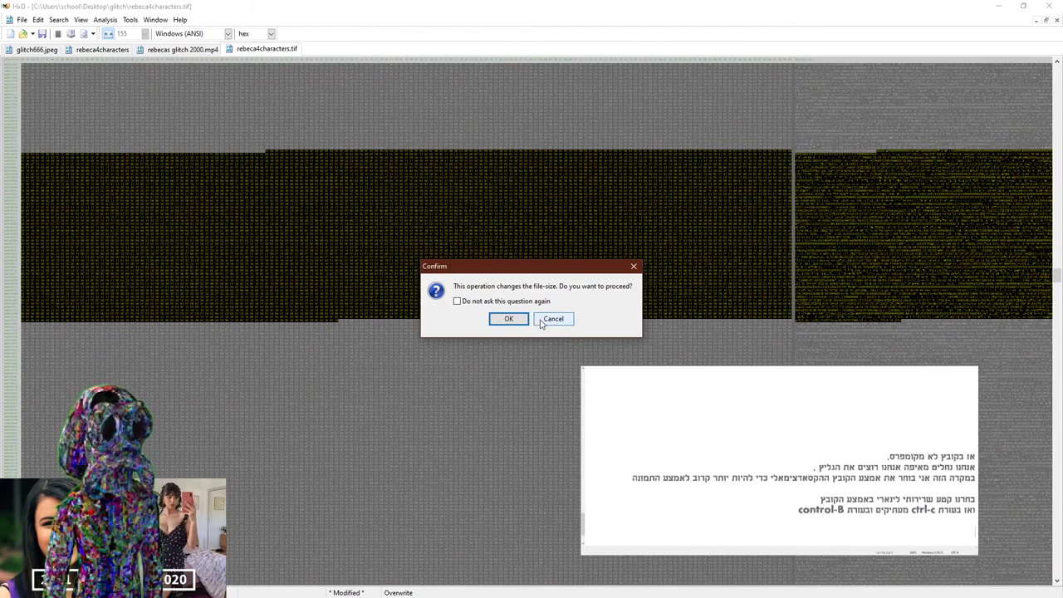
{"action": "left_click", "coordinate": [553, 319]}
Repeatedly overwrite the data following the block with the copied bytes, down to about three quarters of the file, and check the overwritten extent.
{"action": "left_click_drag", "start_coordinate": [537, 323], "coordinate": [413, 490]}
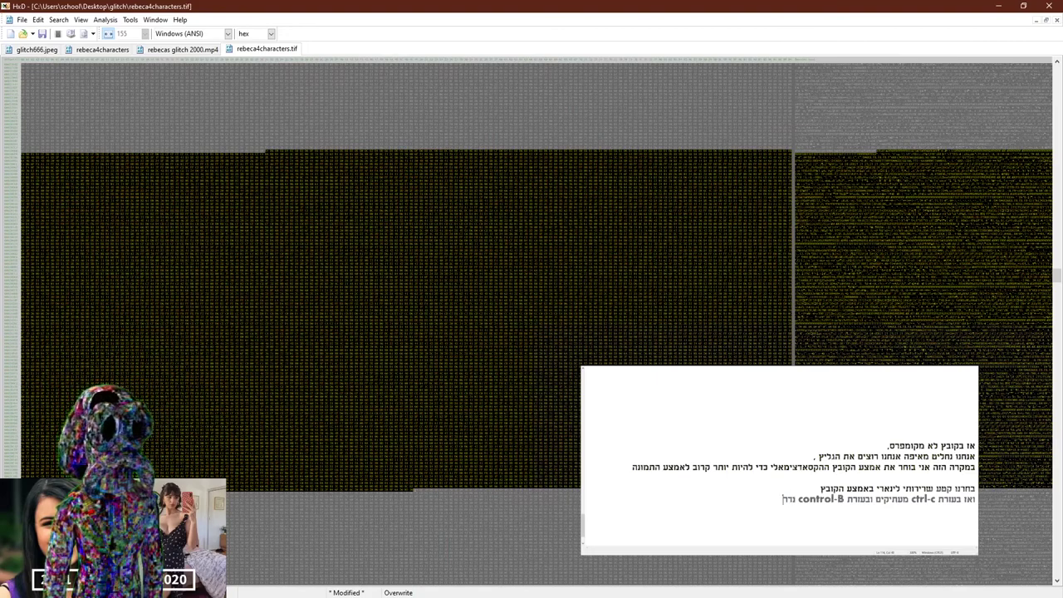
{"action": "key", "text": "ctrl+g"}
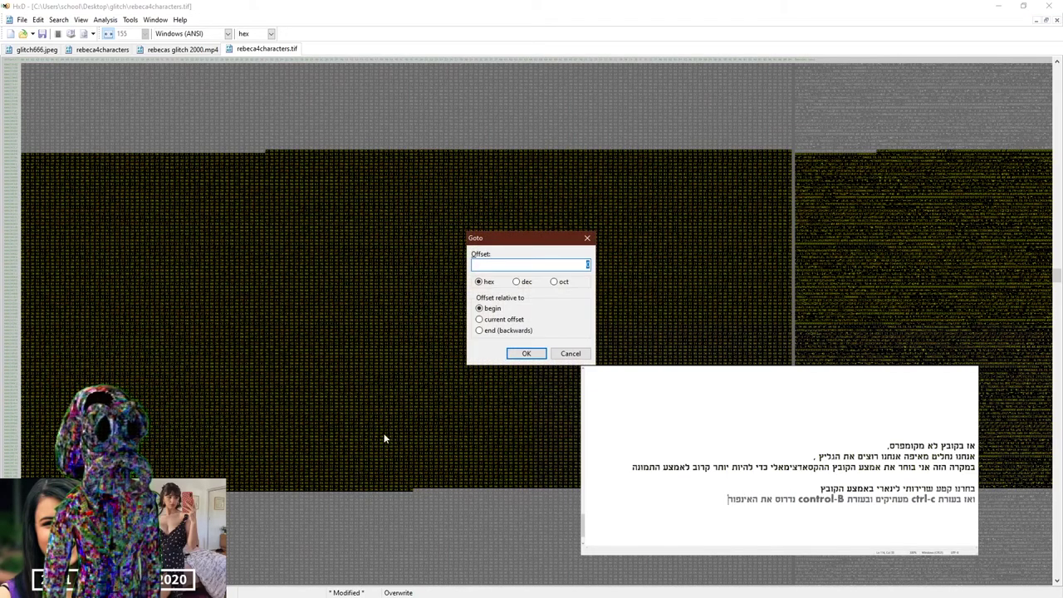
{"action": "key", "text": "Escape"}
{"action": "key", "text": "ctrl+b"}
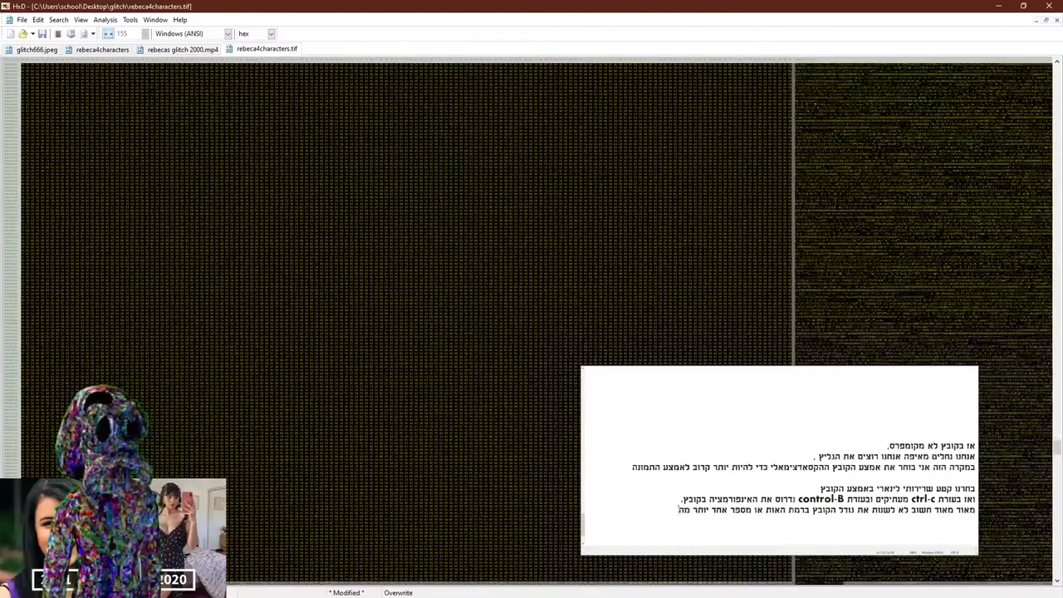
{"action": "left_click_drag", "start_coordinate": [1057, 470], "coordinate": [1056, 512]}
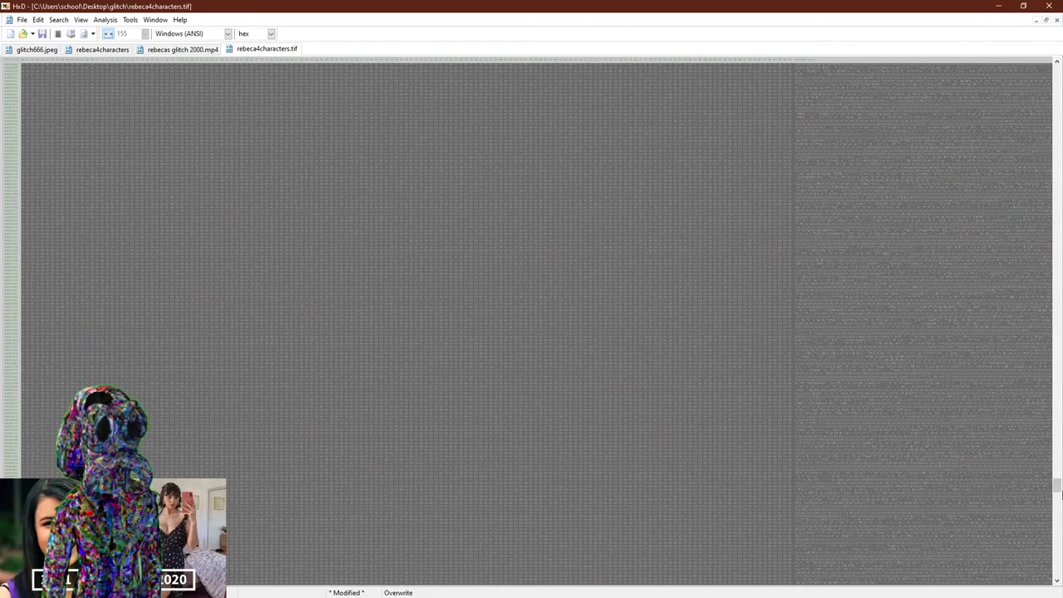
{"action": "left_click_drag", "start_coordinate": [1057, 485], "coordinate": [1057, 73]}
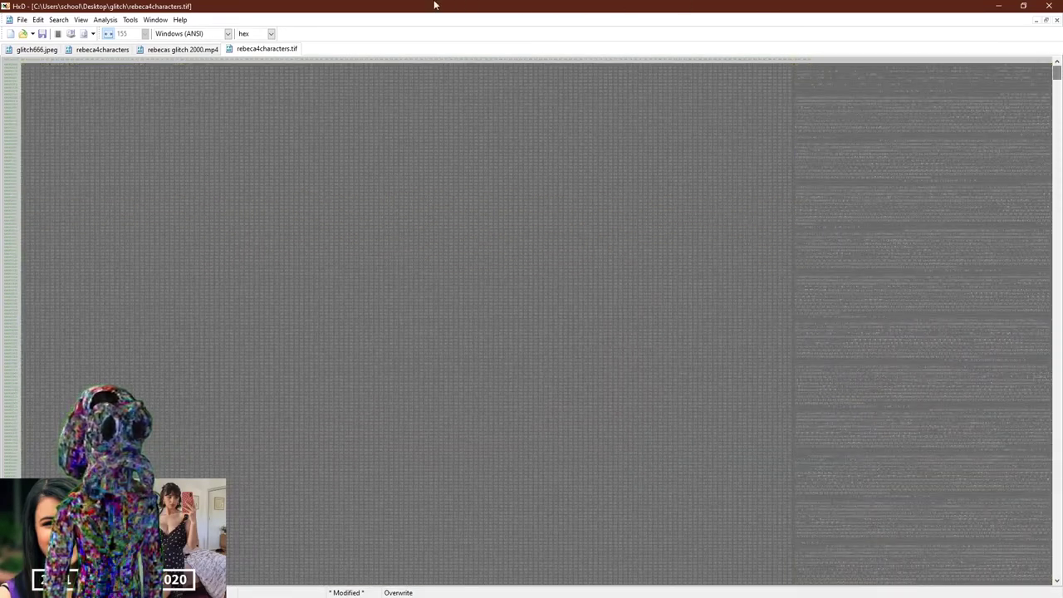
Save the modified file in the glitch folder under the new name rebeca4charactersraw.tiff.
{"action": "left_click", "coordinate": [22, 19]}
{"action": "left_click", "coordinate": [50, 75]}
{"action": "left_click", "coordinate": [151, 285]}
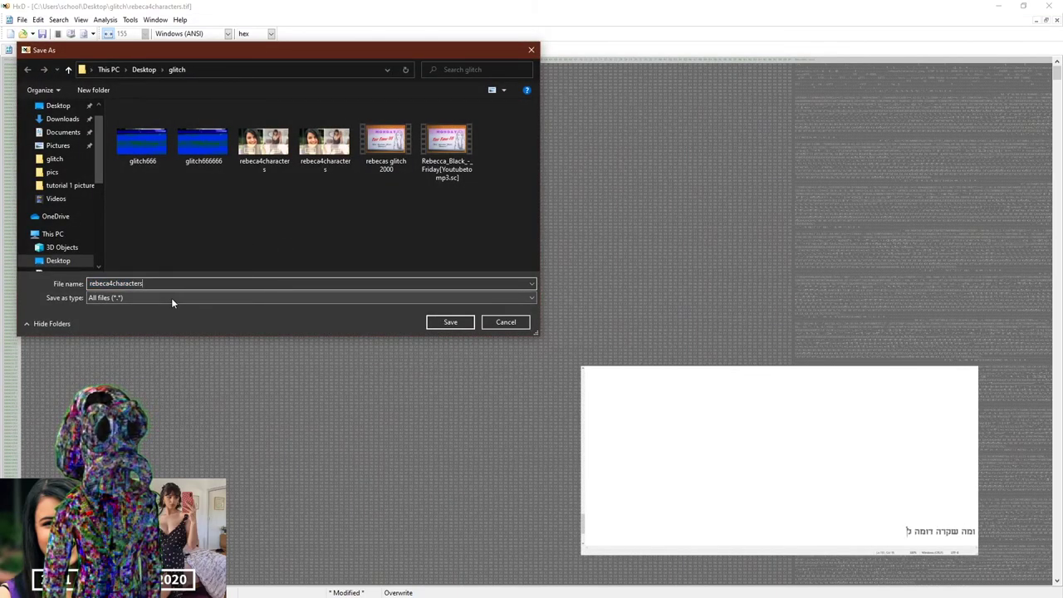
{"action": "type", "text": "raw.tiff"}
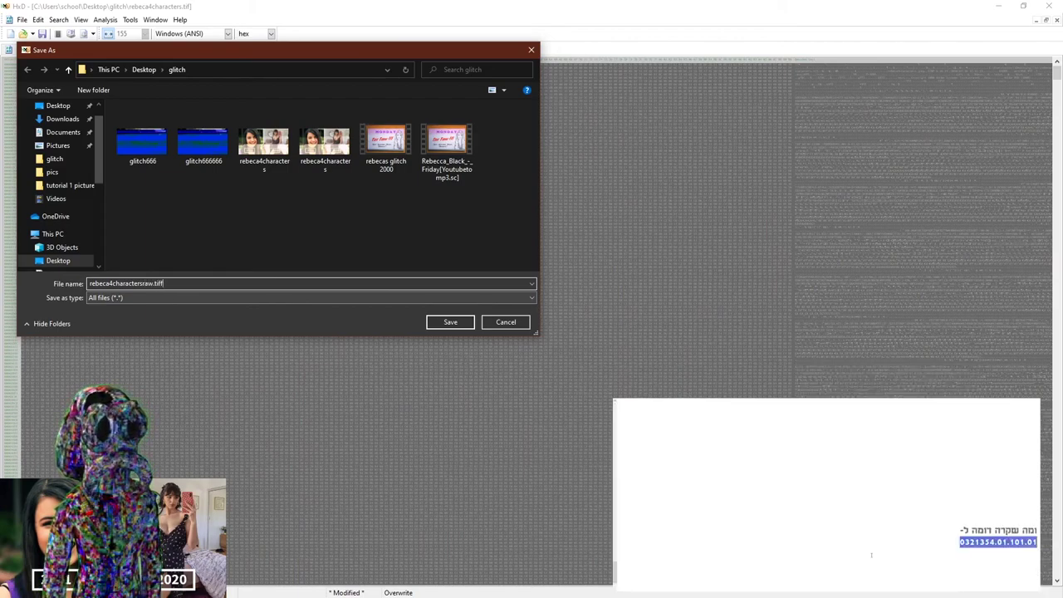
{"action": "key", "text": "Return"}
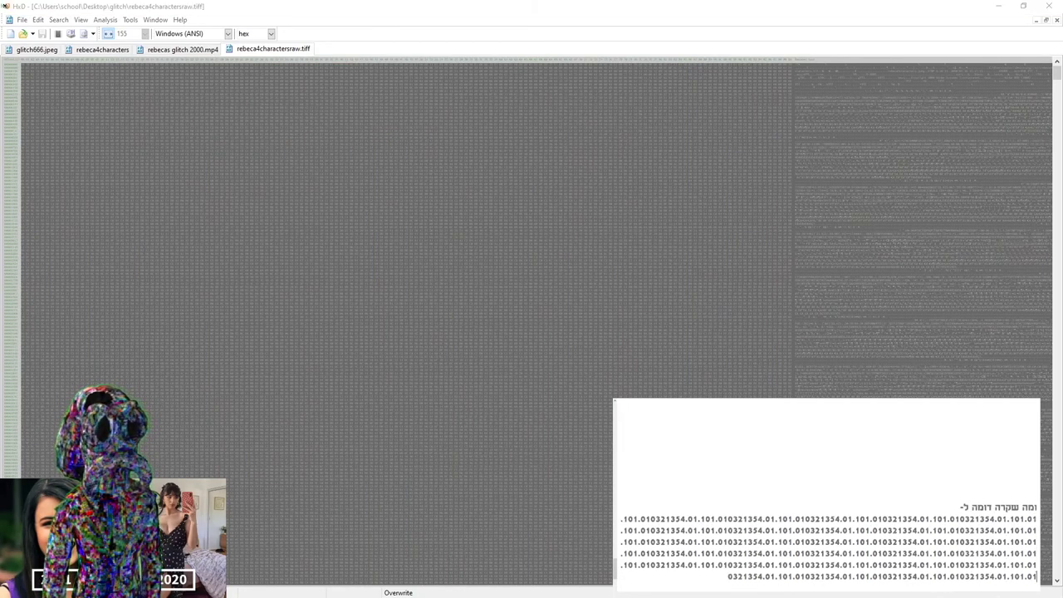
Switch to the glitch folder and view the rebeca4characters JPEG, followed by rebeca4charactersraw.tiff, in Photos to compare them.
{"action": "key", "text": "alt+Tab"}
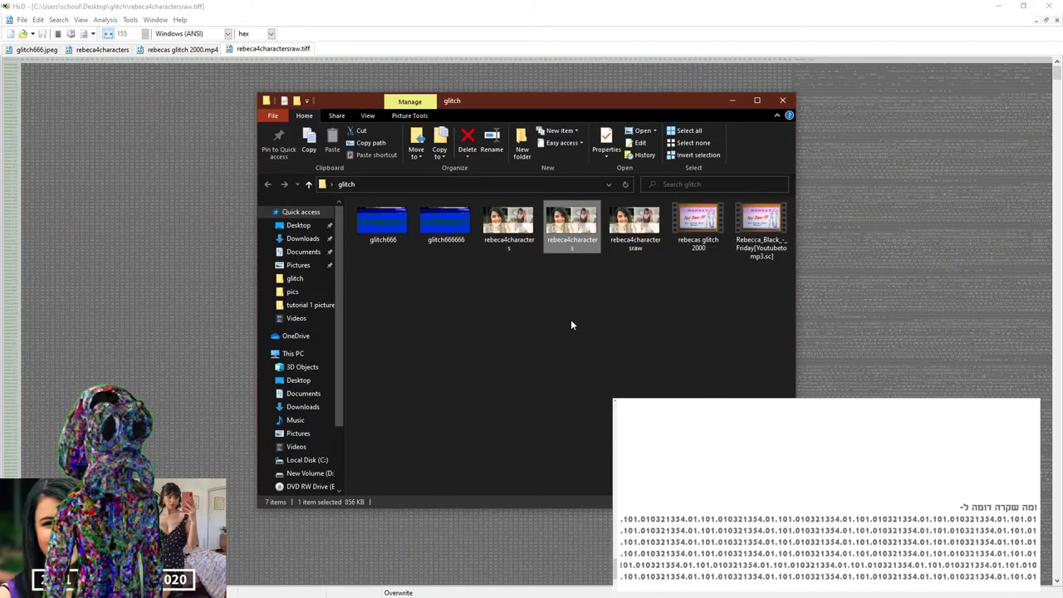
{"action": "double_click", "coordinate": [492, 223]}
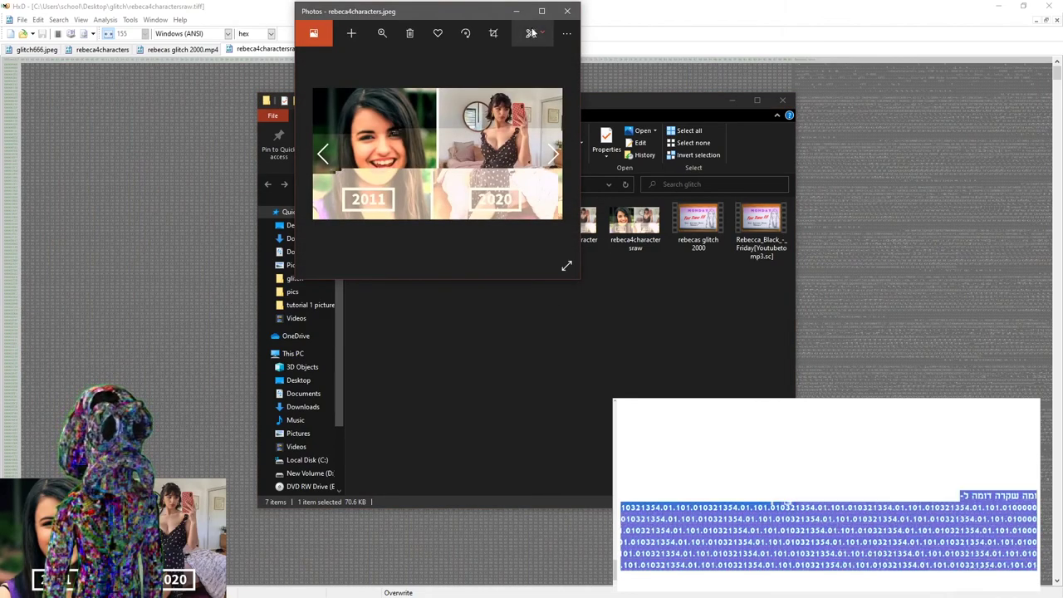
{"action": "left_click", "coordinate": [566, 11]}
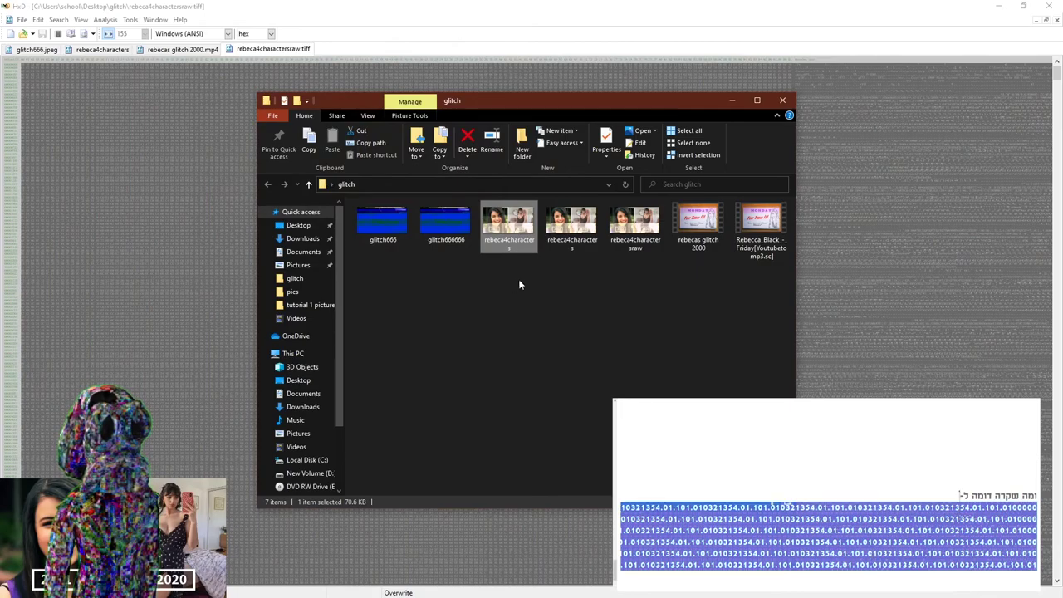
{"action": "double_click", "coordinate": [636, 223]}
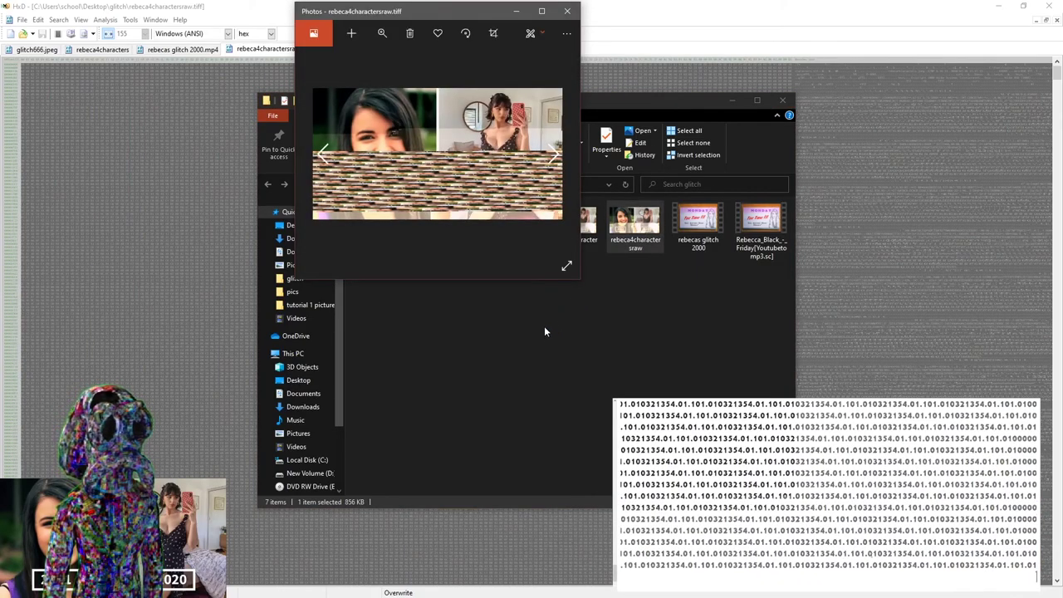
Minimize the glitch folder, maximize Photos and examine the glitched TIFF's repeating pixel-row pattern up close.
{"action": "left_click", "coordinate": [676, 97]}
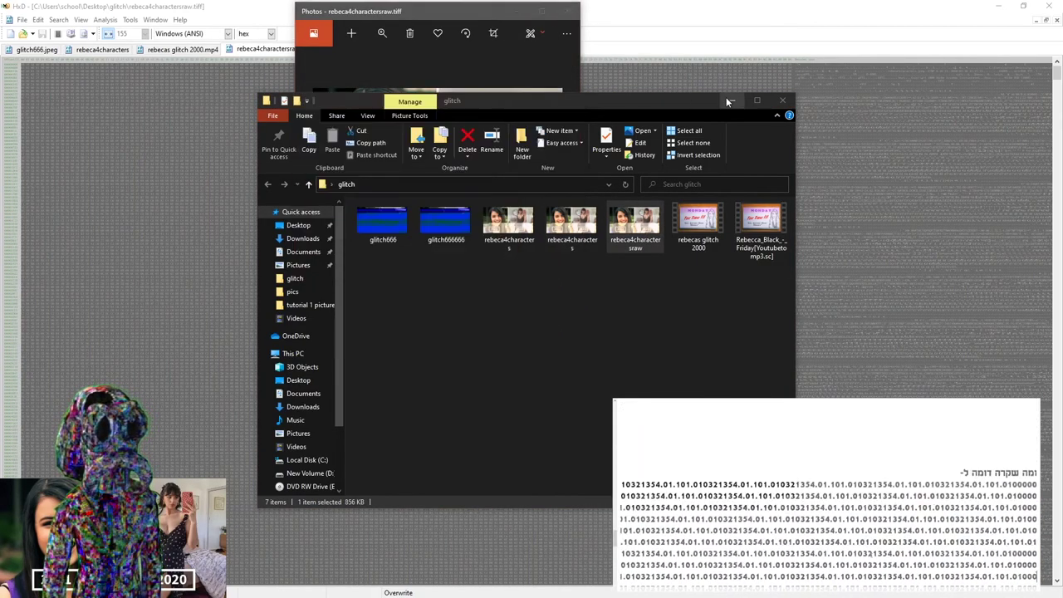
{"action": "left_click", "coordinate": [732, 100]}
{"action": "double_click", "coordinate": [424, 13]}
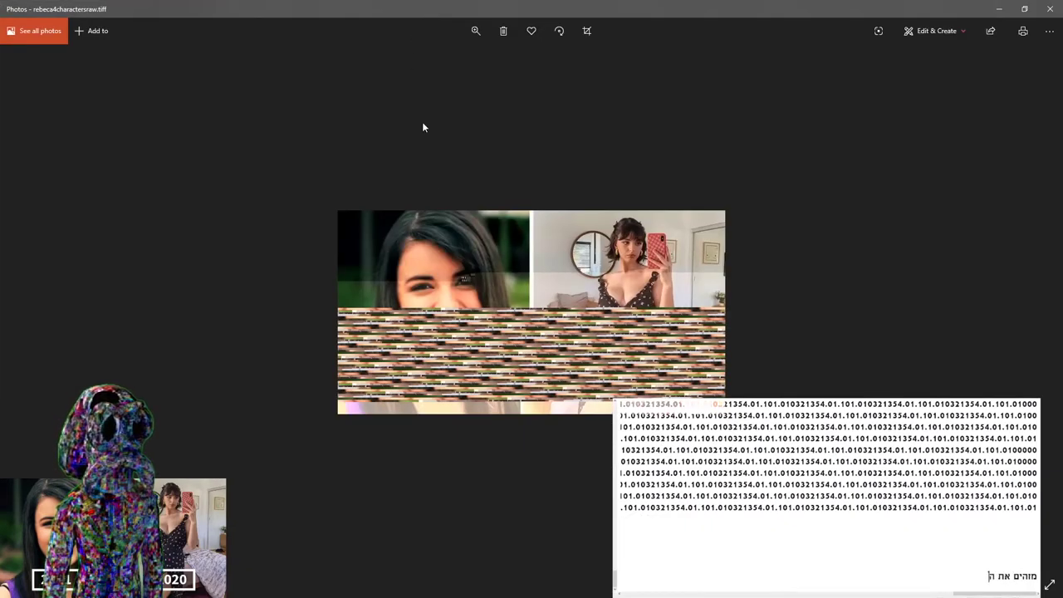
{"action": "scroll", "coordinate": [552, 313], "scroll_direction": "up", "scroll_amount": 2}
{"action": "scroll", "coordinate": [550, 311], "scroll_direction": "up", "scroll_amount": 3}
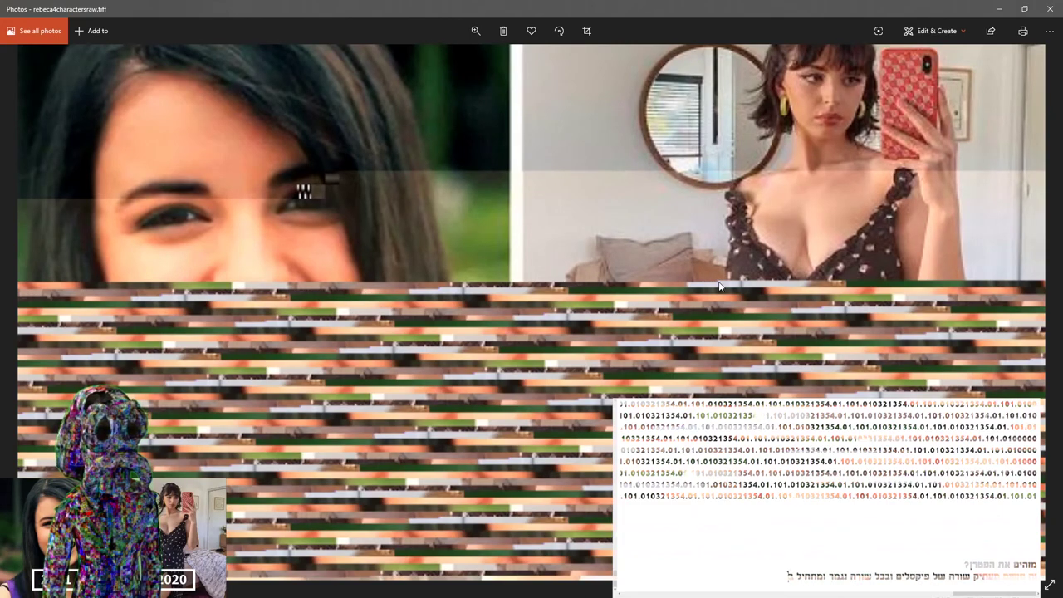
{"action": "scroll", "coordinate": [689, 295], "scroll_direction": "down", "scroll_amount": 3}
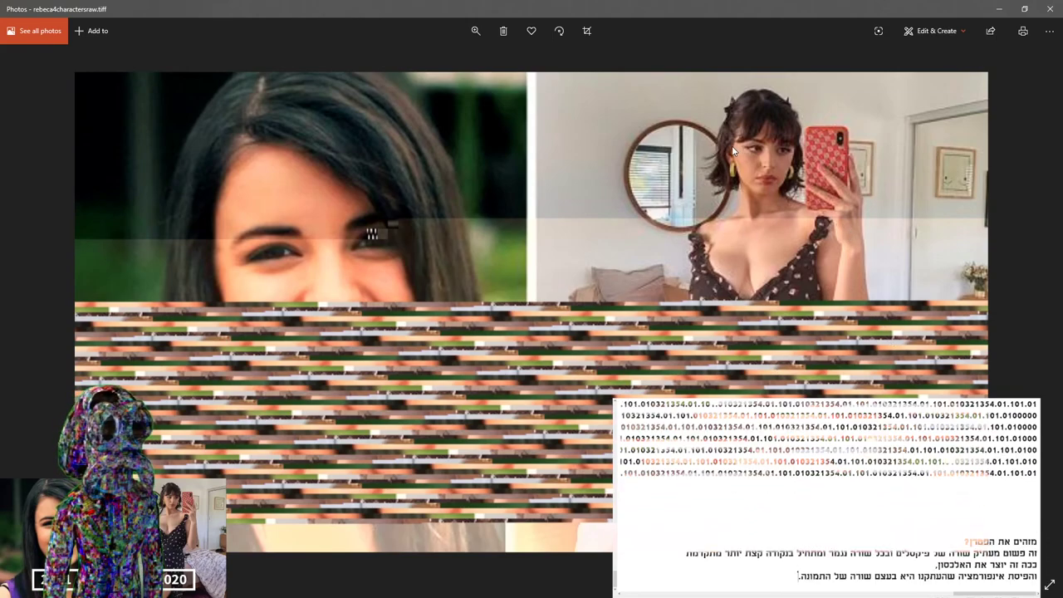
Arrange HxD and the Photos view of rebeca4charactersraw.tiff side by side on the screen.
{"action": "left_click_drag", "start_coordinate": [723, 9], "coordinate": [1062, 275]}
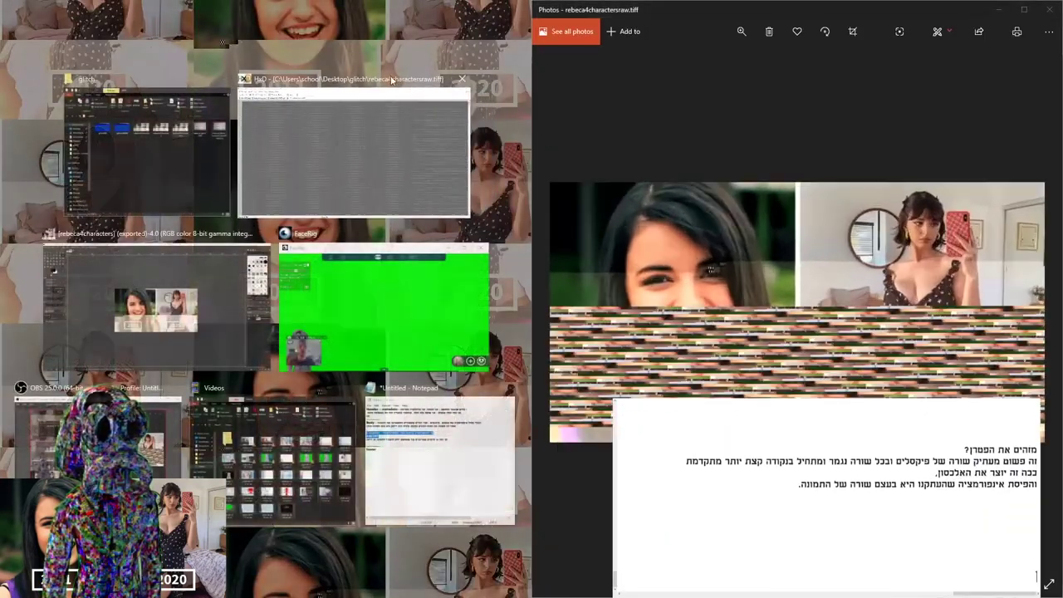
{"action": "left_click", "coordinate": [349, 130]}
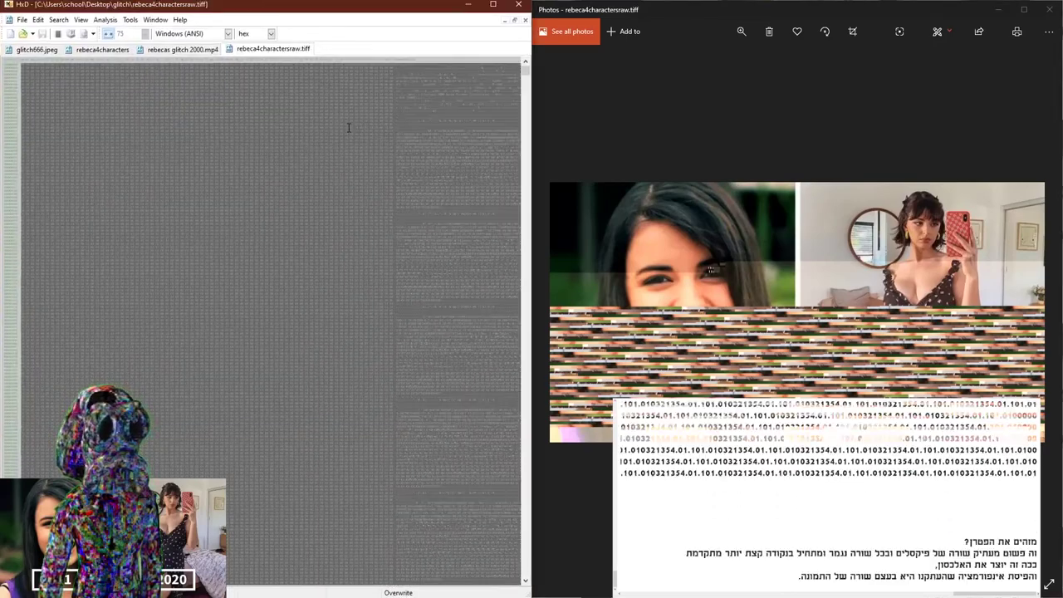
{"action": "left_click", "coordinate": [131, 20]}
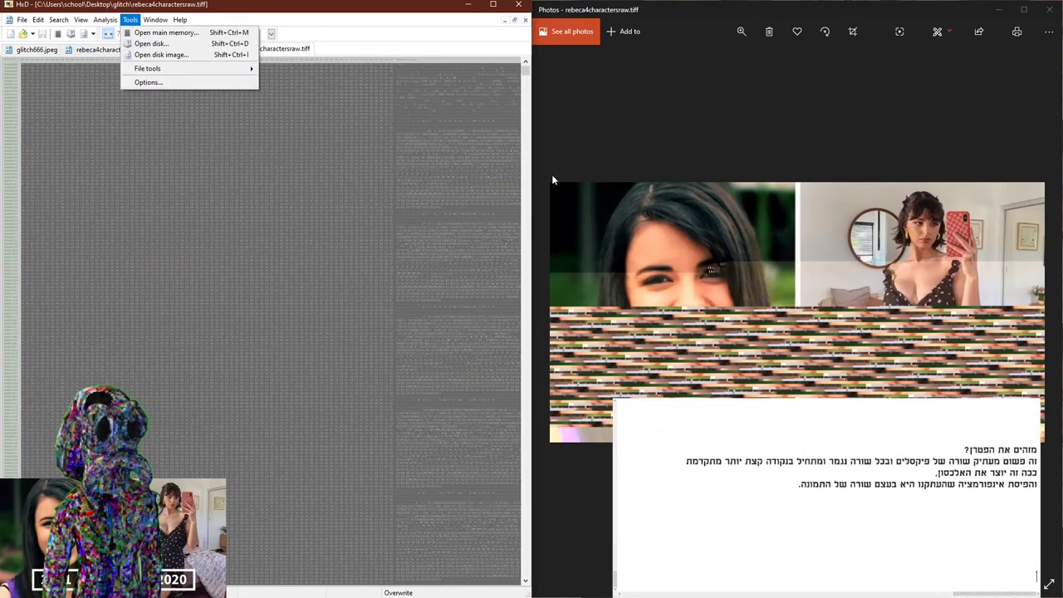
{"action": "left_click", "coordinate": [528, 94]}
Overwrite data about a fifth of the way into rebeca4charactersraw.tiff by repeatedly pasting a copied byte block, and save the file.
{"action": "left_click_drag", "start_coordinate": [528, 94], "coordinate": [528, 295]}
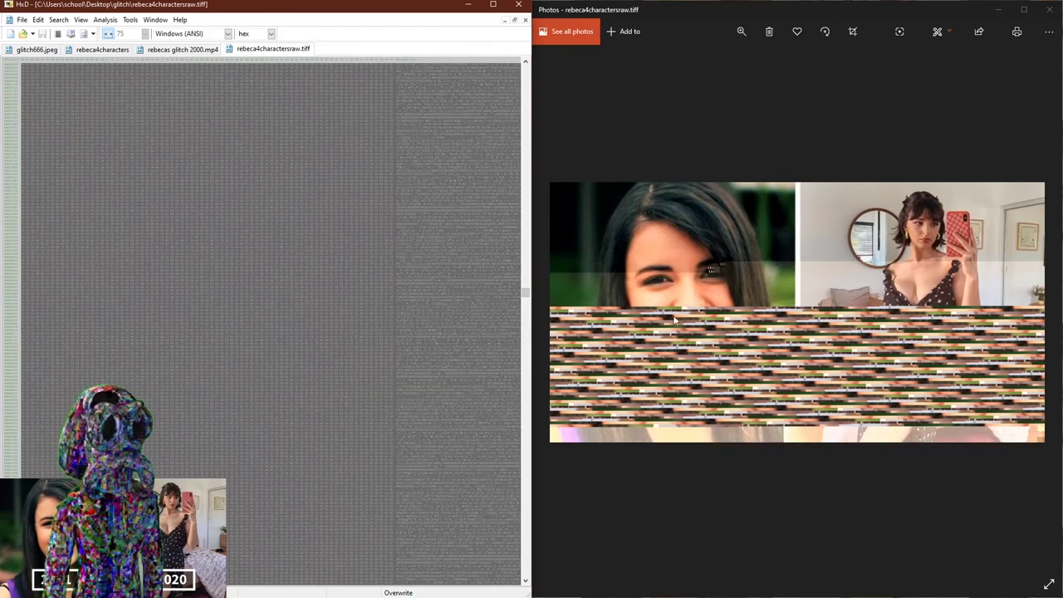
{"action": "left_click_drag", "start_coordinate": [522, 283], "coordinate": [526, 550]}
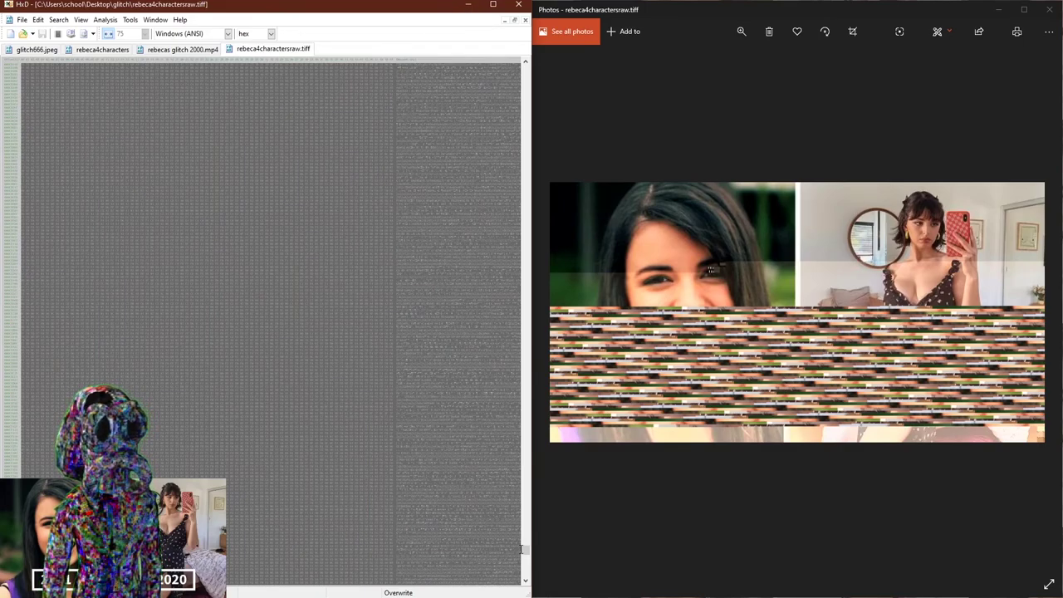
{"action": "left_click_drag", "start_coordinate": [525, 551], "coordinate": [526, 161]}
{"action": "left_click_drag", "start_coordinate": [172, 118], "coordinate": [242, 211]}
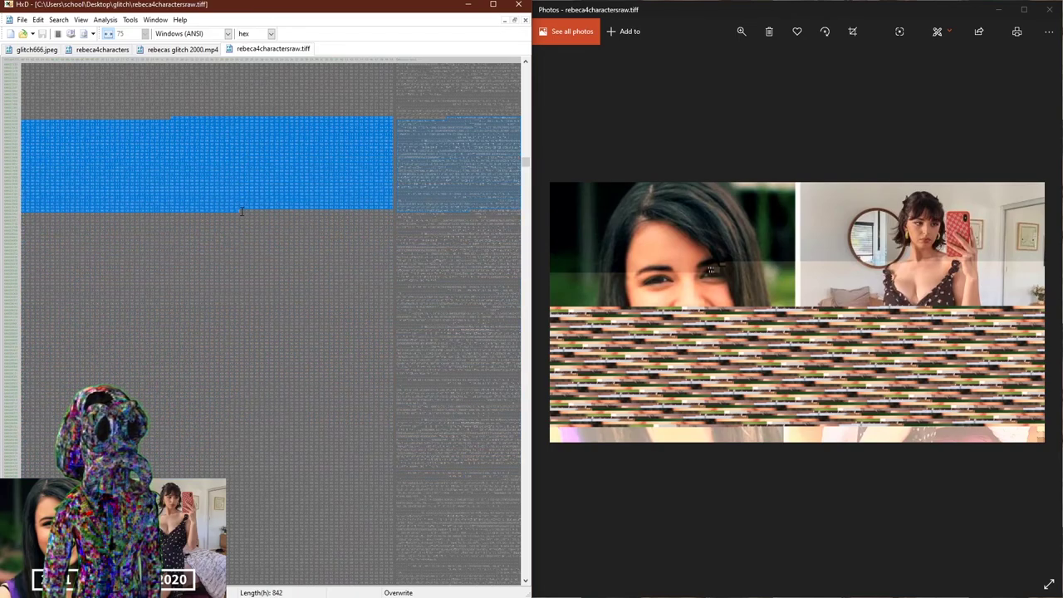
{"action": "key", "text": "ctrl+v"}
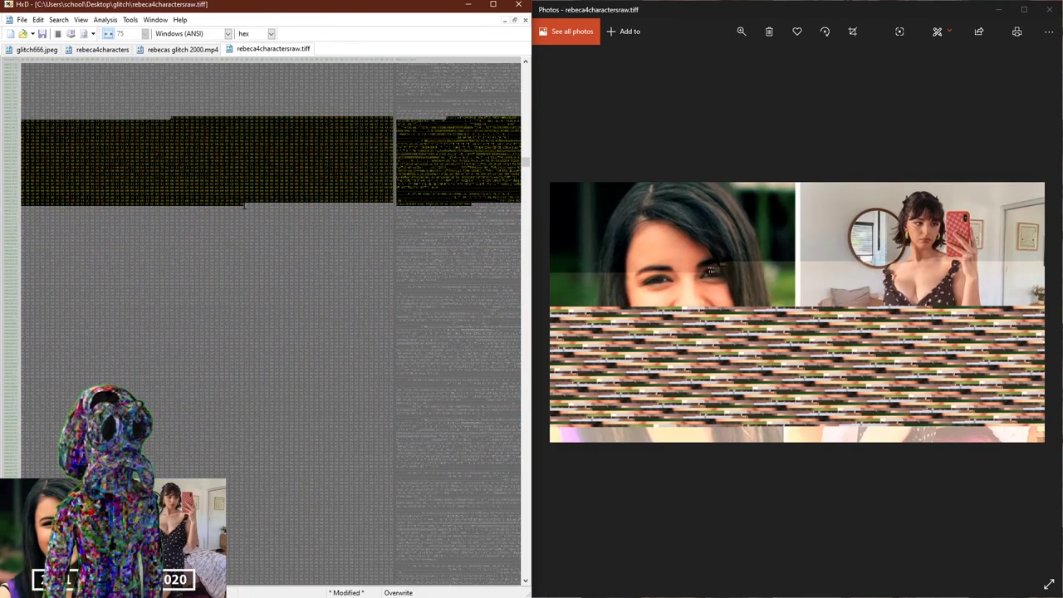
{"action": "left_click", "coordinate": [552, 319]}
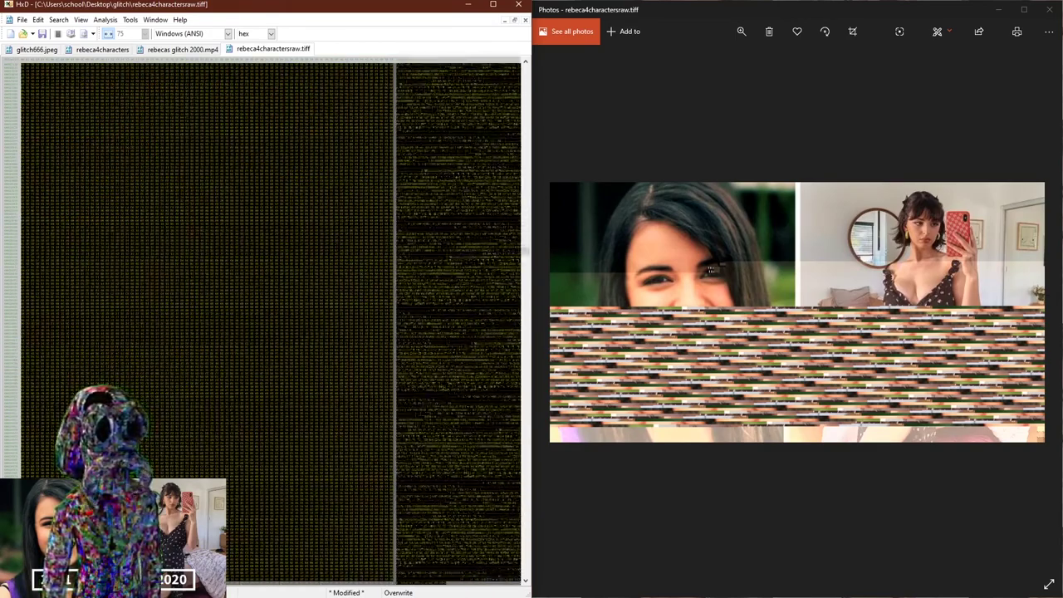
{"action": "left_click", "coordinate": [560, 124]}
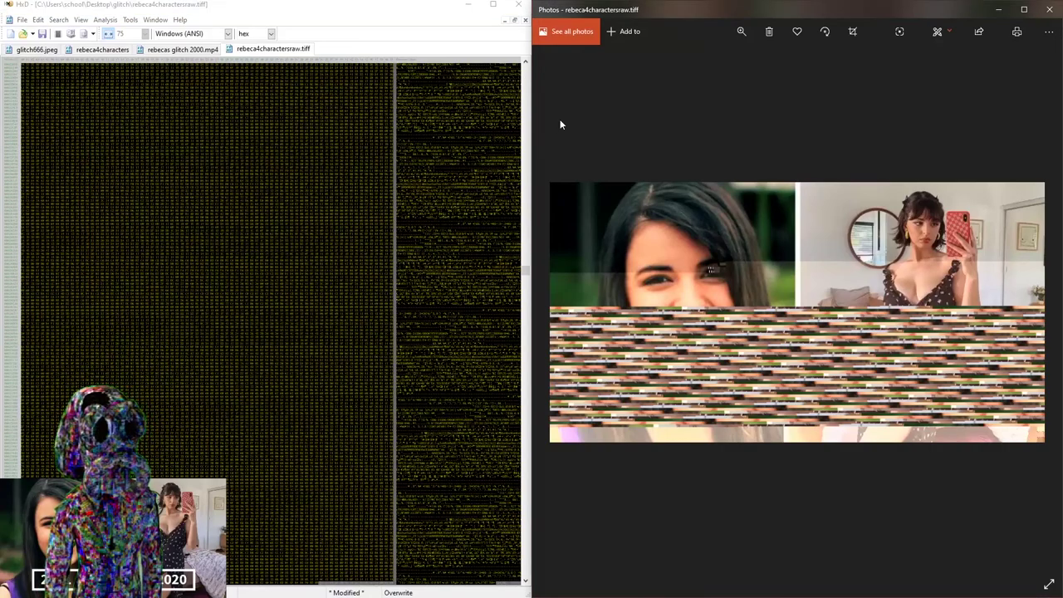
{"action": "left_click", "coordinate": [348, 30]}
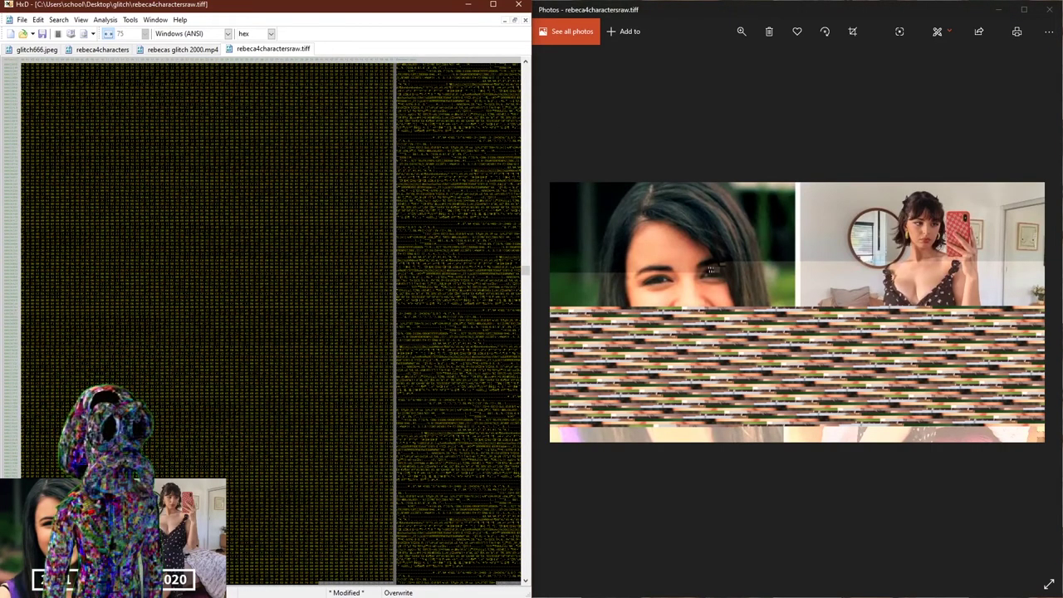
{"action": "key", "text": "ctrl+a"}
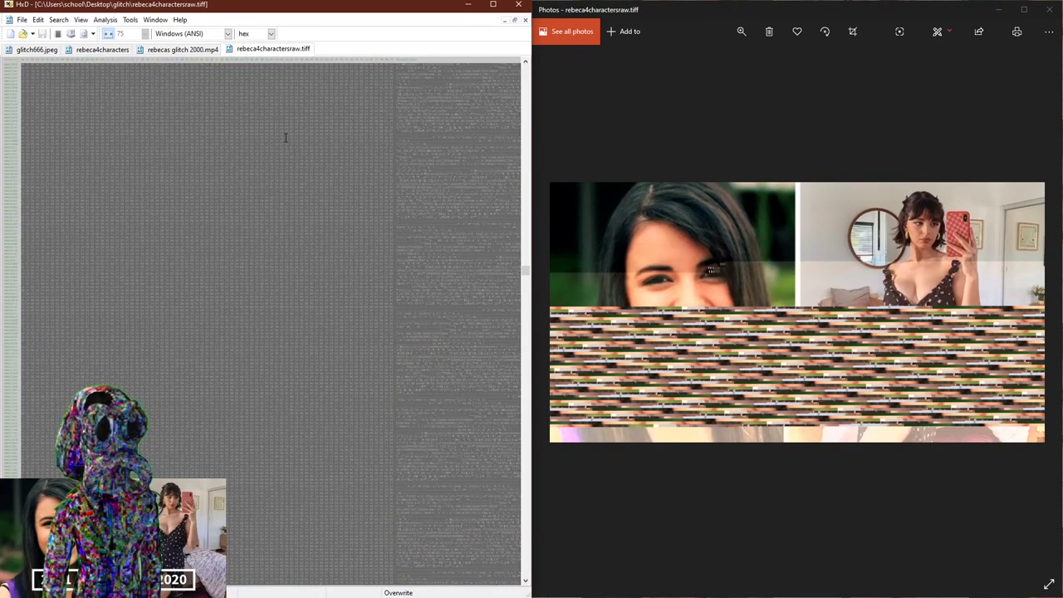
Close the old Photos view, move HxD aside, and view the newly glitched rebeca4charactersraw.tiff maximized in Photos.
{"action": "left_click", "coordinate": [669, 128]}
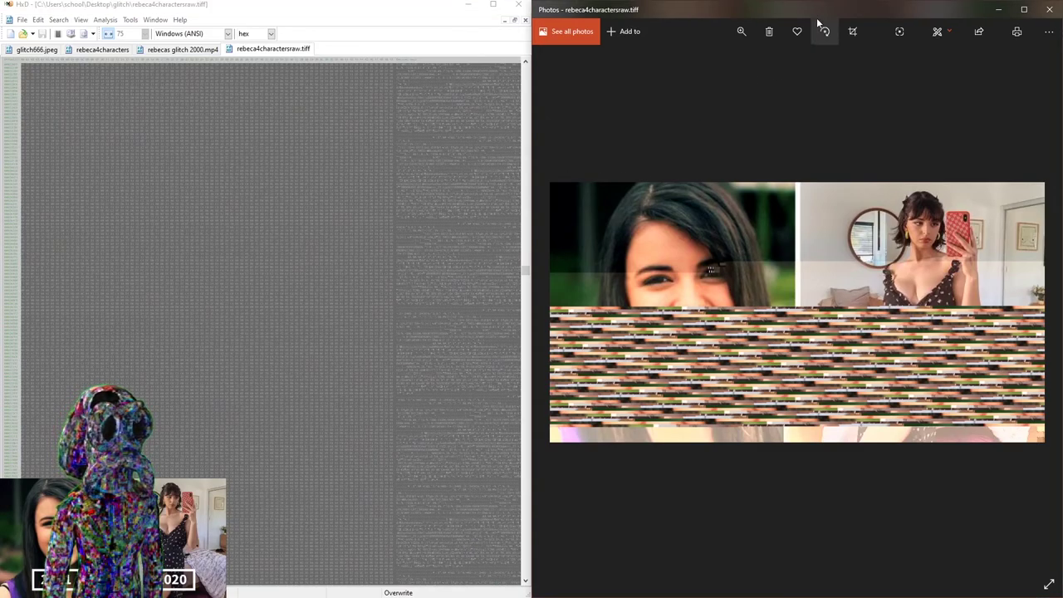
{"action": "left_click", "coordinate": [1052, 9]}
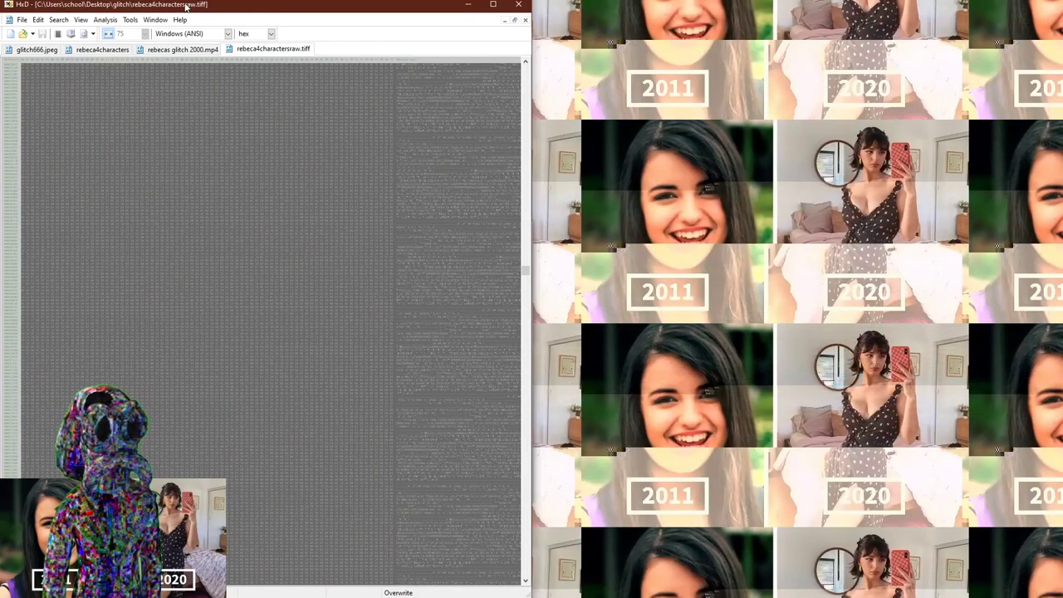
{"action": "left_click_drag", "start_coordinate": [258, 5], "coordinate": [466, 42]}
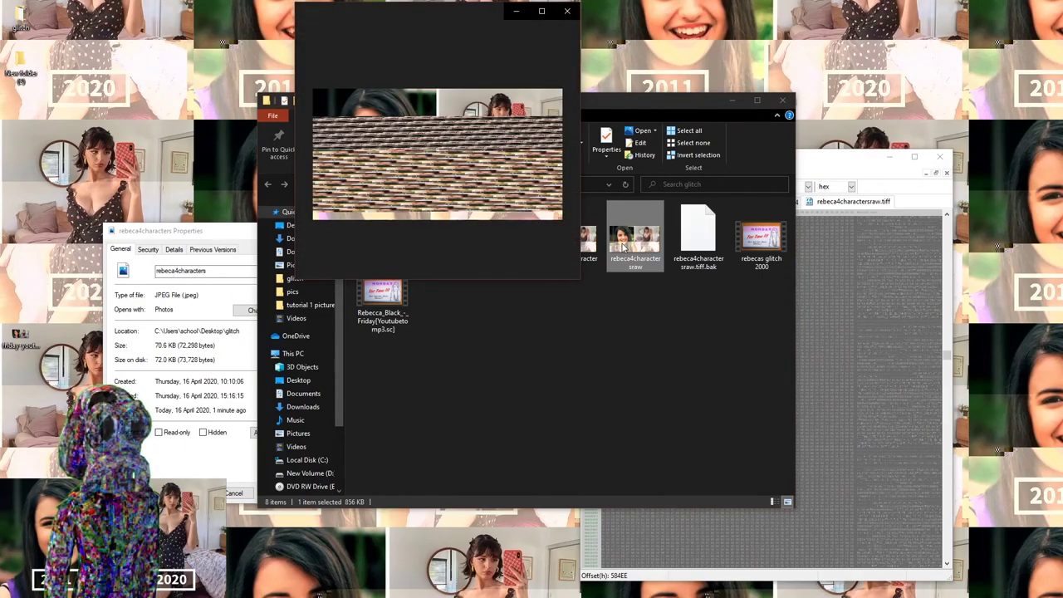
{"action": "left_click", "coordinate": [542, 11]}
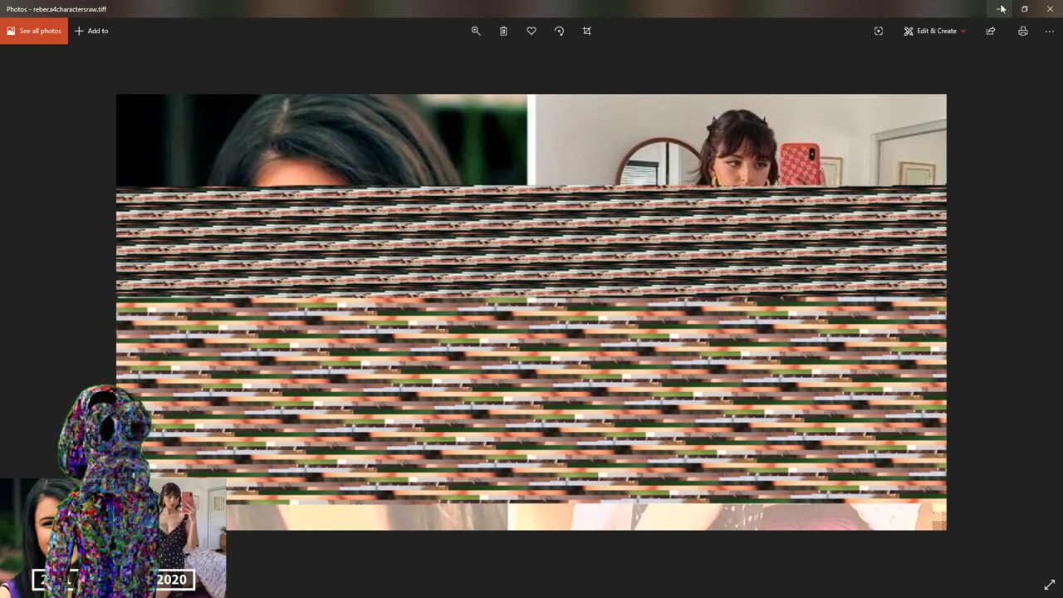
Set the glitched TIFF as the desktop background, close the glitch folder and minimize HxD to reveal the desktop.
{"action": "right_click", "coordinate": [662, 214]}
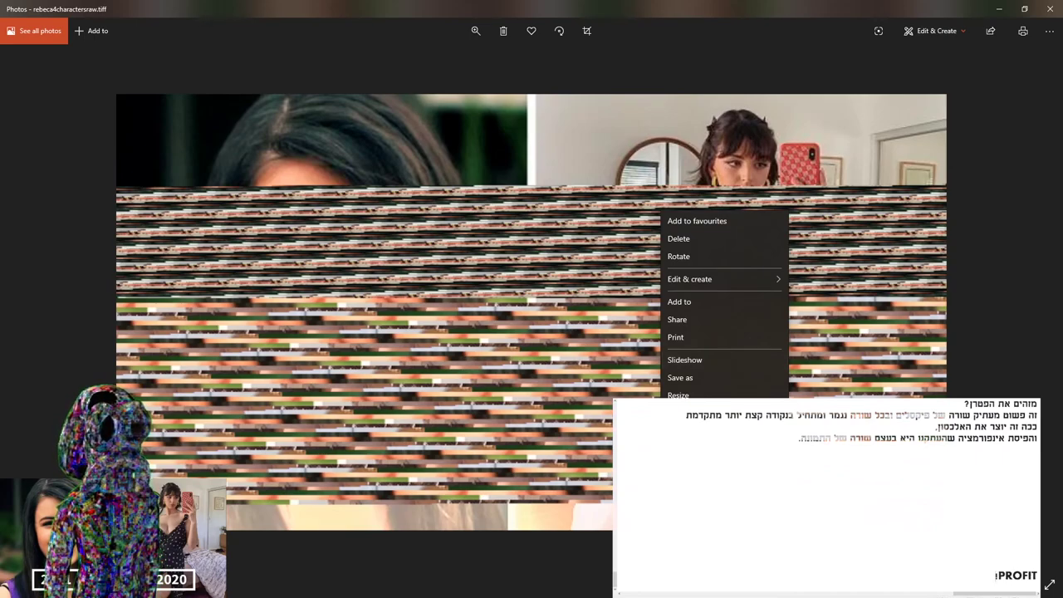
{"action": "left_click", "coordinate": [730, 141]}
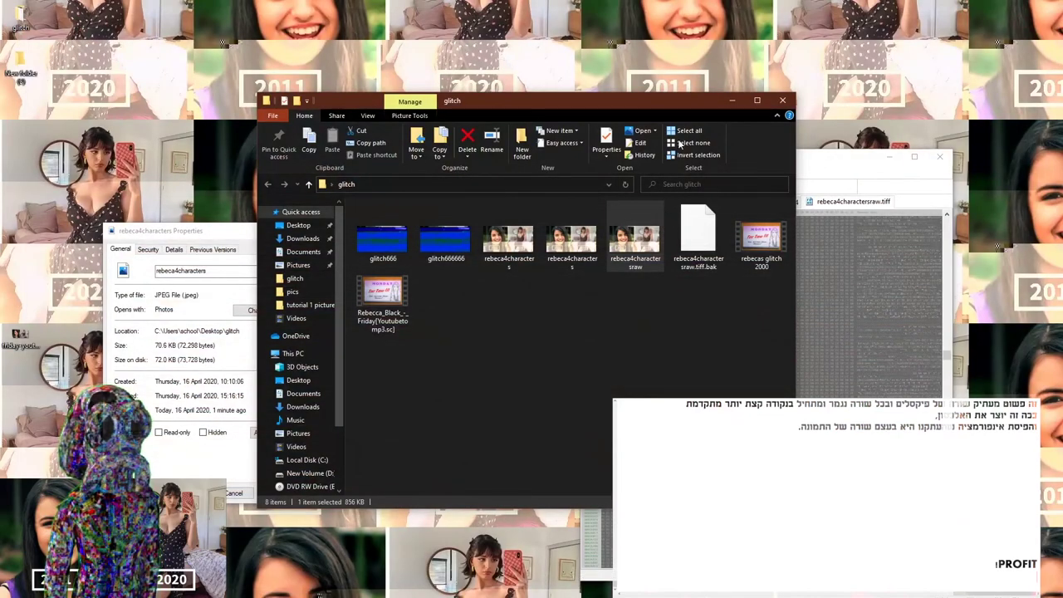
{"action": "left_click", "coordinate": [783, 101]}
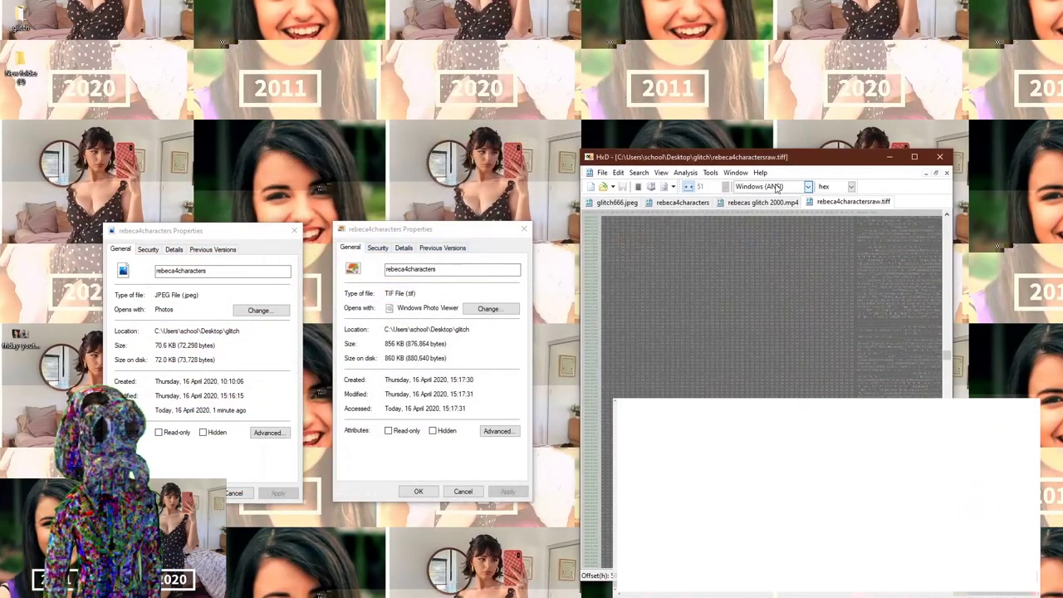
{"action": "left_click", "coordinate": [889, 156]}
Set the desktop background's fit to Tile in the Windows personalization settings.
{"action": "right_click", "coordinate": [665, 155]}
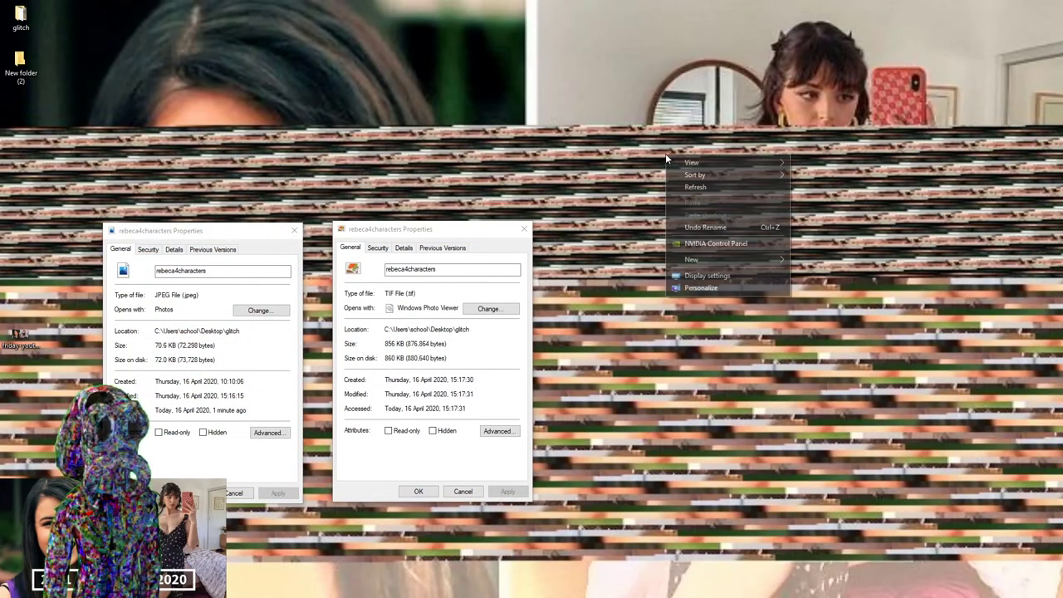
{"action": "left_click", "coordinate": [696, 291]}
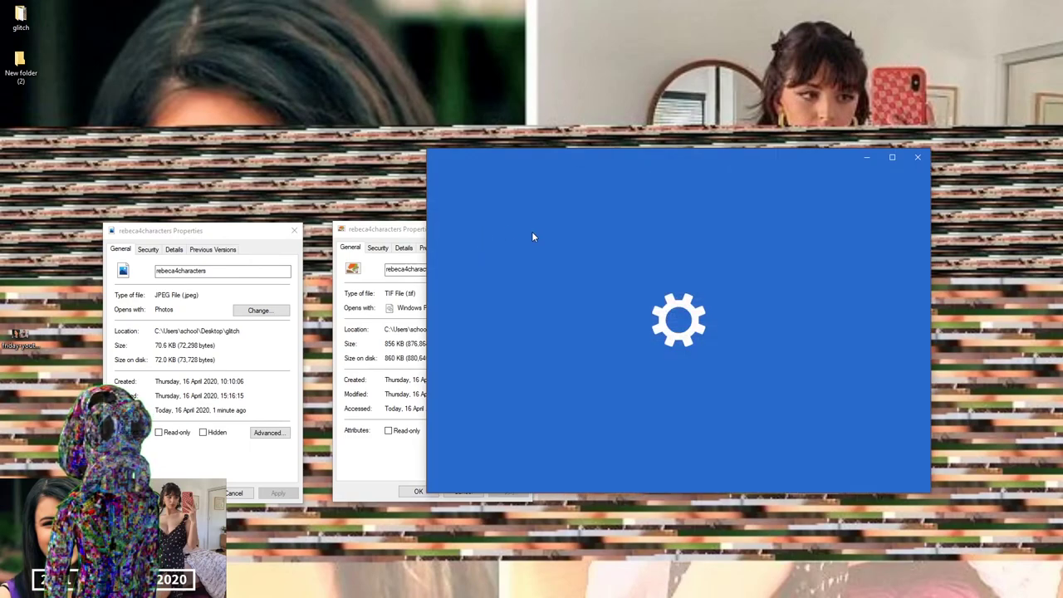
{"action": "left_click", "coordinate": [490, 270]}
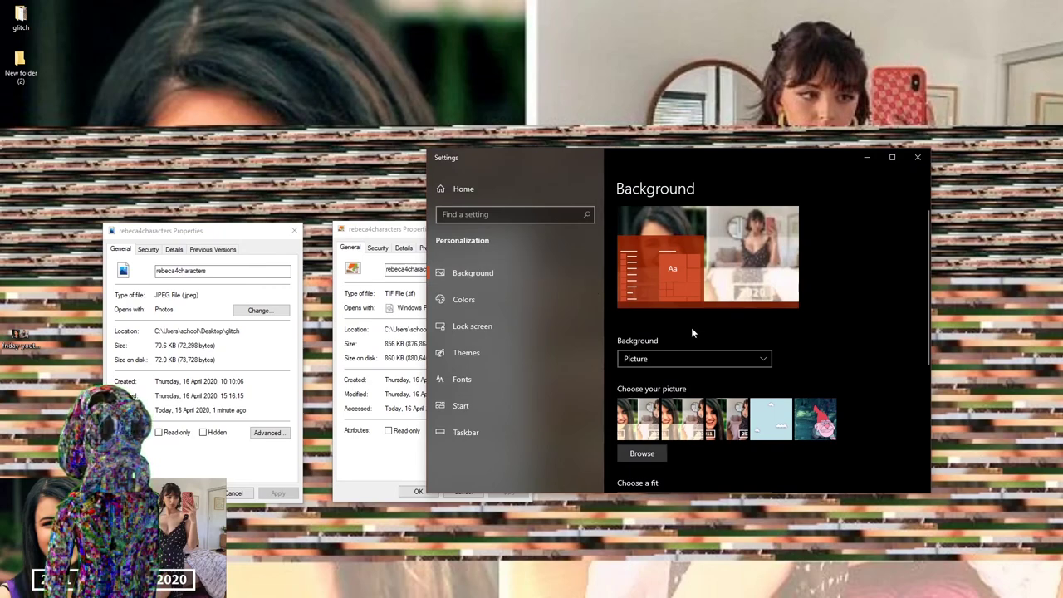
{"action": "scroll", "coordinate": [702, 430], "scroll_direction": "down", "scroll_amount": 3}
{"action": "left_click", "coordinate": [686, 393]}
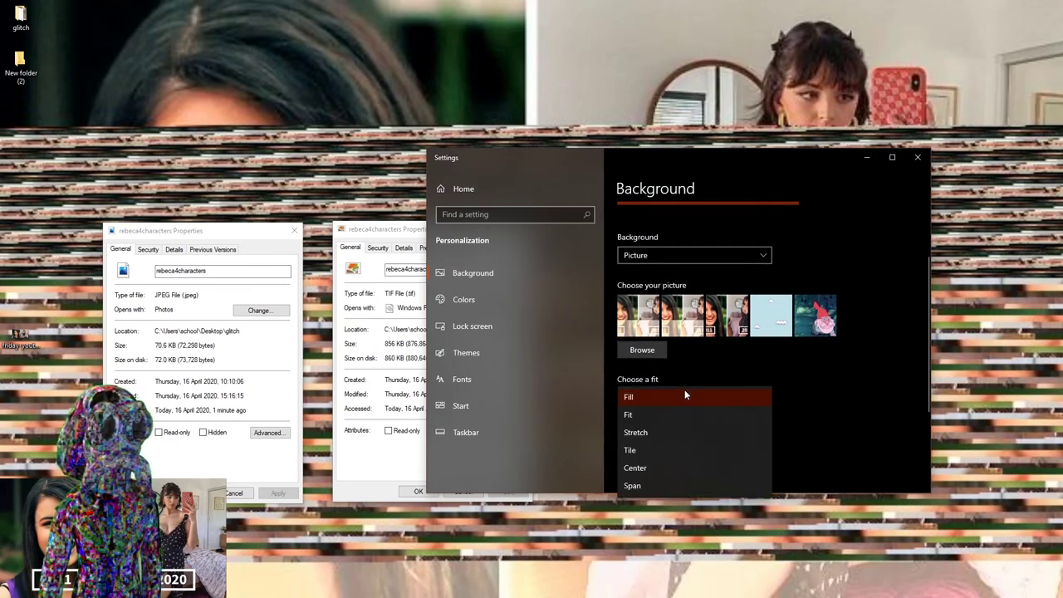
{"action": "left_click", "coordinate": [669, 450]}
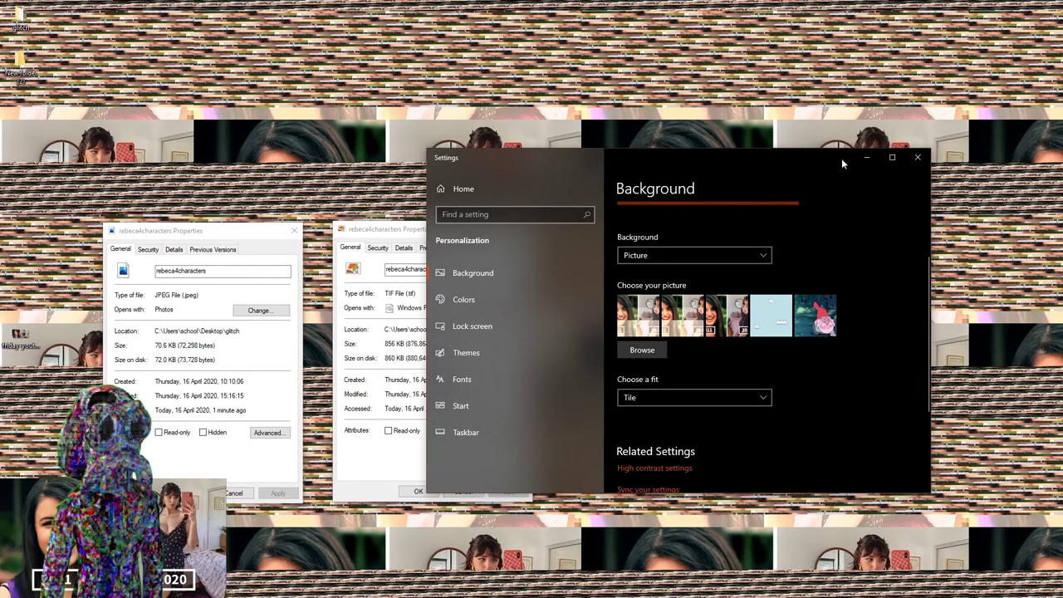
Close the Settings window and both rebeca4characters Properties windows.
{"action": "left_click", "coordinate": [914, 158]}
{"action": "left_click", "coordinate": [524, 229]}
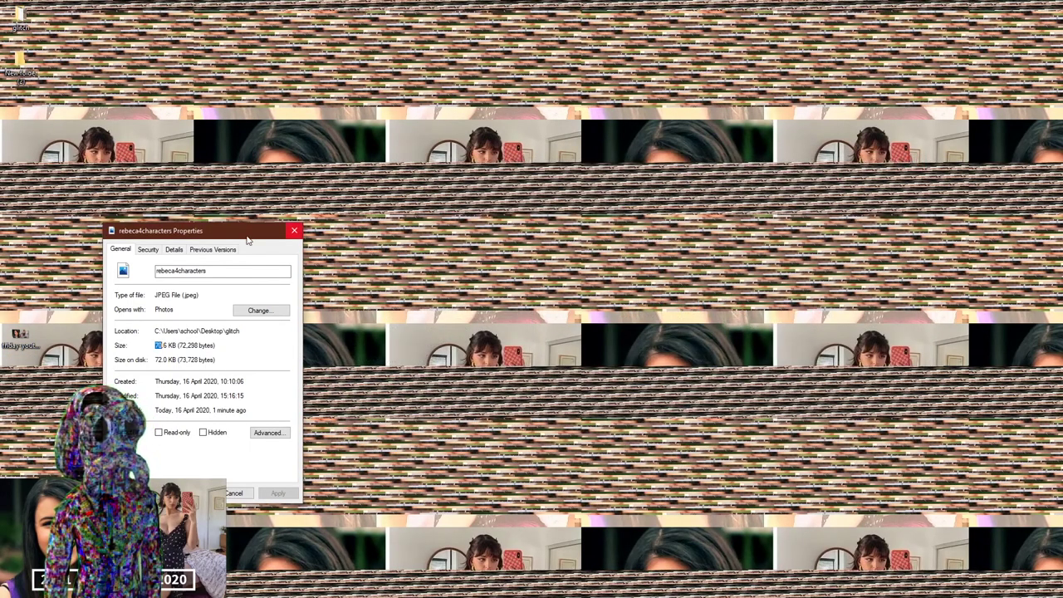
{"action": "left_click", "coordinate": [295, 230]}
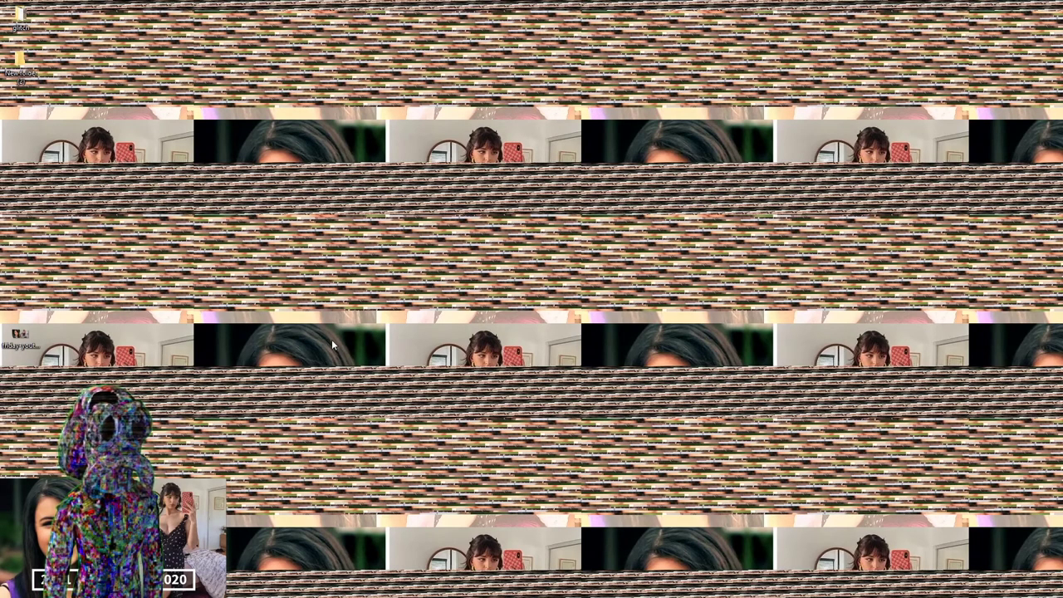
Open the glitch folder from the desktop, then switch to GIMP and open rebeca4charactersraw.tiff from that folder.
{"action": "double_click", "coordinate": [19, 15]}
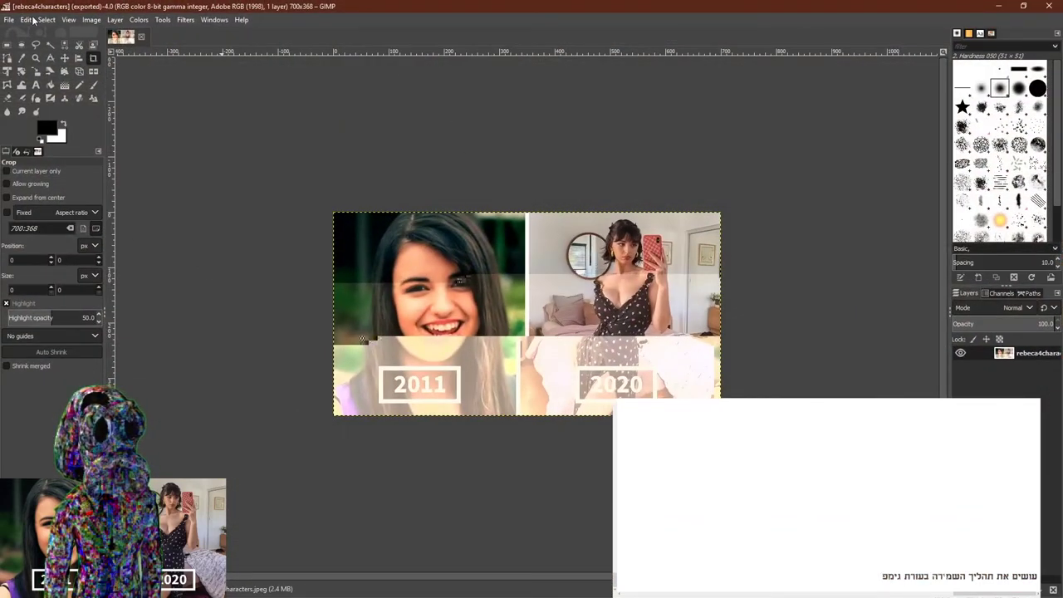
{"action": "left_click", "coordinate": [9, 20]}
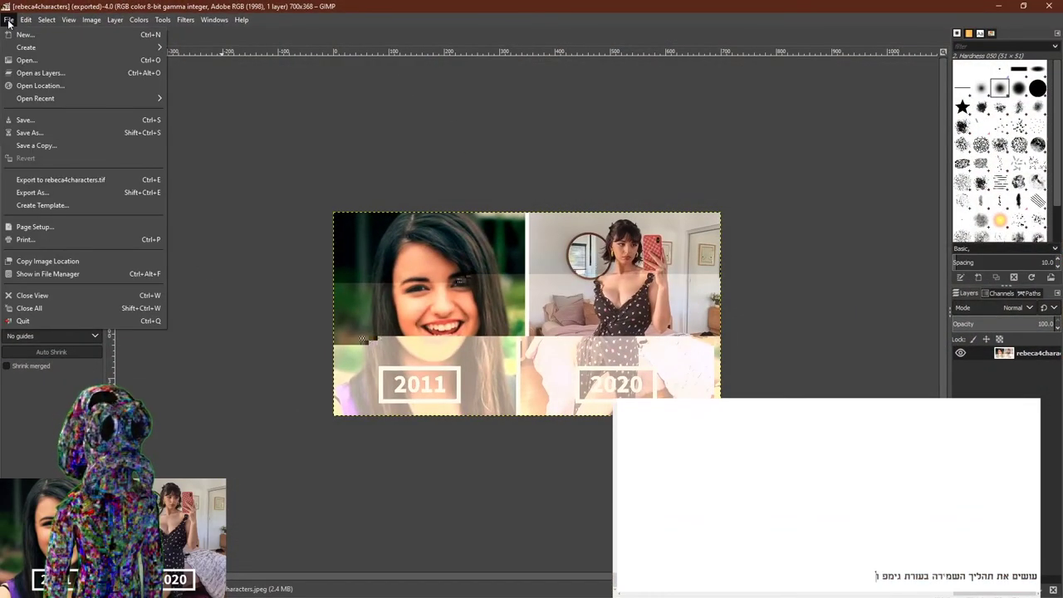
{"action": "left_click", "coordinate": [25, 60]}
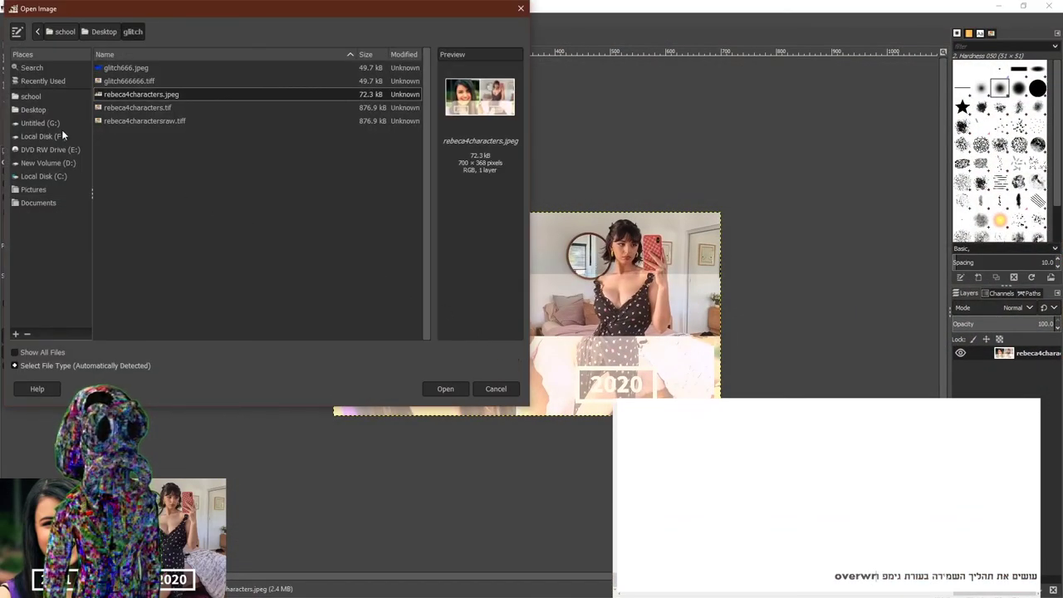
{"action": "double_click", "coordinate": [117, 122]}
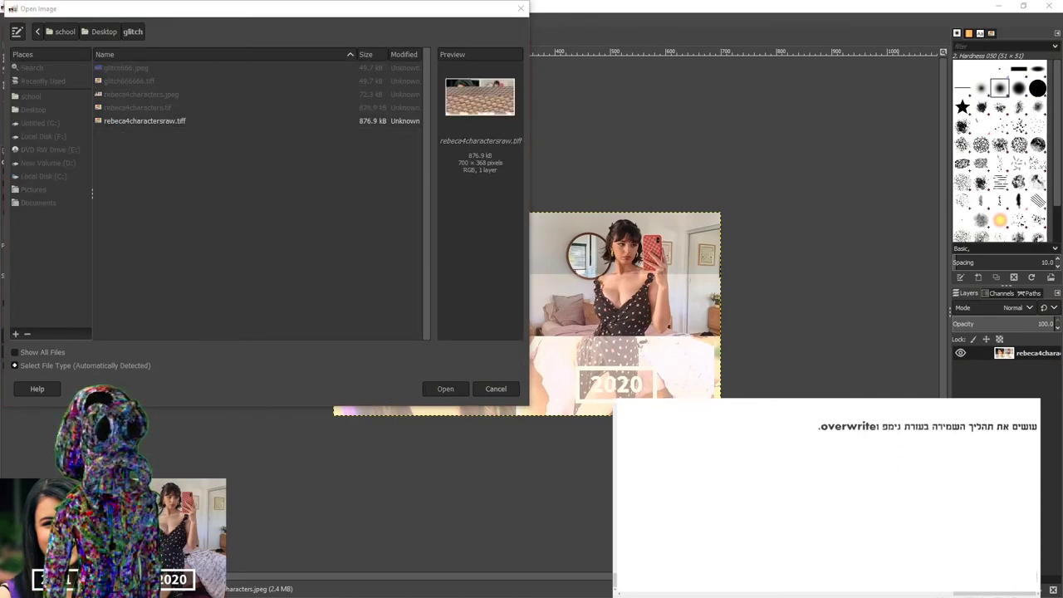
{"action": "left_click", "coordinate": [537, 298]}
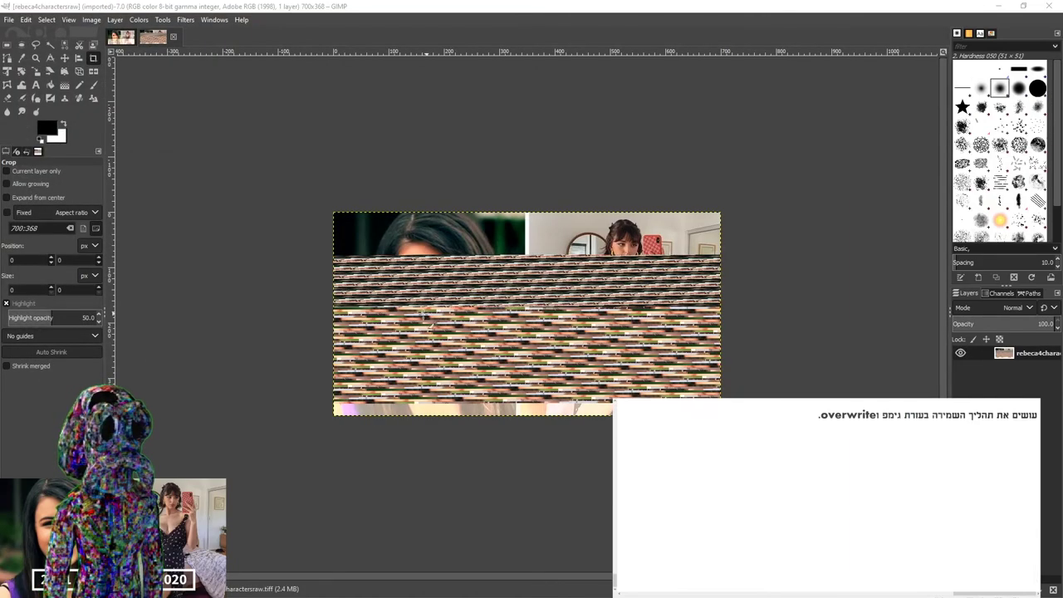
Overwrite the original rebeca4charactersraw.tiff from GIMP, and minimize GIMP and the glitch folder.
{"action": "left_click", "coordinate": [10, 20]}
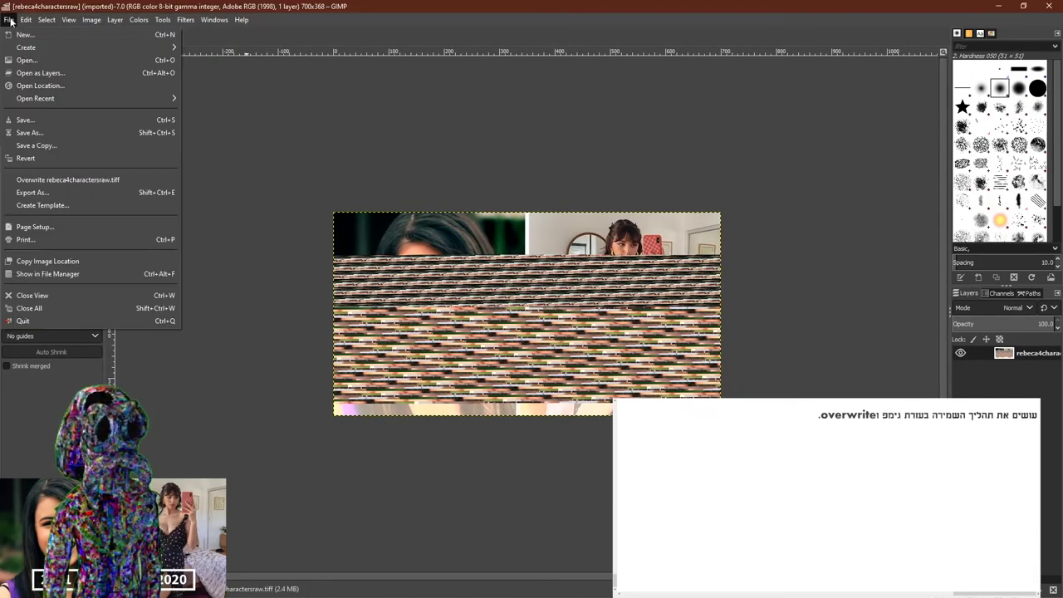
{"action": "left_click", "coordinate": [46, 181]}
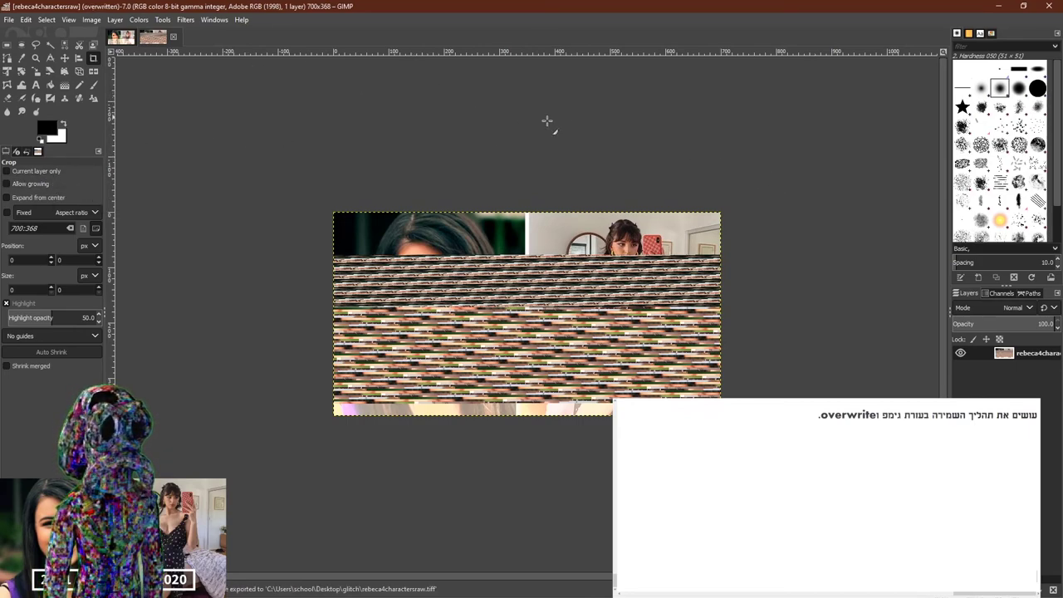
{"action": "left_click", "coordinate": [999, 7]}
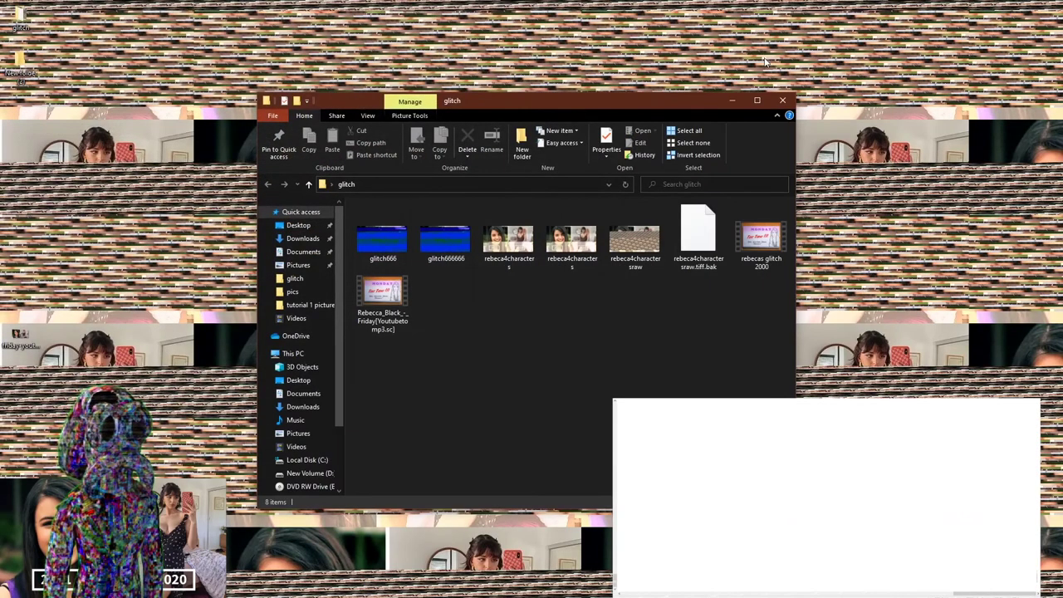
{"action": "left_click", "coordinate": [731, 99]}
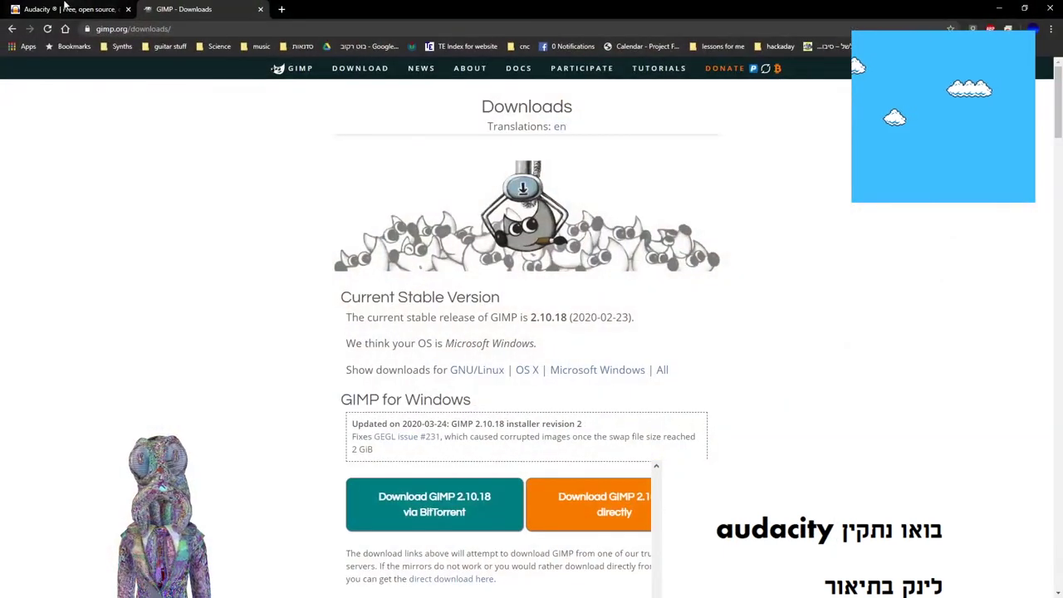
Download the Audacity 2.3.3 Windows installer from the Audacity website through its FossHub page.
{"action": "left_click", "coordinate": [59, 8]}
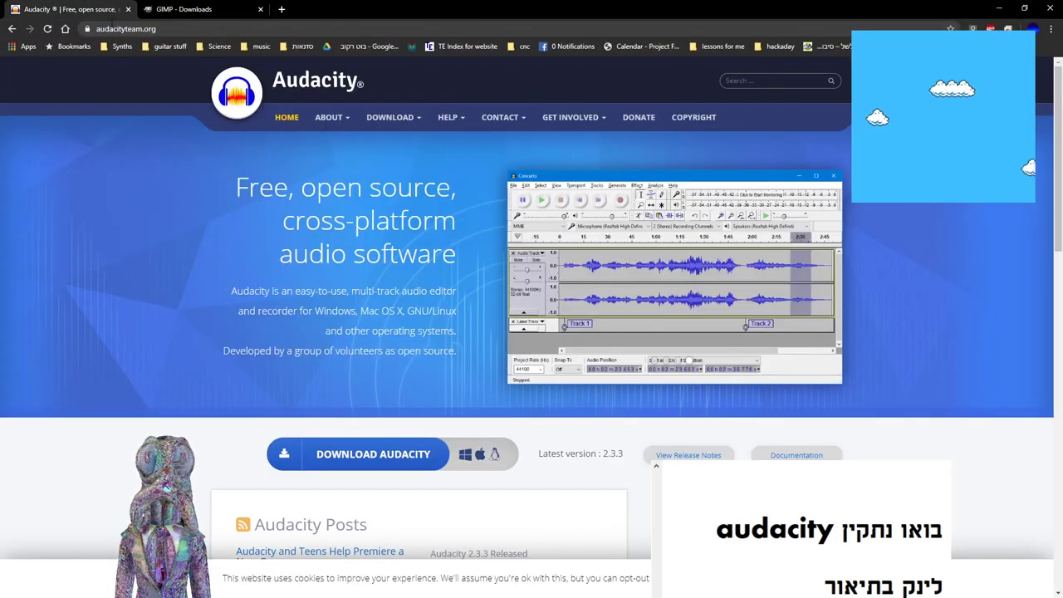
{"action": "left_click", "coordinate": [329, 449]}
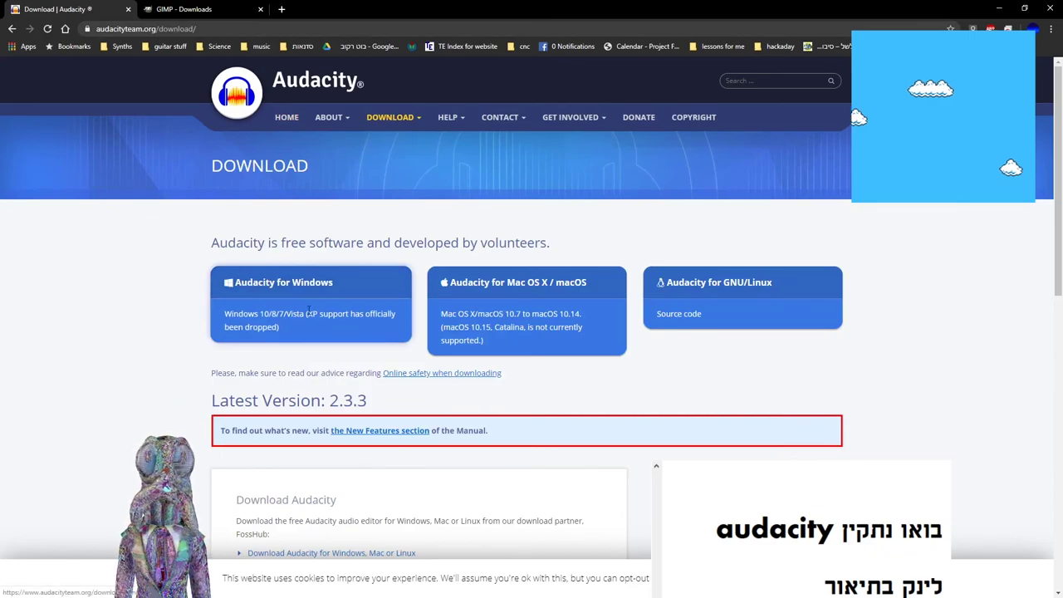
{"action": "left_click", "coordinate": [304, 299]}
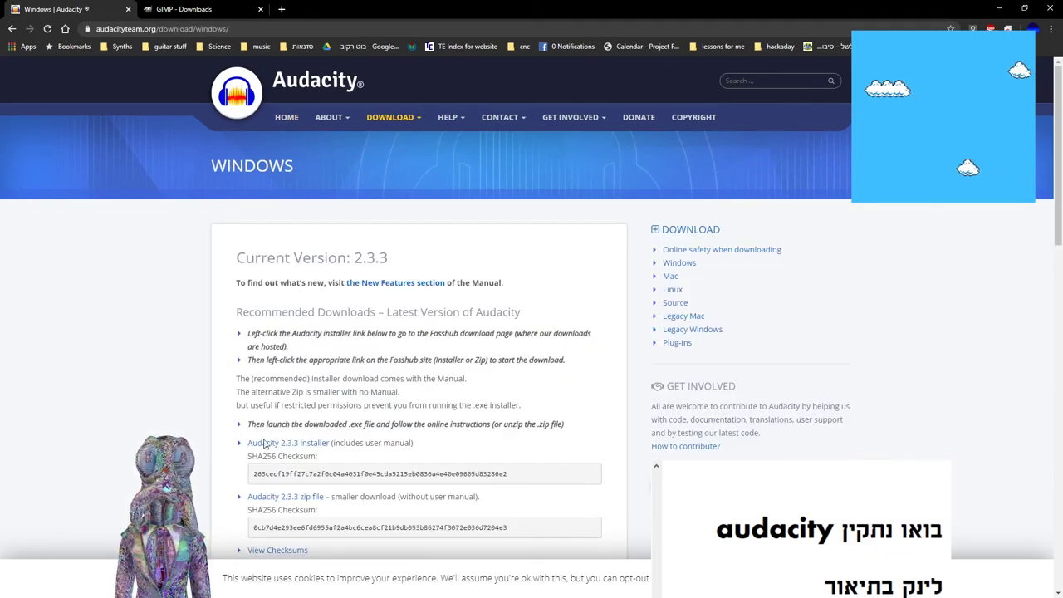
{"action": "left_click", "coordinate": [297, 444]}
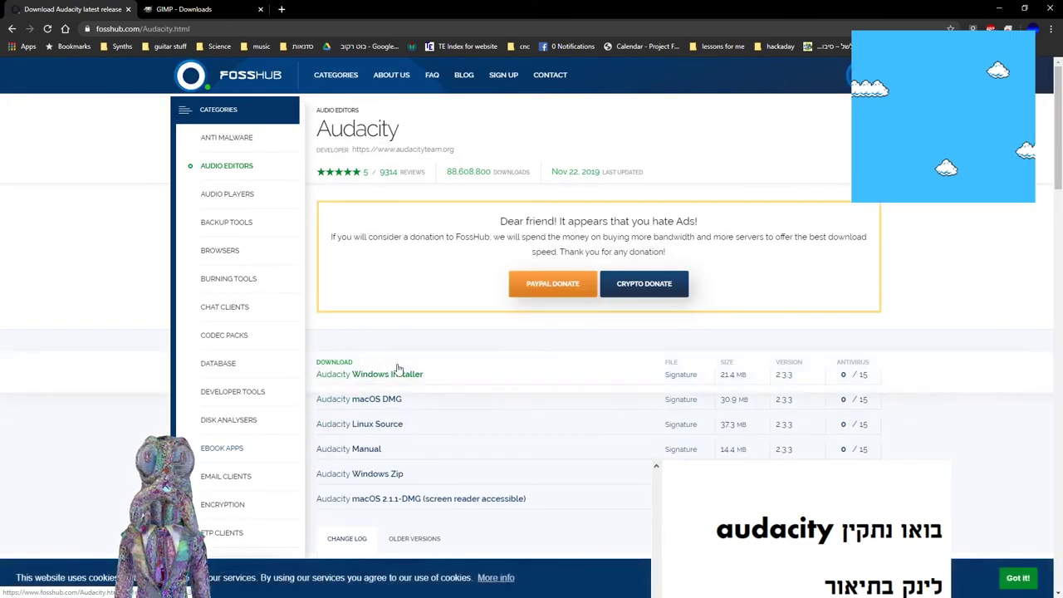
{"action": "left_click", "coordinate": [373, 375]}
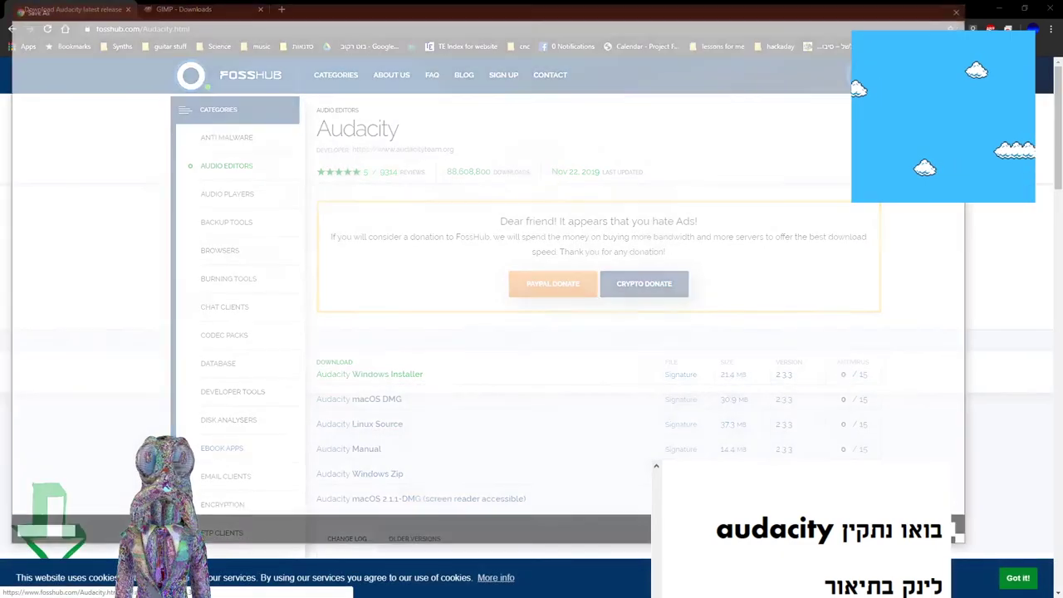
{"action": "key", "text": "Return"}
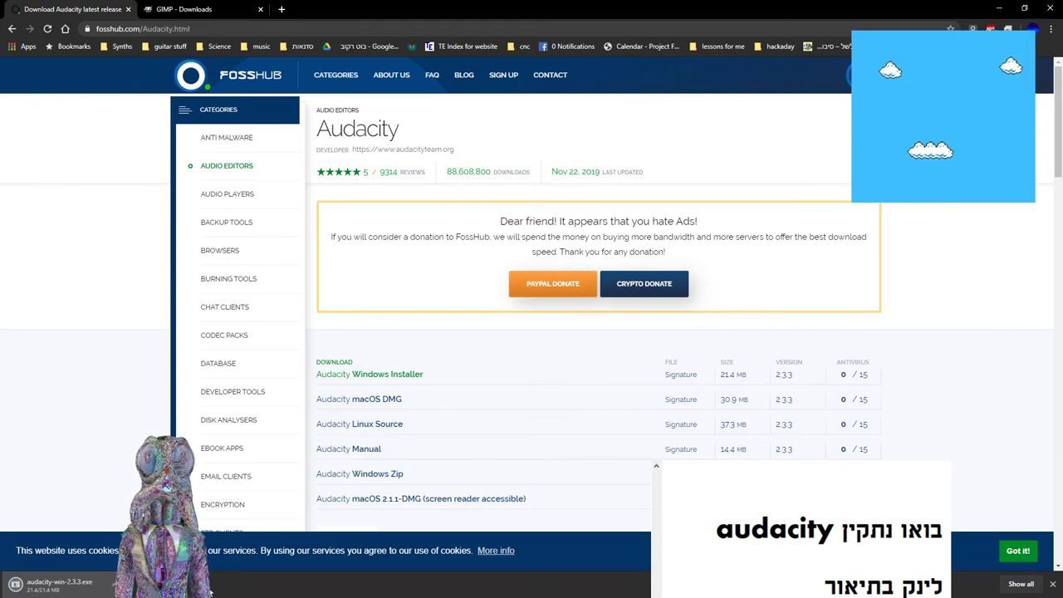
Run the downloaded installer in English and install Audacity to C:\Program Files (x86)\Audacity with a desktop shortcut.
{"action": "left_click", "coordinate": [77, 589]}
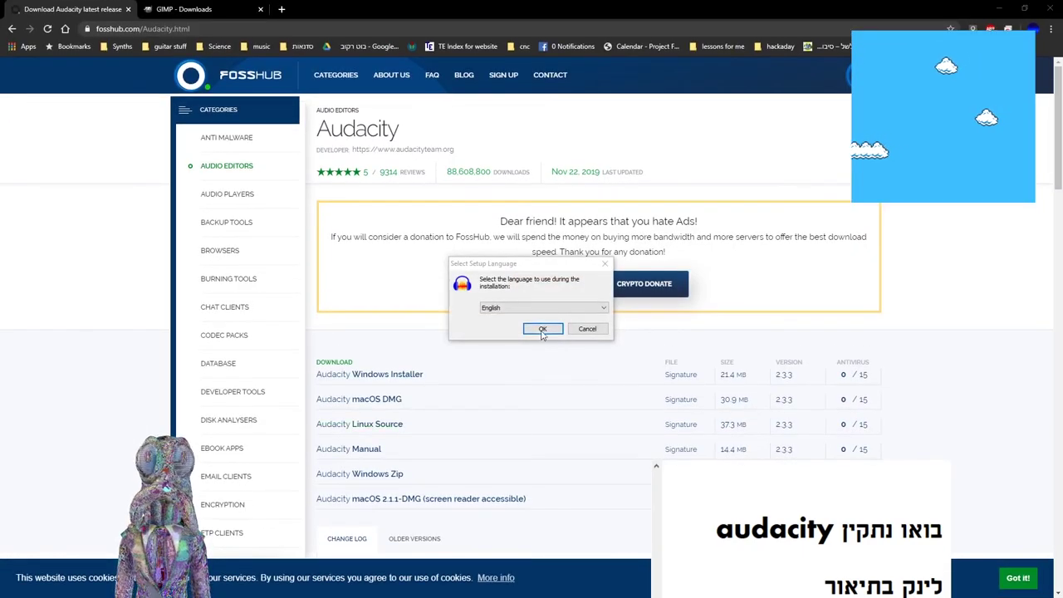
{"action": "left_click", "coordinate": [542, 315]}
{"action": "left_click", "coordinate": [595, 394]}
{"action": "left_click", "coordinate": [606, 395]}
{"action": "left_click", "coordinate": [583, 354]}
{"action": "left_click", "coordinate": [593, 394]}
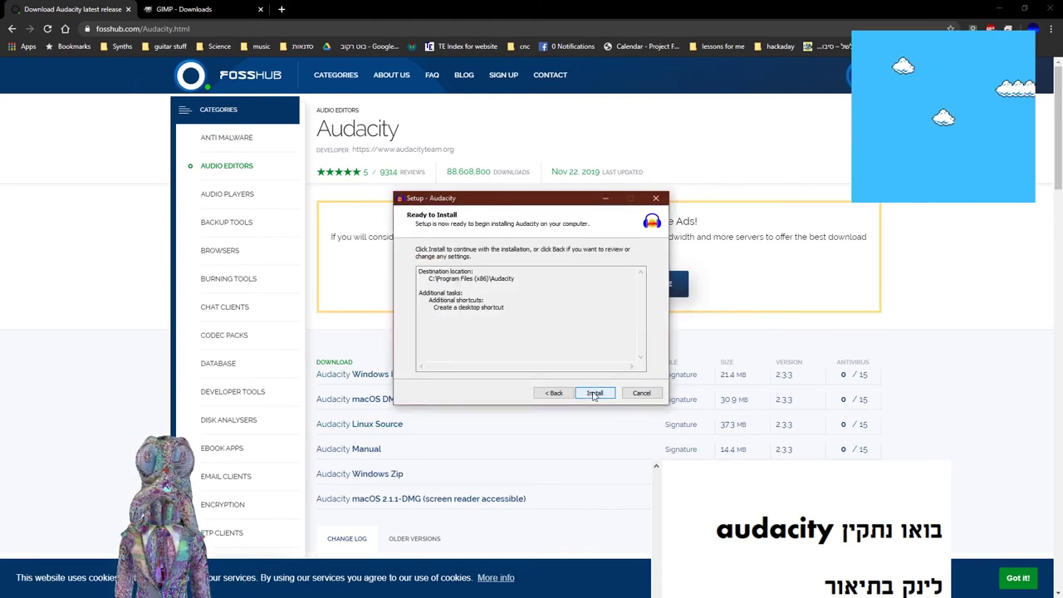
{"action": "left_click", "coordinate": [594, 395]}
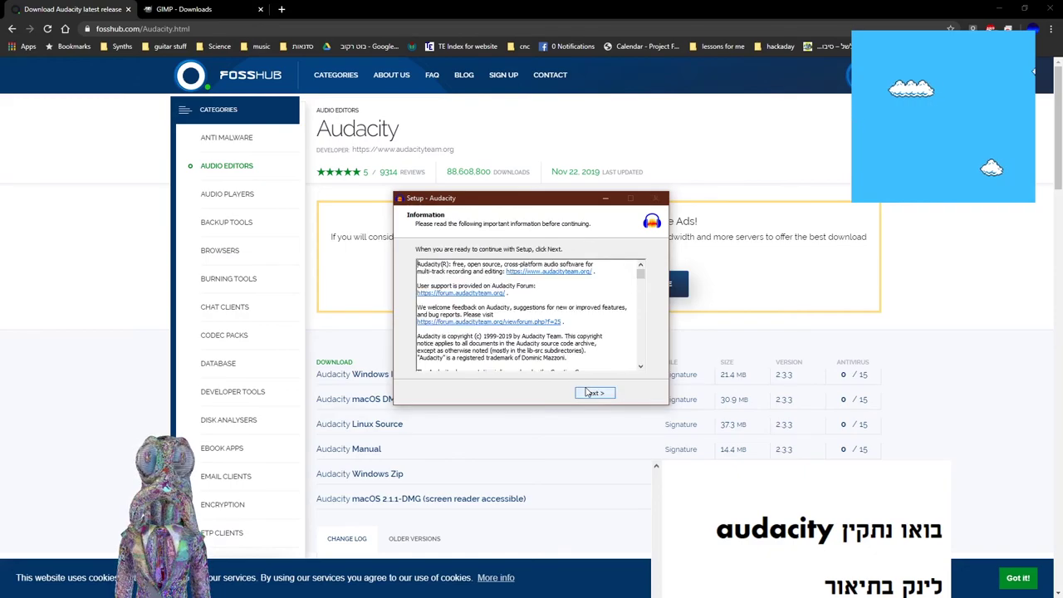
Finish the Audacity setup without launching the program, and minimize the glitch folder window.
{"action": "key", "text": "Return"}
{"action": "left_click", "coordinate": [496, 295]}
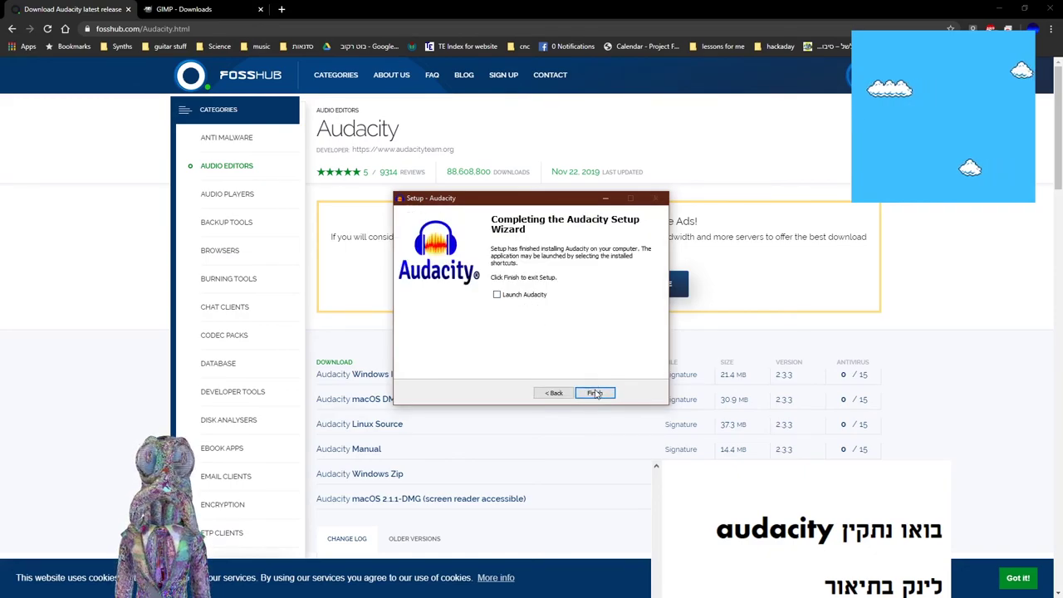
{"action": "left_click", "coordinate": [595, 393]}
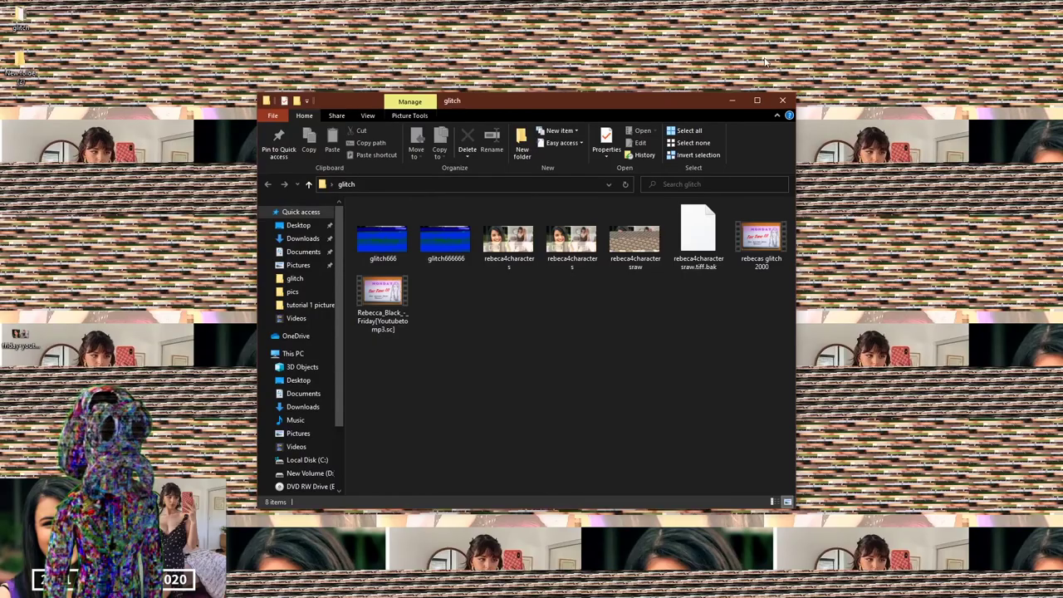
{"action": "left_click", "coordinate": [732, 101]}
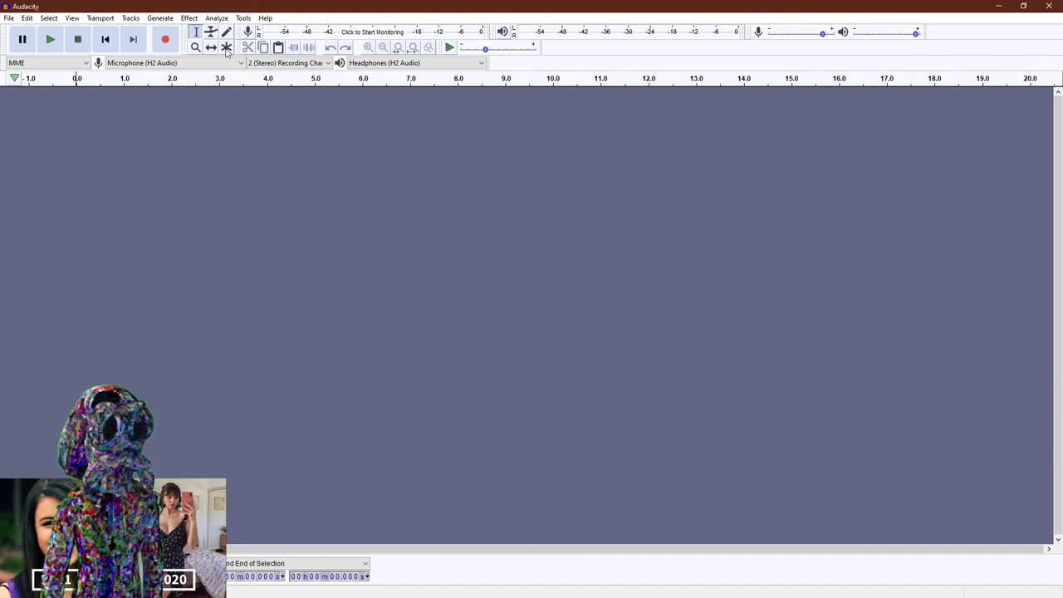
In Audacity, start a raw data import and choose rebeca4charactersraw from the glitch folder on the desktop.
{"action": "left_click", "coordinate": [10, 18]}
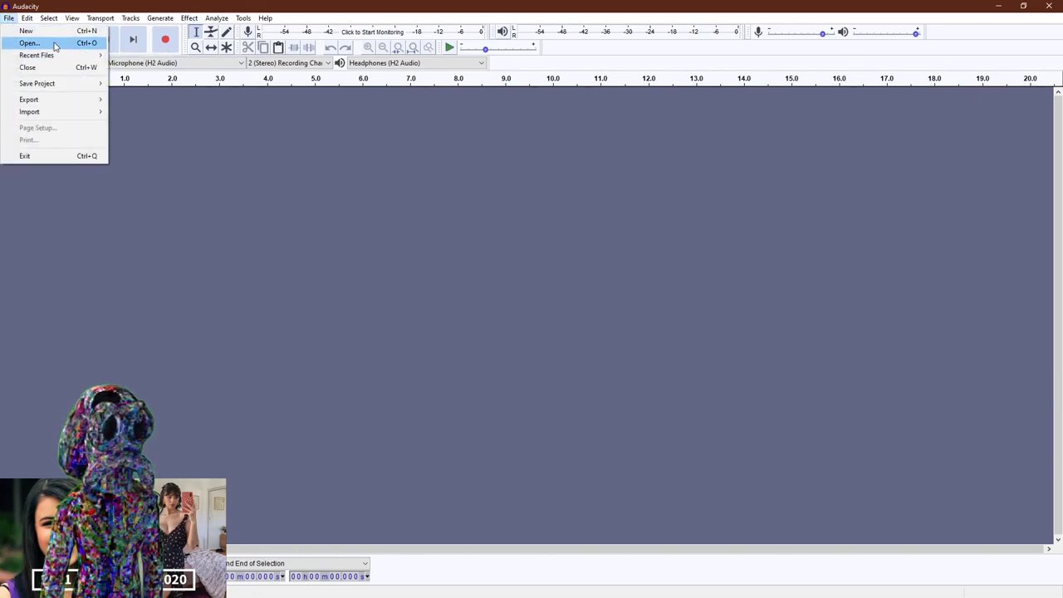
{"action": "mouse_move", "coordinate": [59, 113]}
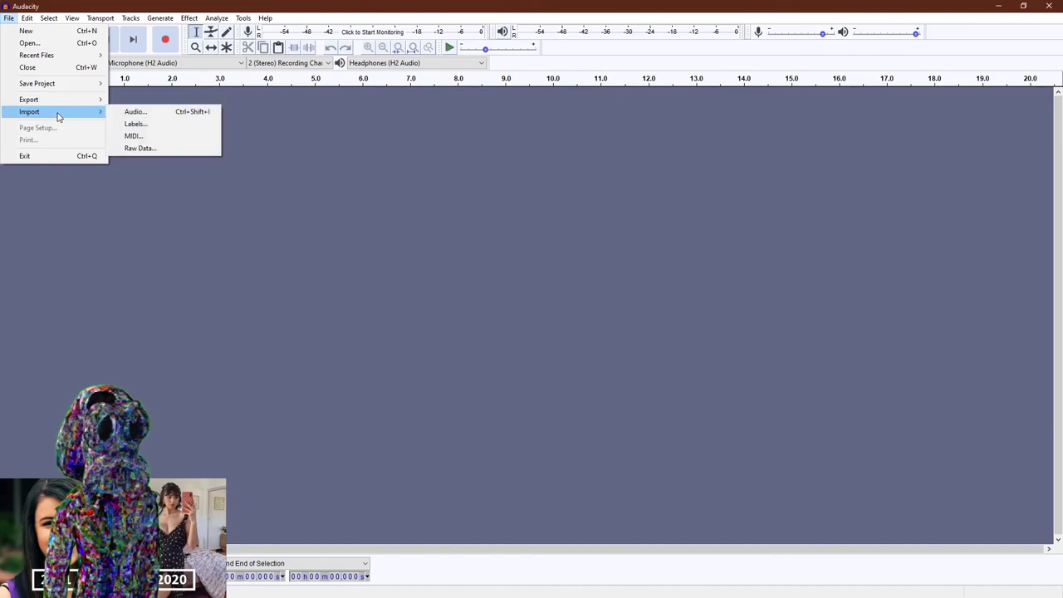
{"action": "left_click", "coordinate": [147, 149]}
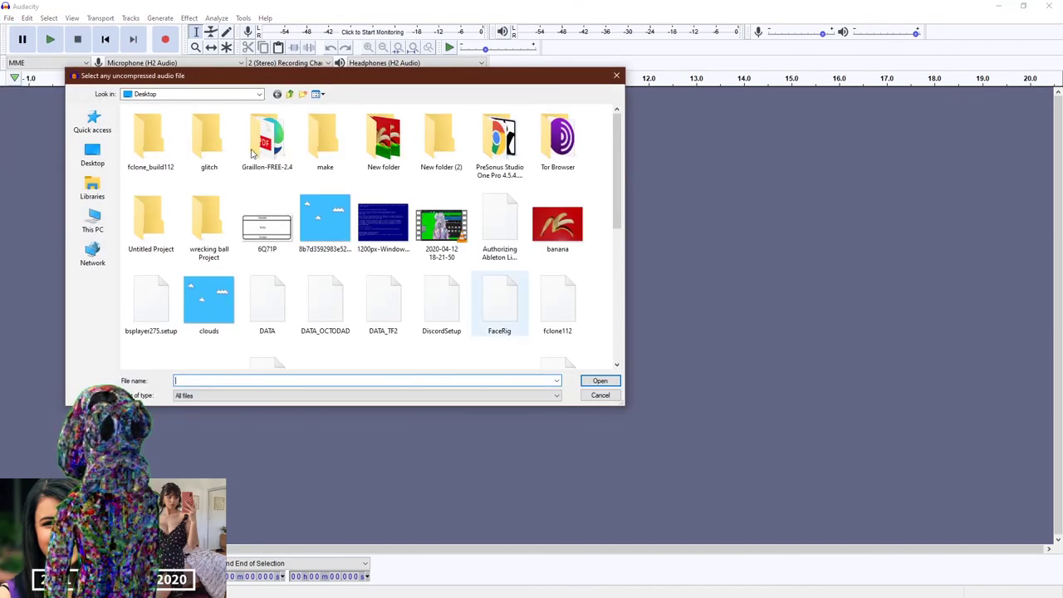
{"action": "double_click", "coordinate": [218, 143]}
{"action": "left_click", "coordinate": [395, 153]}
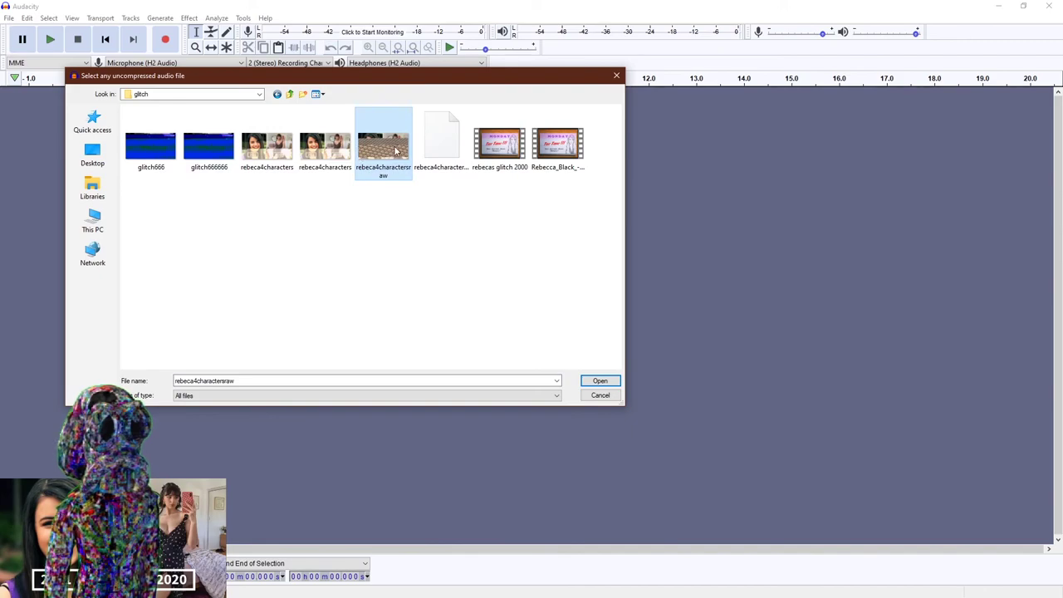
{"action": "double_click", "coordinate": [395, 143]}
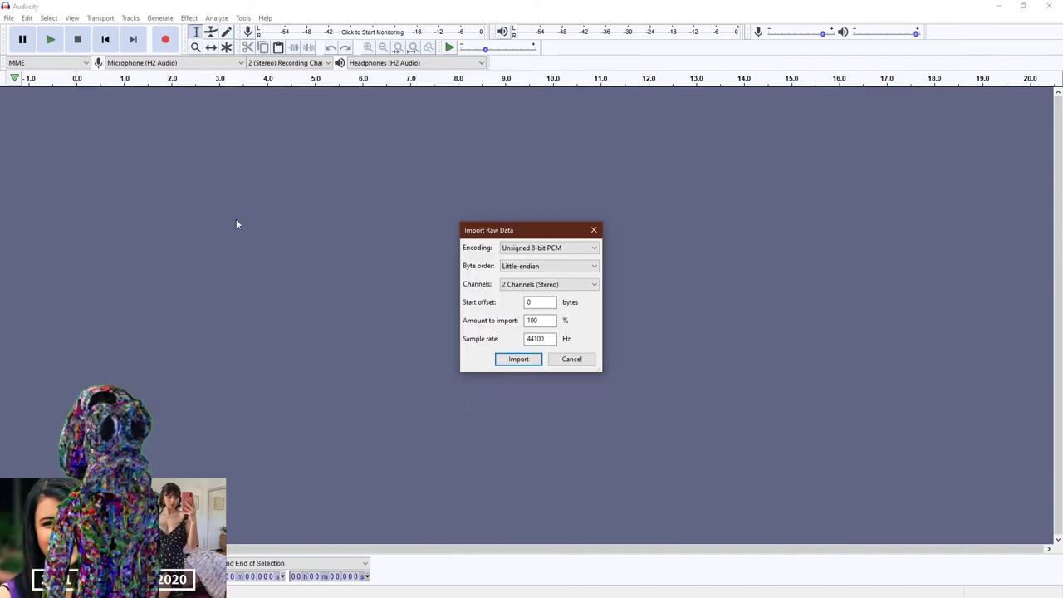
Import the raw data with U-Law encoding, little-endian byte order and 1 Channel (Mono).
{"action": "left_click", "coordinate": [548, 247]}
{"action": "left_click", "coordinate": [490, 253]}
{"action": "left_click", "coordinate": [503, 250]}
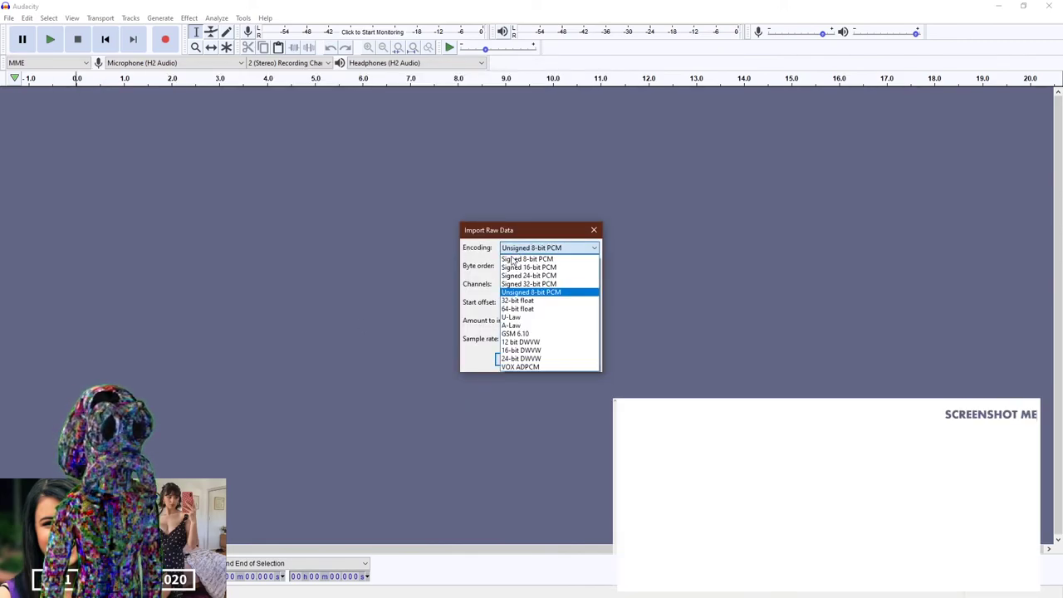
{"action": "left_click", "coordinate": [510, 319]}
{"action": "left_click", "coordinate": [513, 267]}
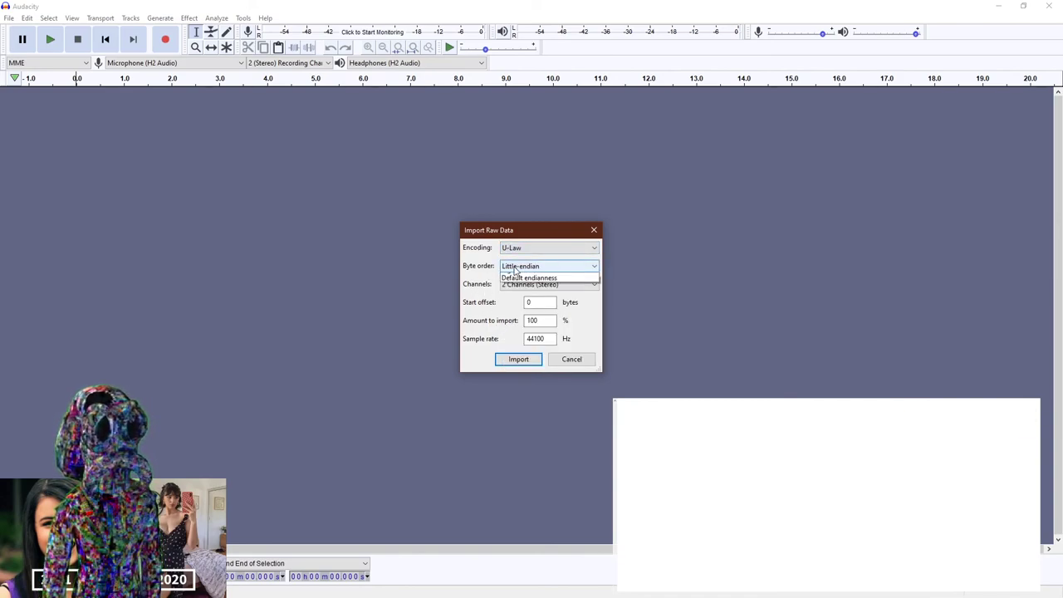
{"action": "left_click", "coordinate": [520, 286]}
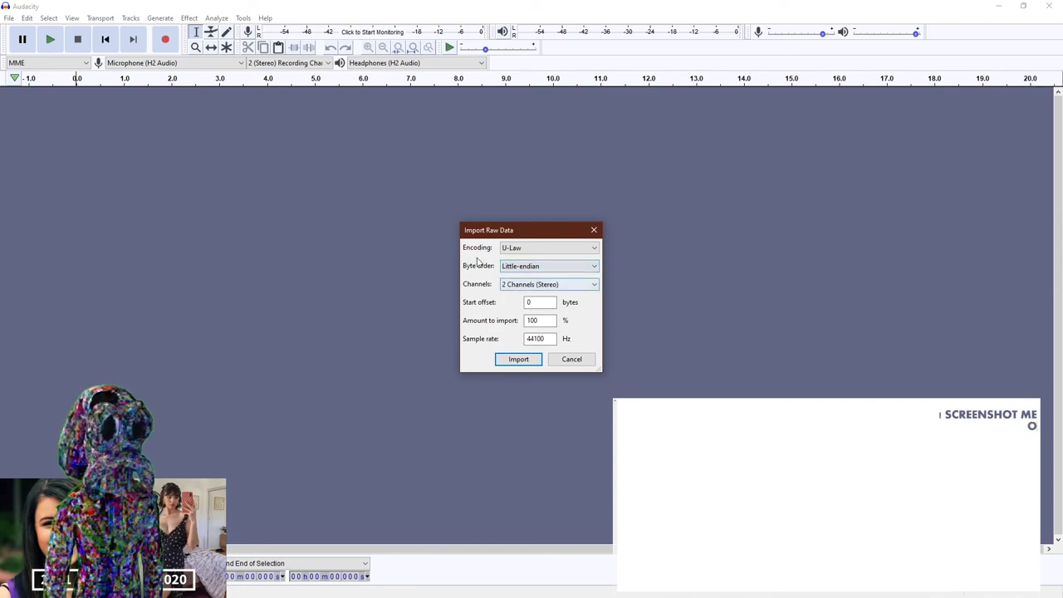
{"action": "left_click", "coordinate": [511, 284]}
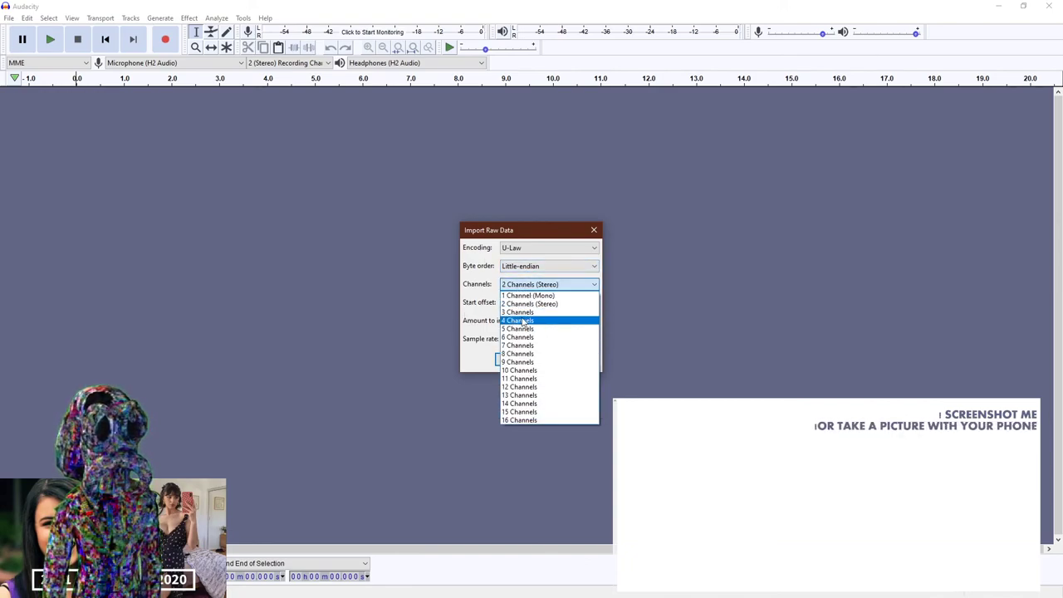
{"action": "left_click", "coordinate": [523, 296]}
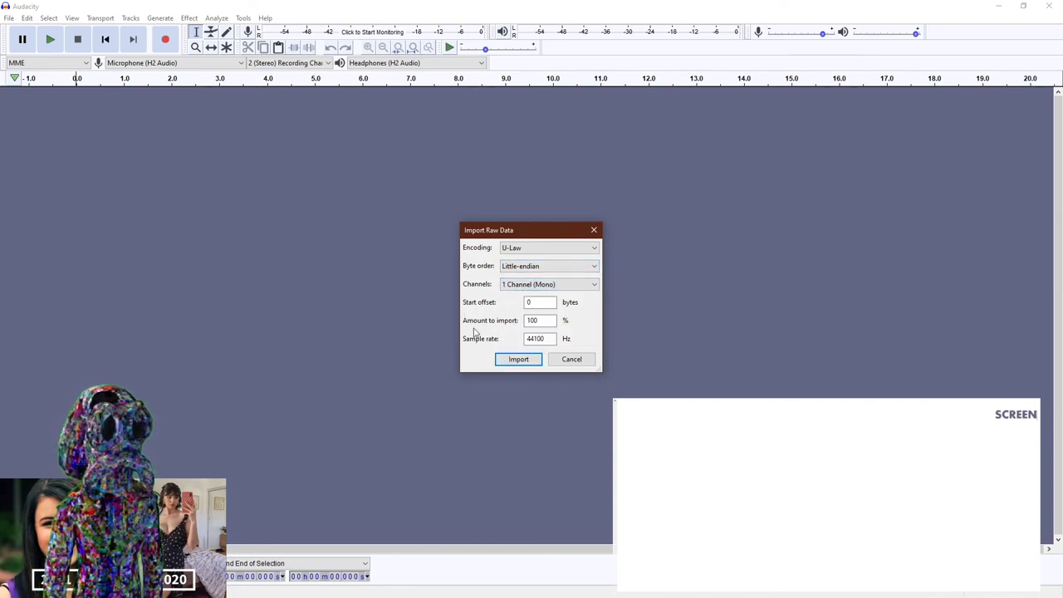
{"action": "left_click", "coordinate": [517, 359]}
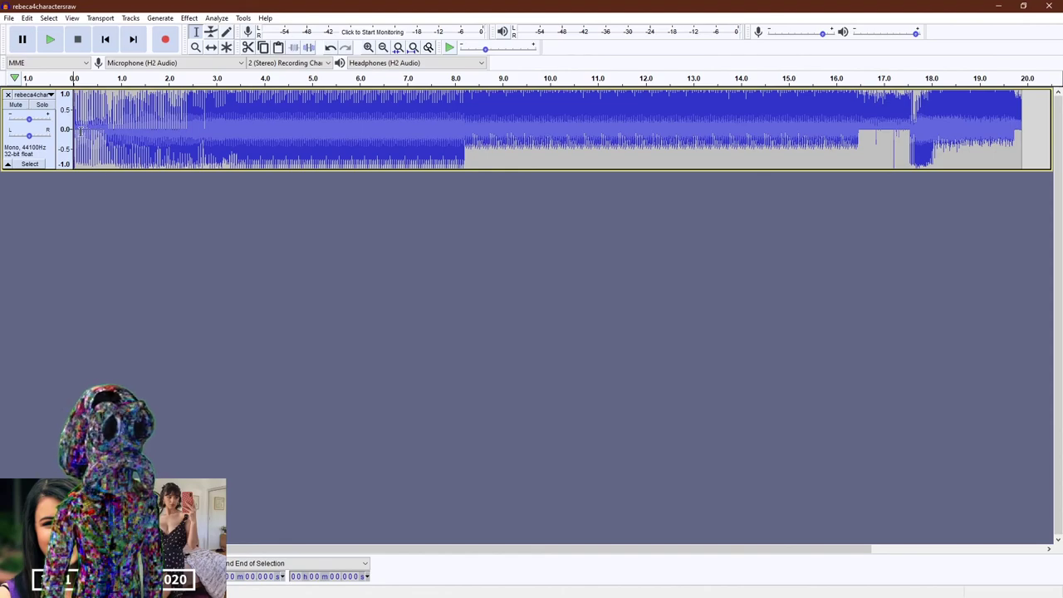
Examine the beginning of the imported waveform and play the track.
{"action": "scroll", "coordinate": [77, 131], "scroll_direction": "up", "scroll_amount": 3}
{"action": "scroll", "coordinate": [73, 132], "scroll_direction": "down", "scroll_amount": 1}
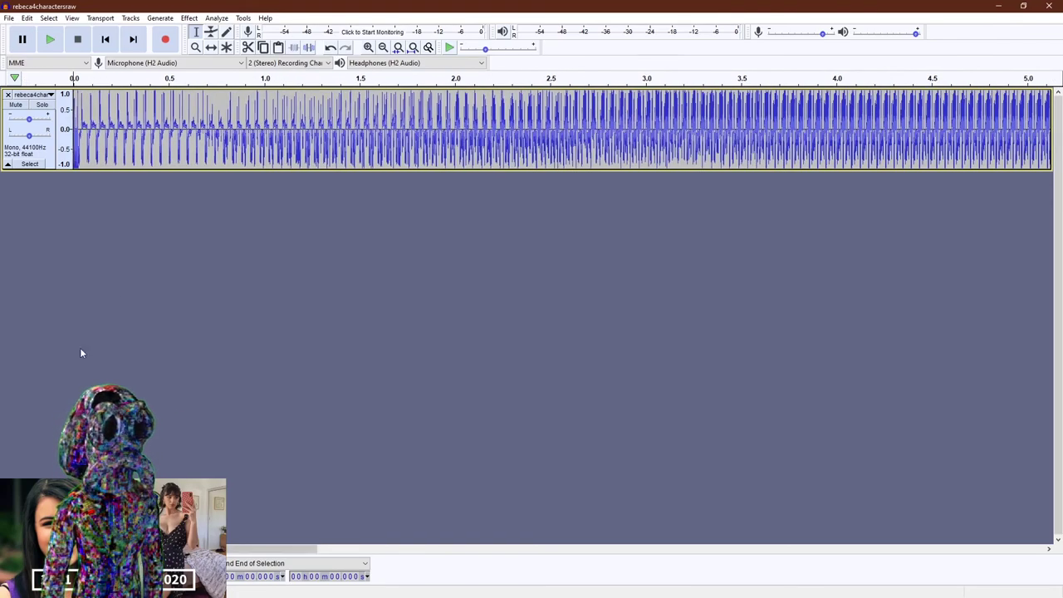
{"action": "left_click_drag", "start_coordinate": [82, 138], "coordinate": [73, 145]}
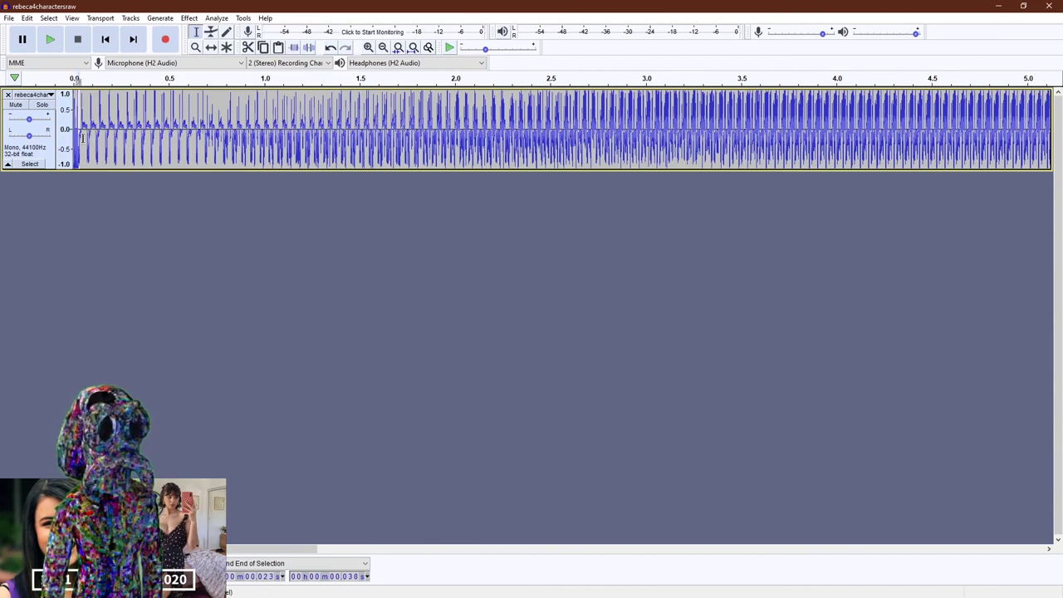
{"action": "left_click", "coordinate": [90, 191]}
{"action": "left_click", "coordinate": [51, 40]}
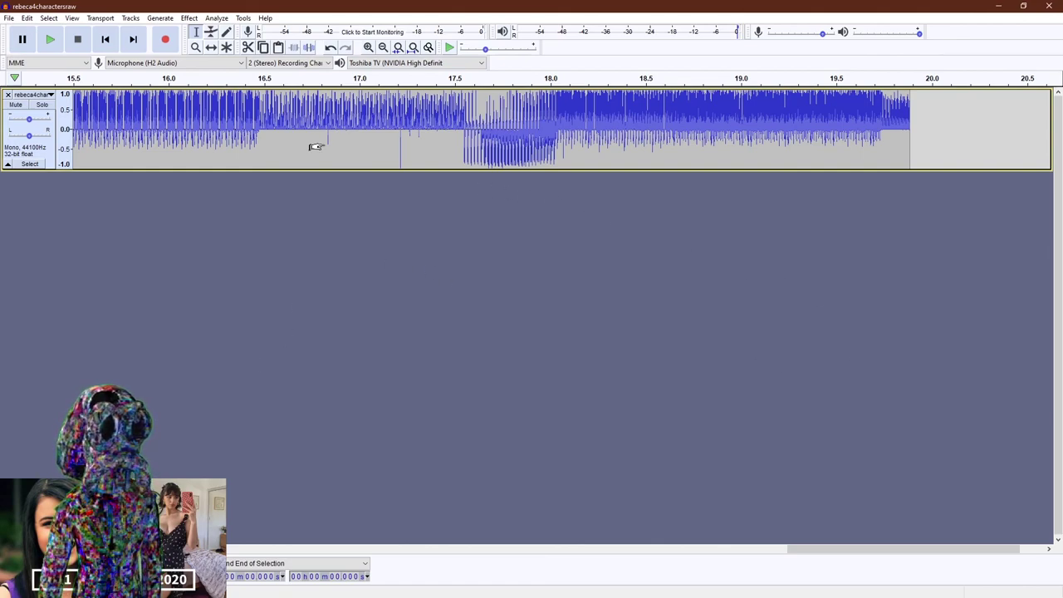
Select a stretch in the middle of the track from about 7.1 to 9.7 seconds.
{"action": "scroll", "coordinate": [320, 143], "scroll_direction": "down", "scroll_amount": 2}
{"action": "scroll", "coordinate": [320, 143], "scroll_direction": "up", "scroll_amount": 4}
{"action": "scroll", "coordinate": [320, 142], "scroll_direction": "down", "scroll_amount": 4}
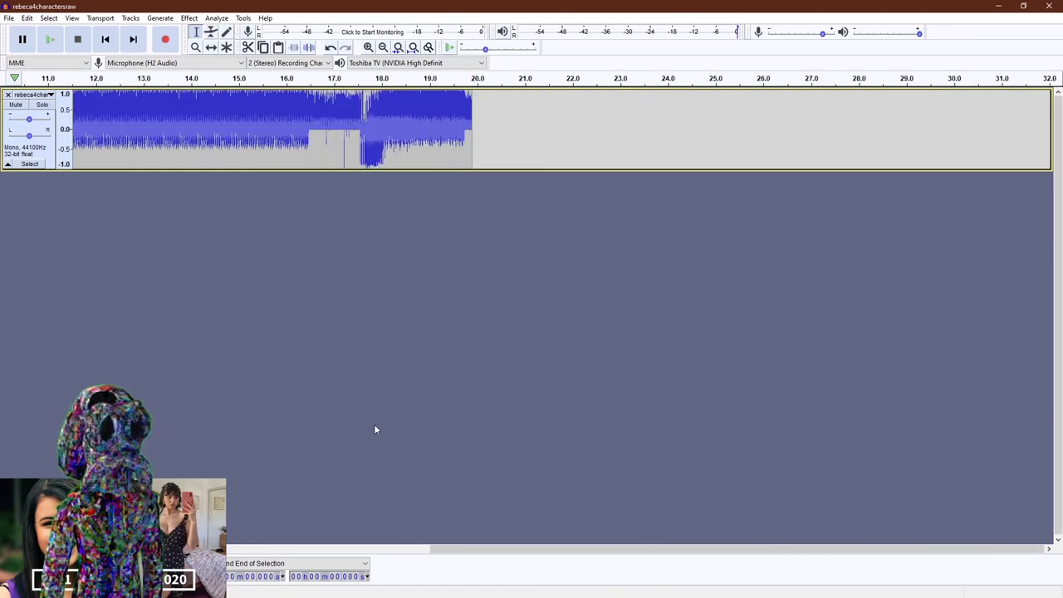
{"action": "left_click_drag", "start_coordinate": [455, 550], "coordinate": [251, 552]}
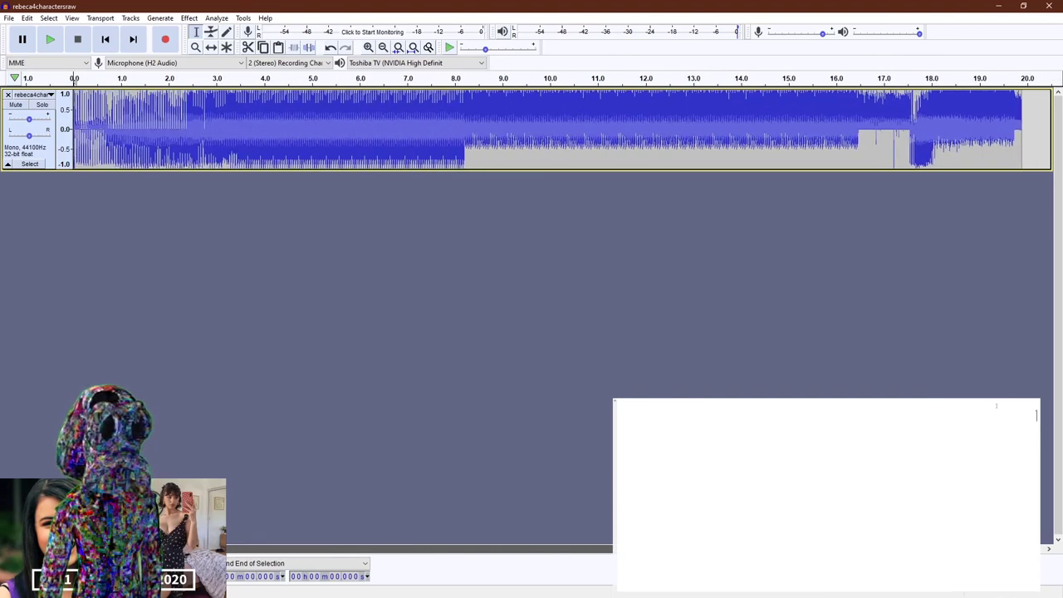
{"action": "scroll", "coordinate": [266, 107], "scroll_direction": "down", "scroll_amount": 1}
{"action": "scroll", "coordinate": [267, 112], "scroll_direction": "up", "scroll_amount": 1}
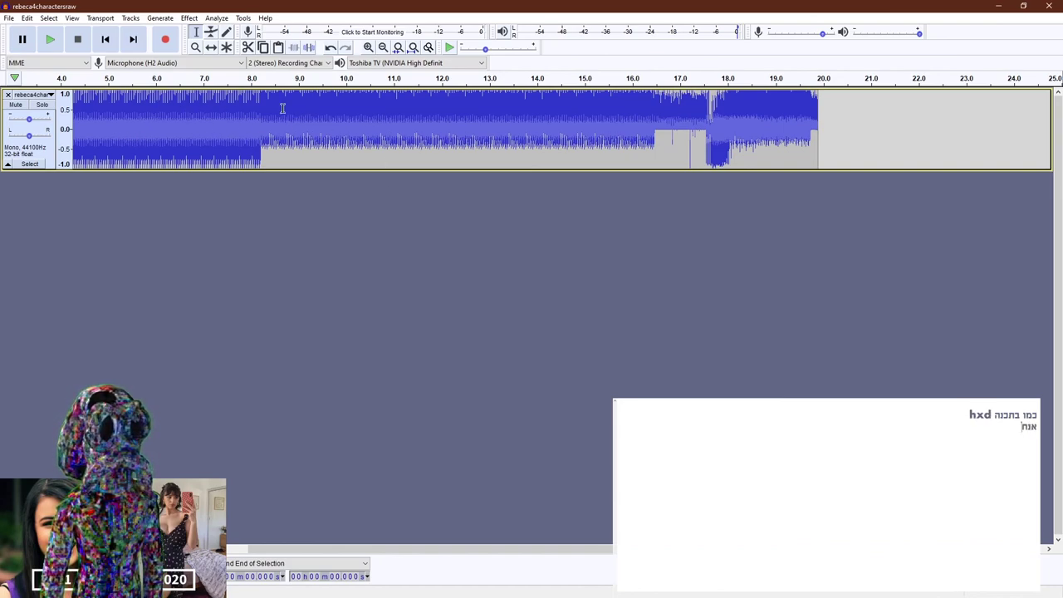
{"action": "left_click_drag", "start_coordinate": [397, 551], "coordinate": [250, 554]}
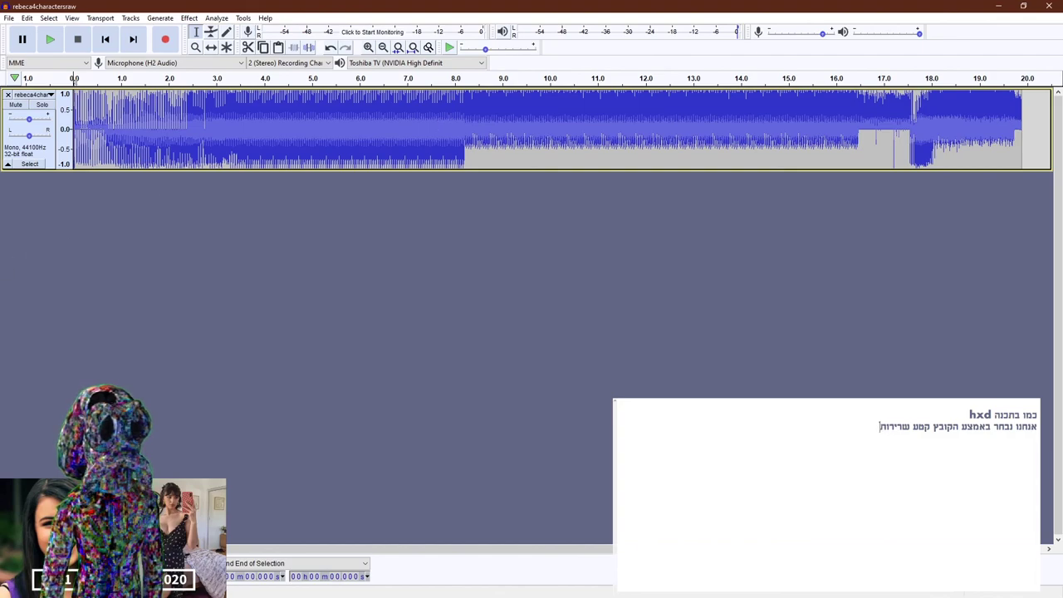
{"action": "left_click", "coordinate": [424, 130]}
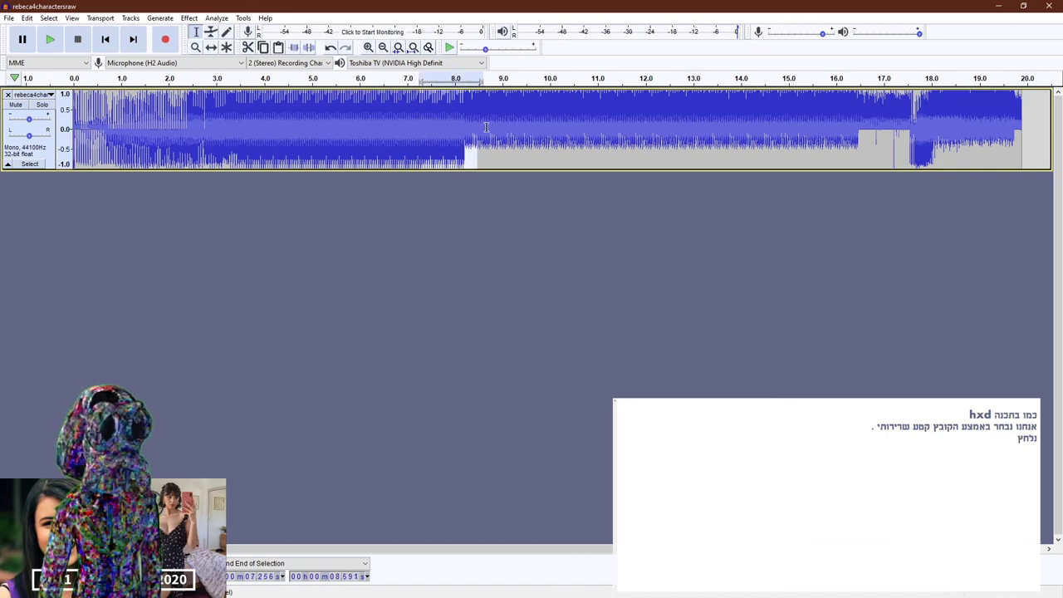
{"action": "left_click_drag", "start_coordinate": [413, 126], "coordinate": [534, 118]}
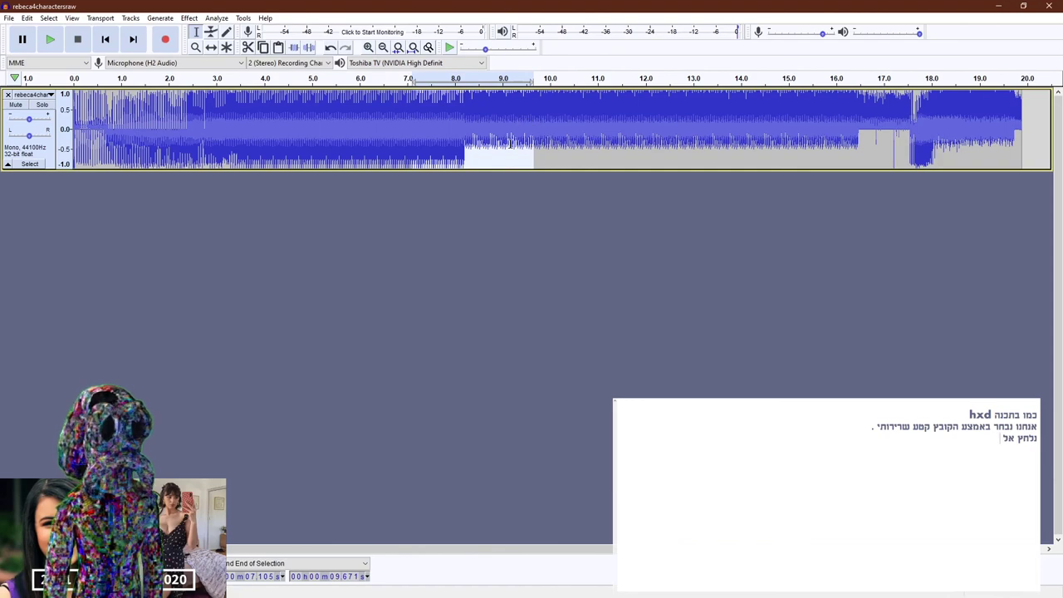
Apply the Wahwah effect with an LFO frequency of 0.5 Hz to the selected stretch and play it back.
{"action": "left_click", "coordinate": [189, 20]}
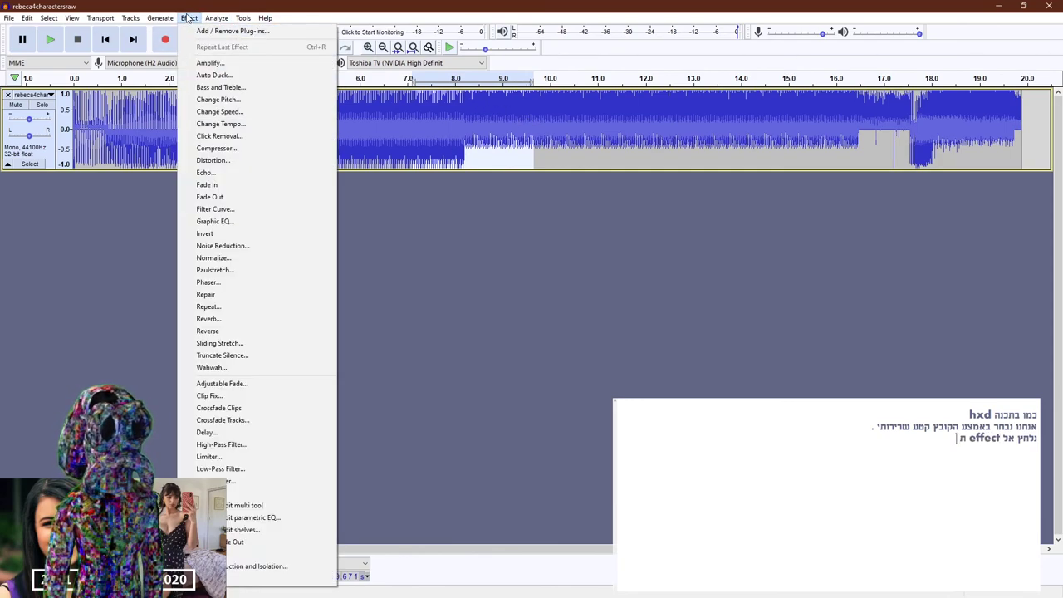
{"action": "left_click", "coordinate": [211, 368]}
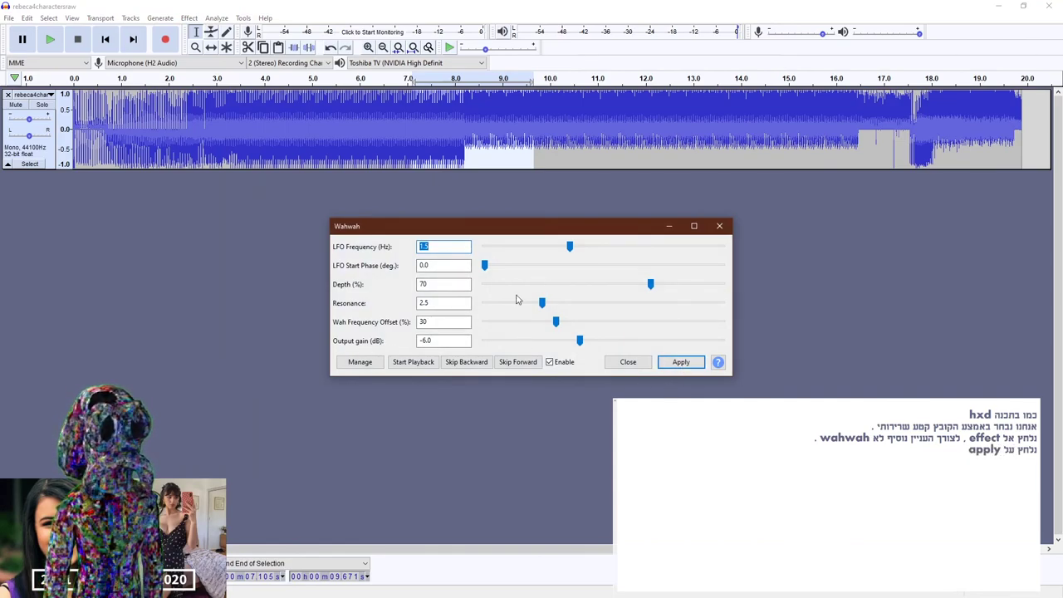
{"action": "left_click_drag", "start_coordinate": [570, 247], "coordinate": [509, 247]}
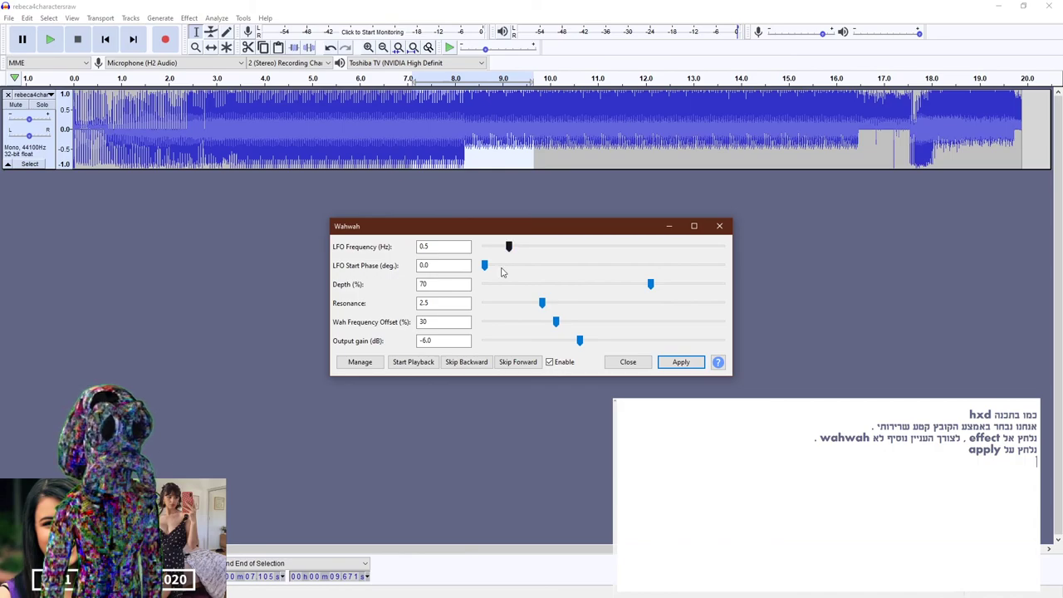
{"action": "left_click", "coordinate": [678, 363]}
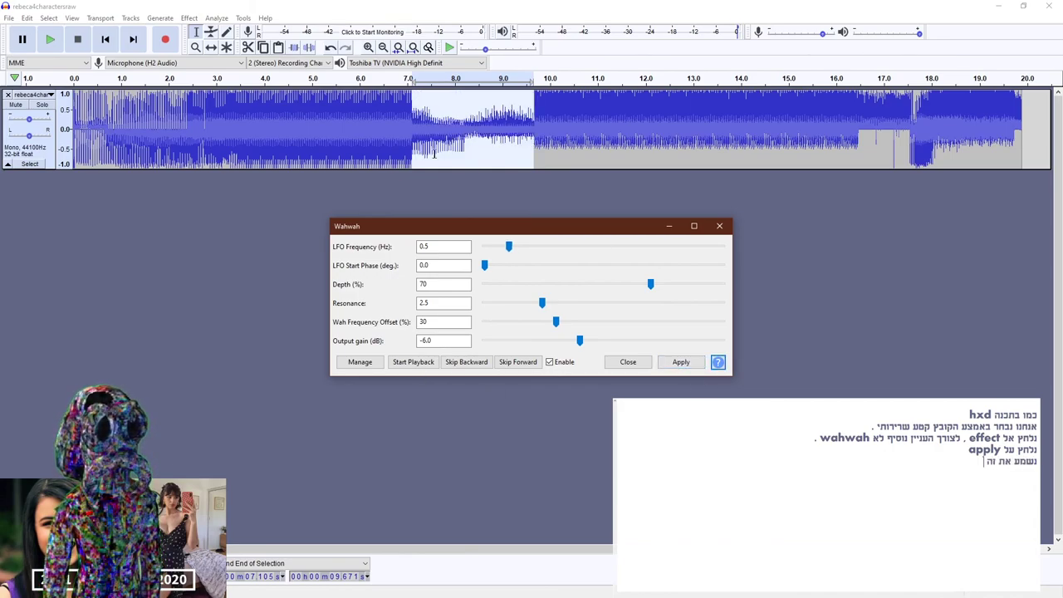
{"action": "left_click", "coordinate": [720, 226]}
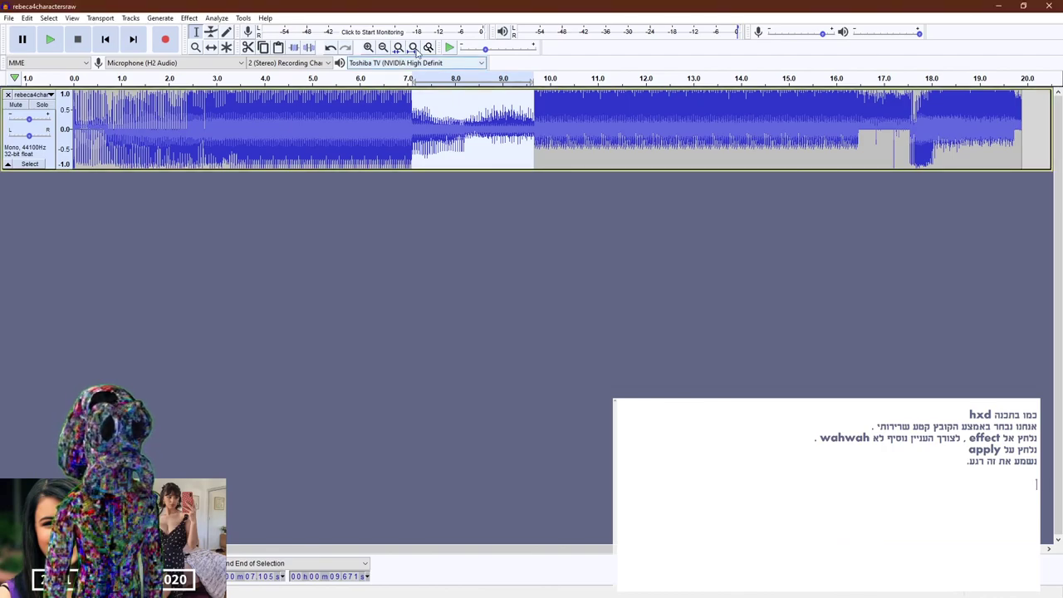
{"action": "left_click", "coordinate": [49, 39]}
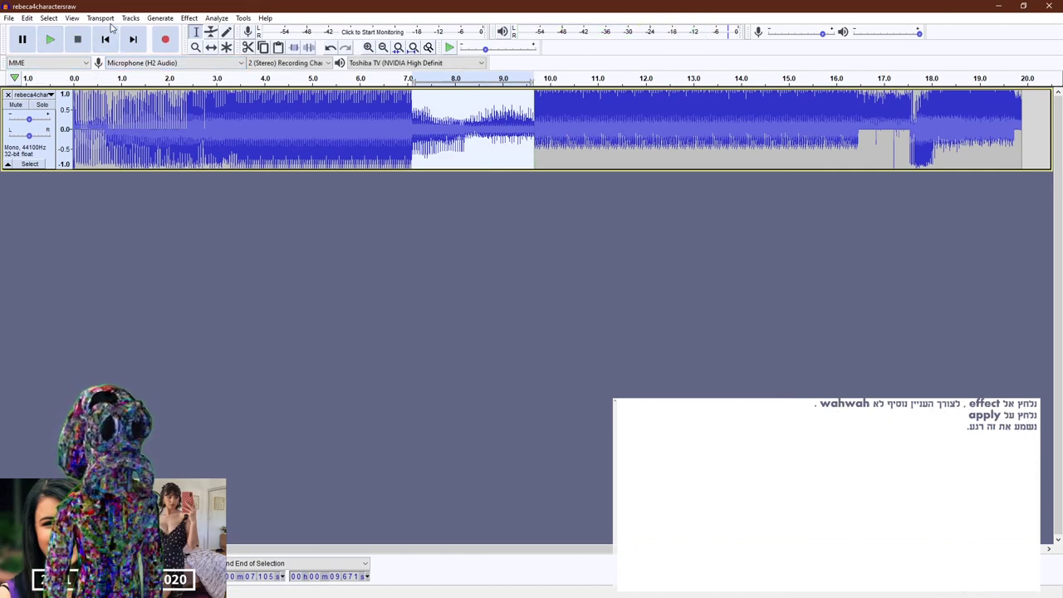
Start an audio export of the whole track and choose the glitch folder on the desktop as destination.
{"action": "left_click", "coordinate": [8, 19]}
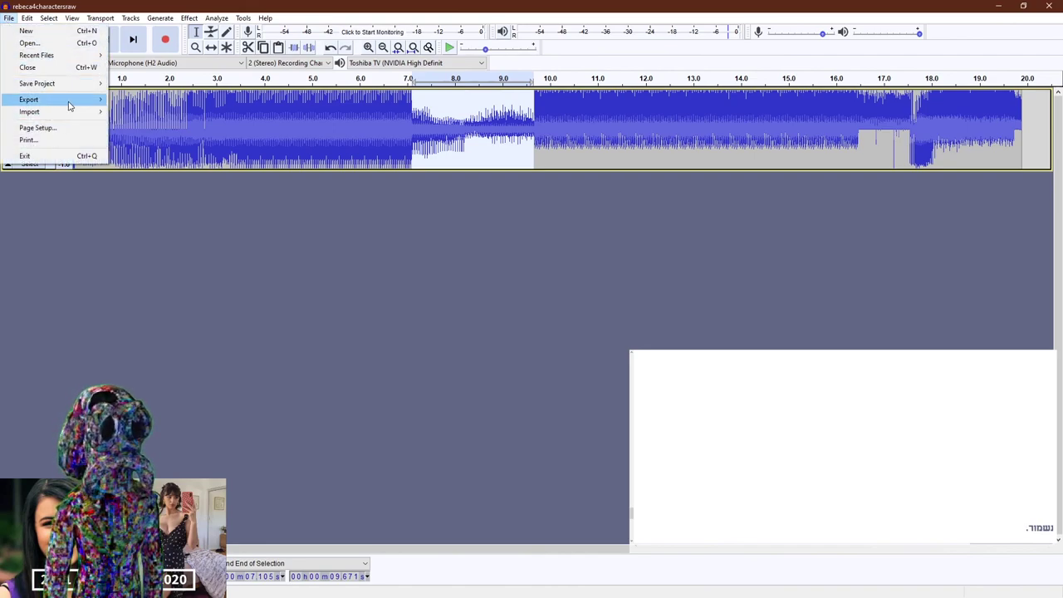
{"action": "mouse_move", "coordinate": [69, 105]}
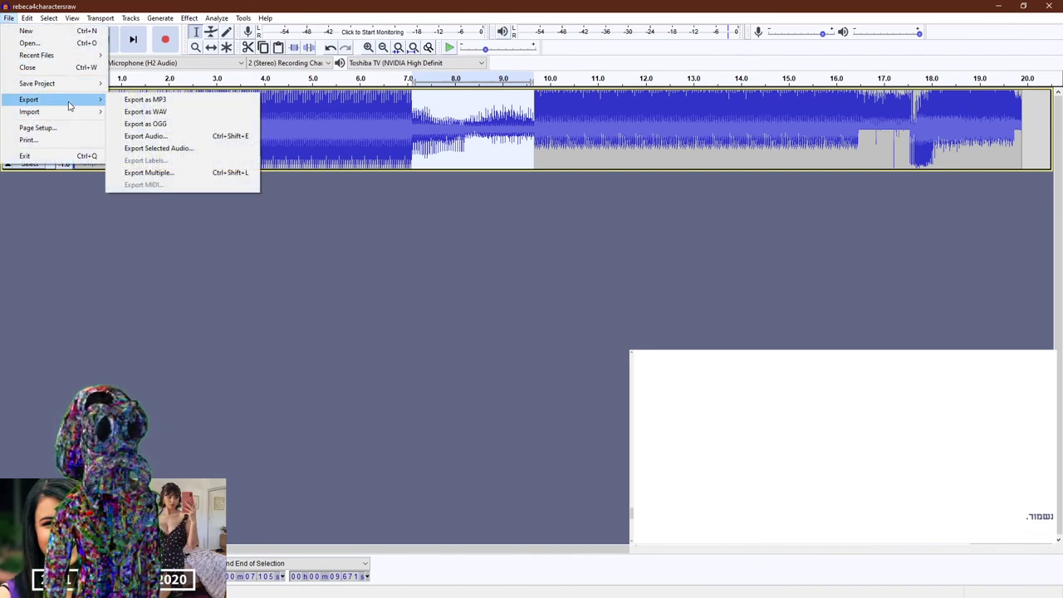
{"action": "left_click", "coordinate": [178, 136]}
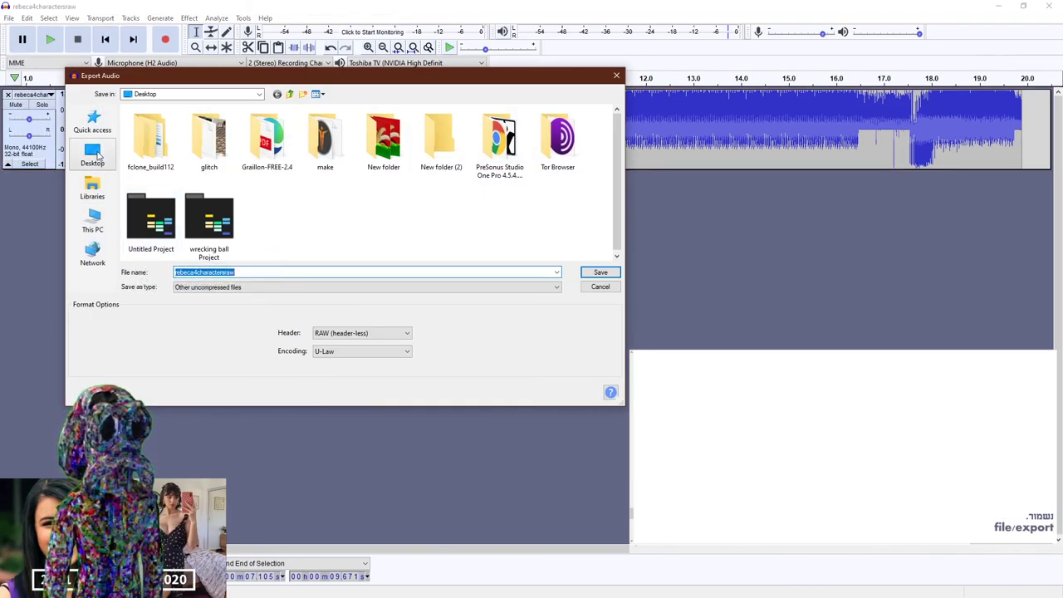
{"action": "left_click", "coordinate": [95, 156]}
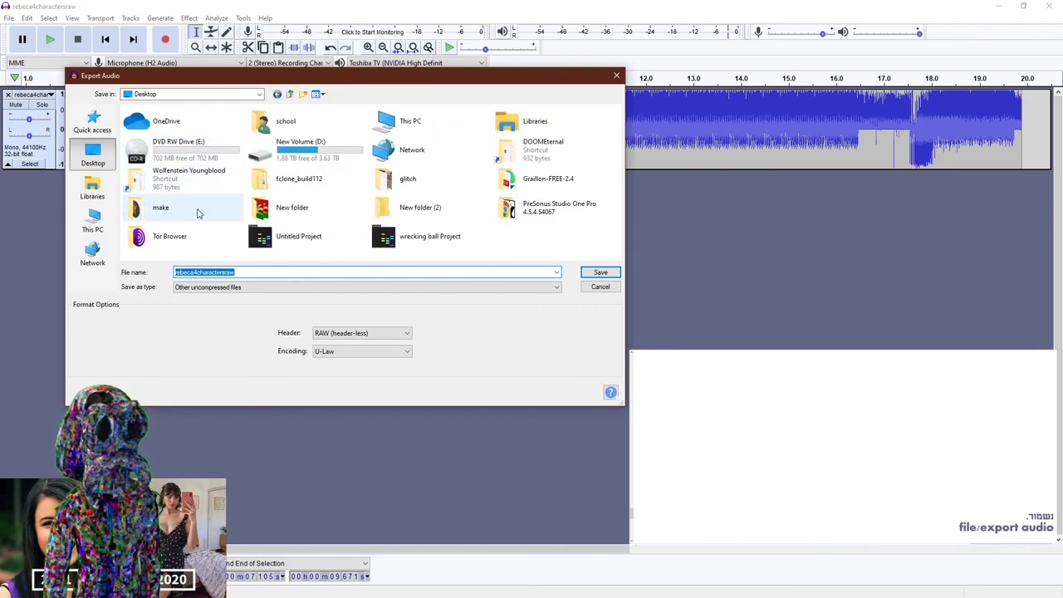
{"action": "double_click", "coordinate": [413, 184]}
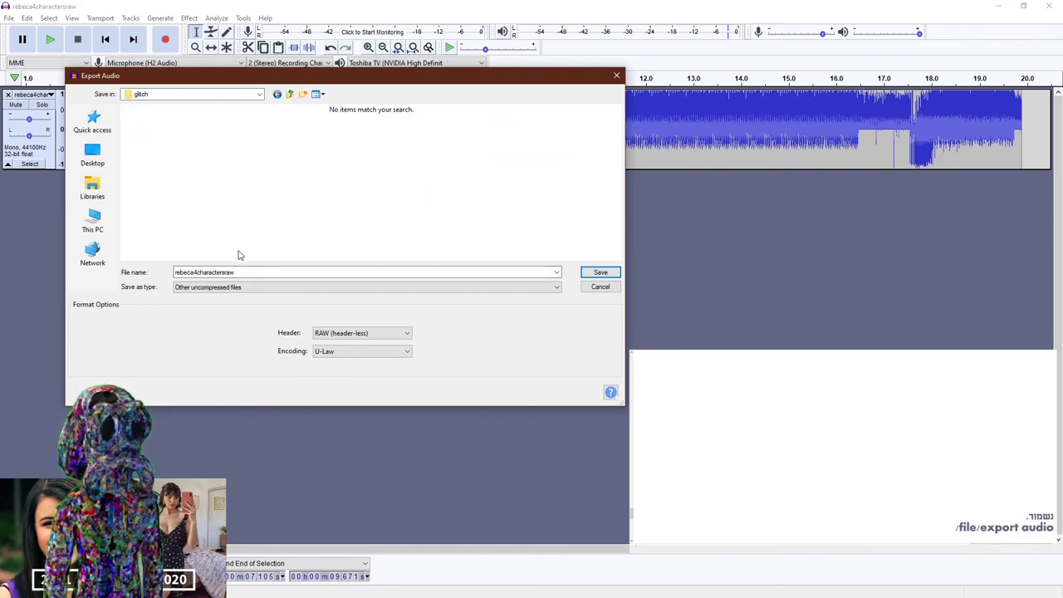
Set the export type to Other uncompressed files with U-Law encoding.
{"action": "left_click", "coordinate": [190, 288]}
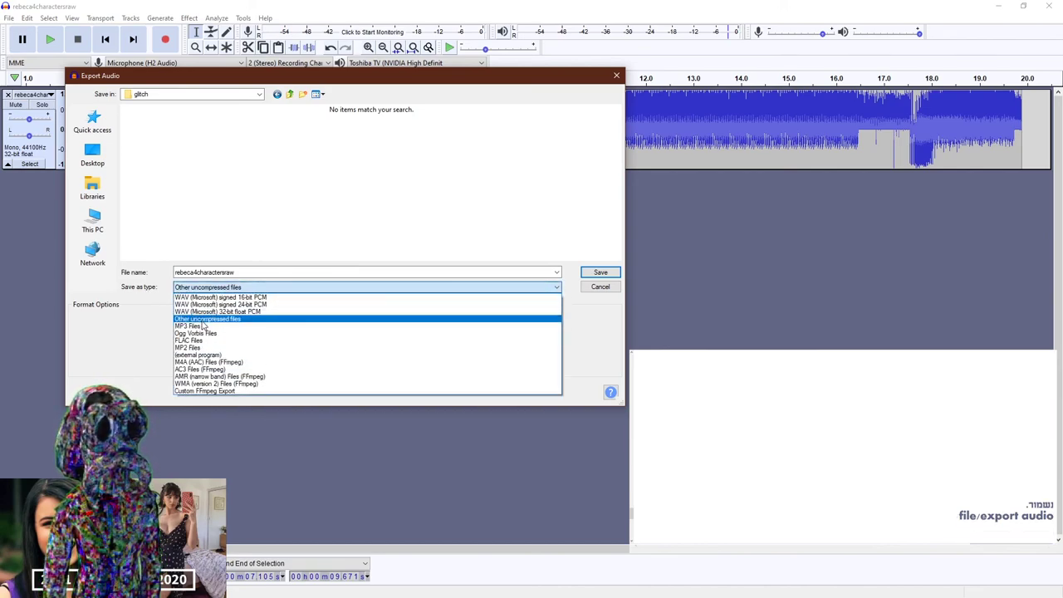
{"action": "left_click", "coordinate": [202, 321]}
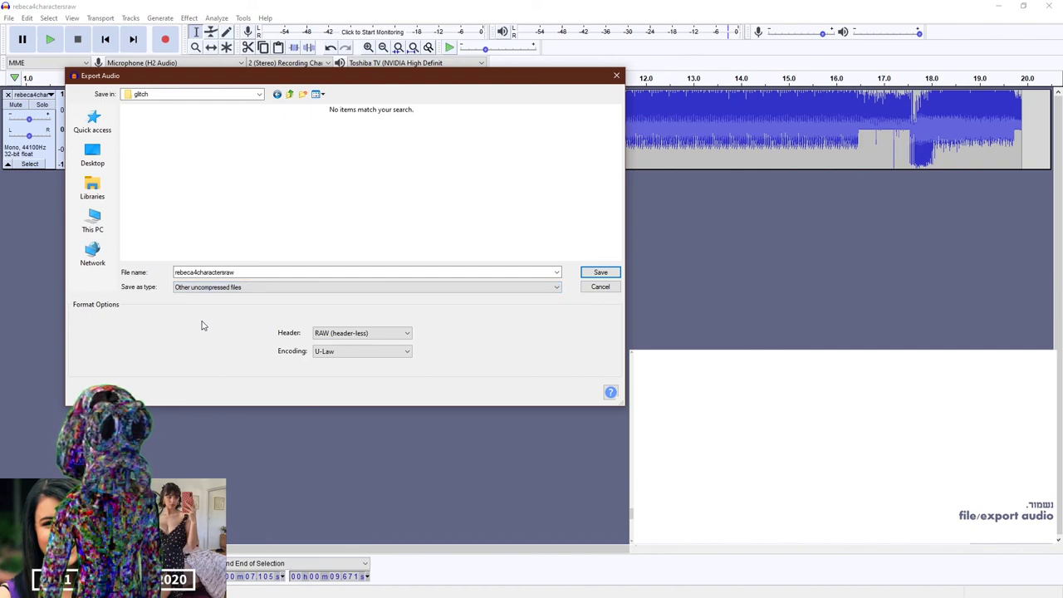
{"action": "left_click", "coordinate": [356, 351]}
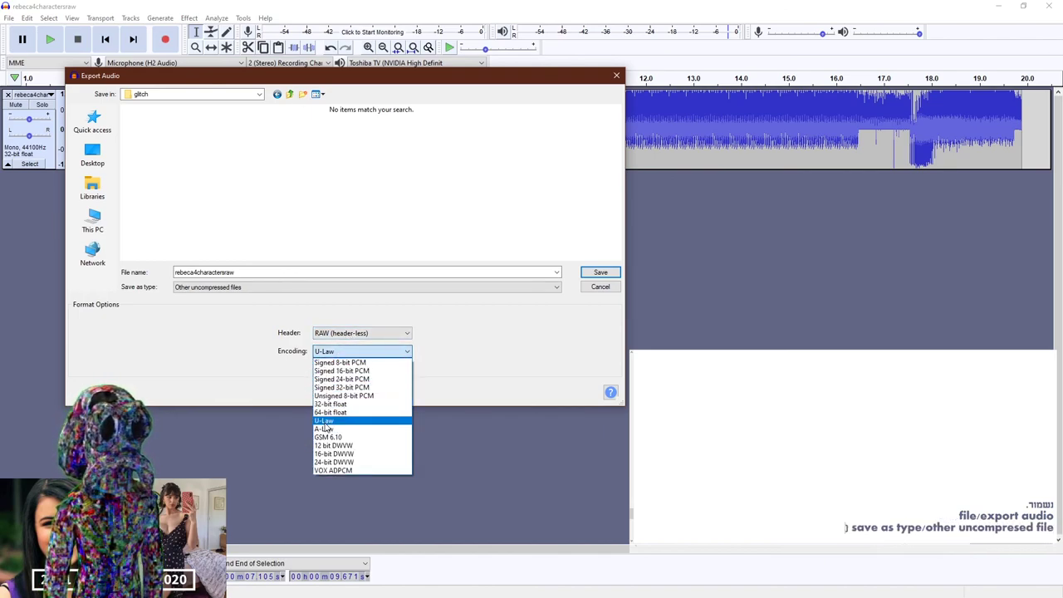
{"action": "left_click", "coordinate": [324, 421]}
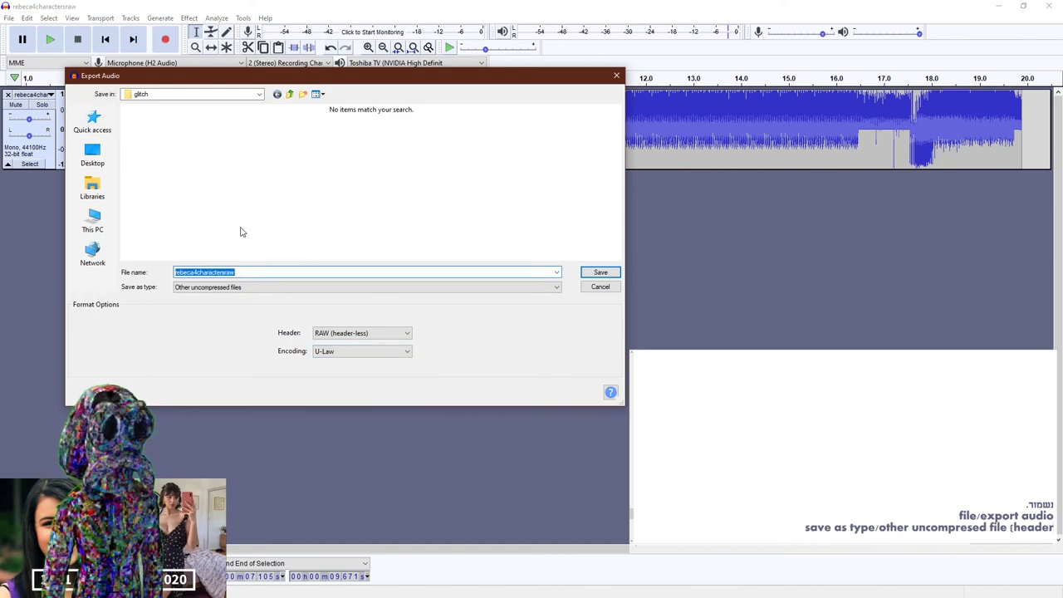
Export the track as rebeca4charactersrawaudioglitch.tiff, accepting the nonstandard extension and leaving the metadata tags empty.
{"action": "left_click", "coordinate": [246, 272]}
{"action": "type", "text": "aud"}
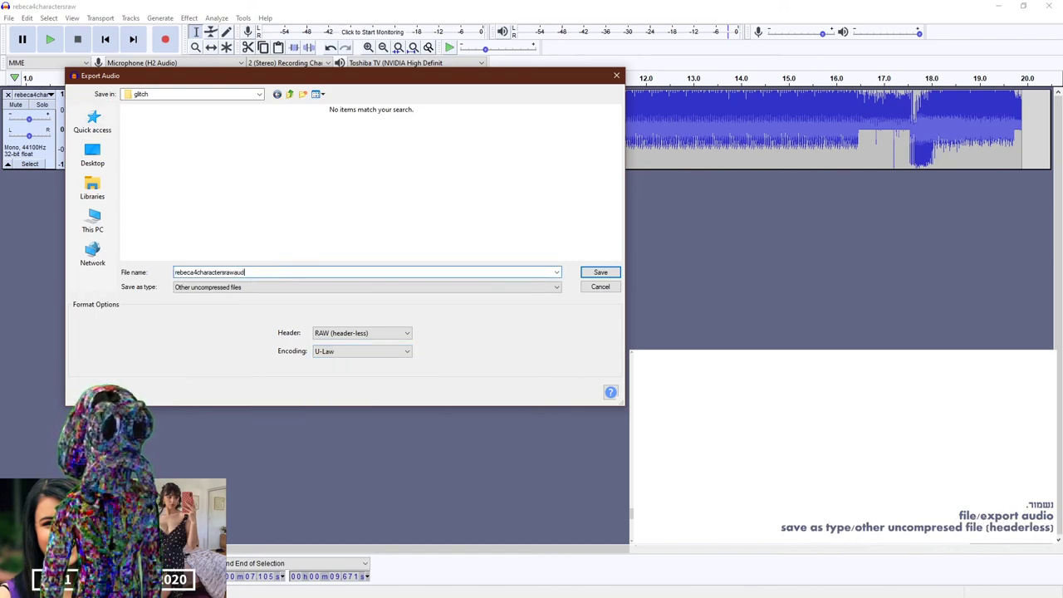
{"action": "type", "text": "ioglitch.tiff"}
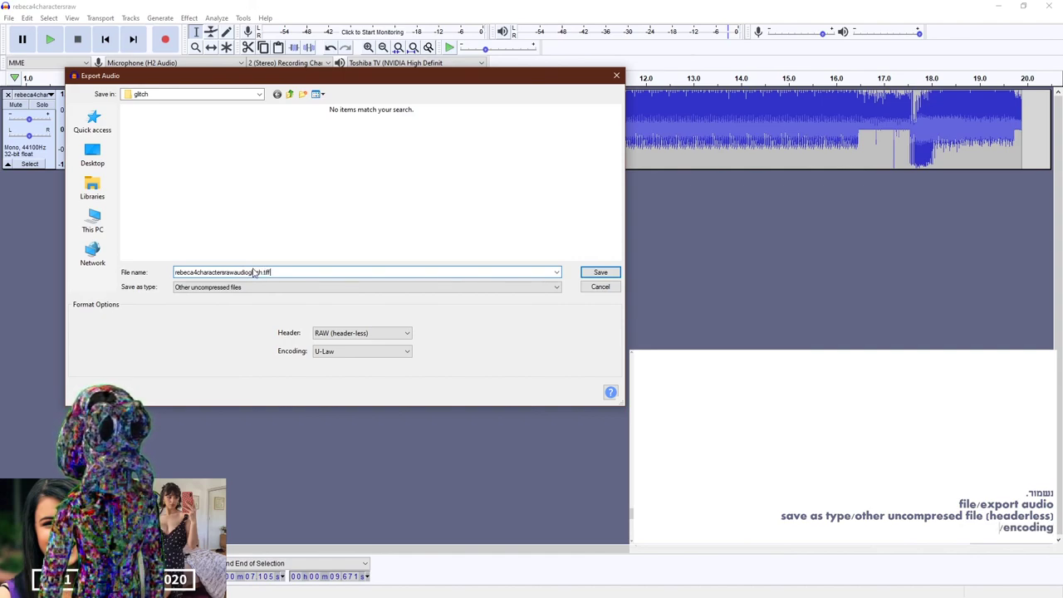
{"action": "left_click", "coordinate": [599, 274]}
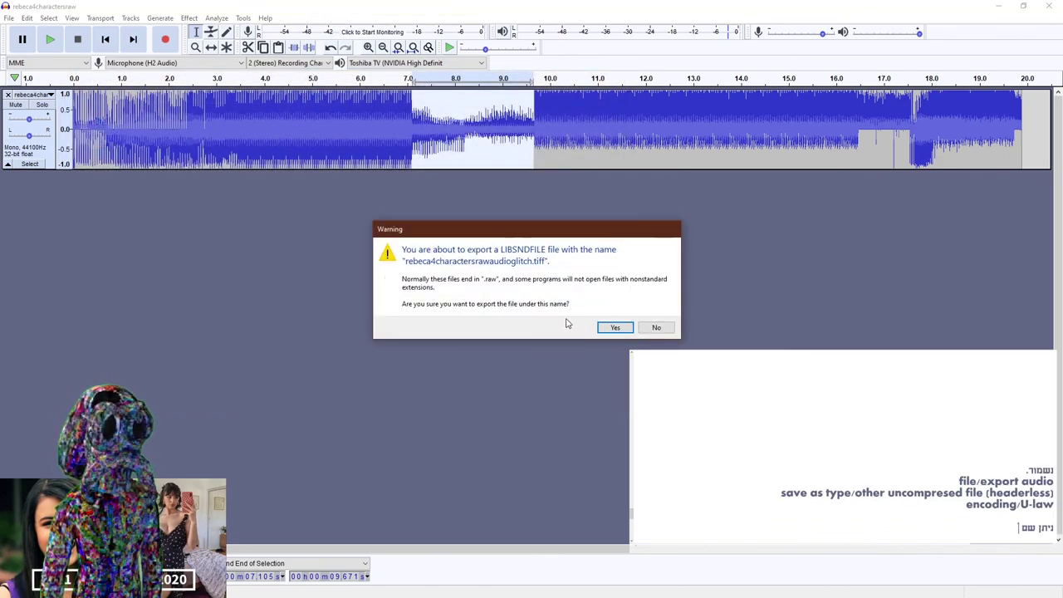
{"action": "left_click", "coordinate": [611, 329]}
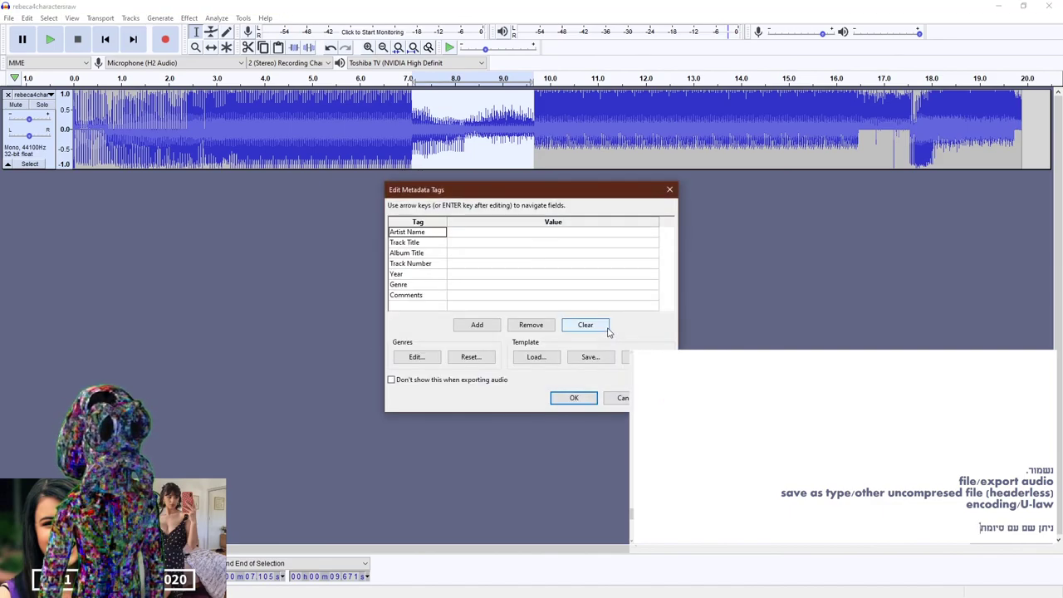
{"action": "left_click", "coordinate": [574, 397]}
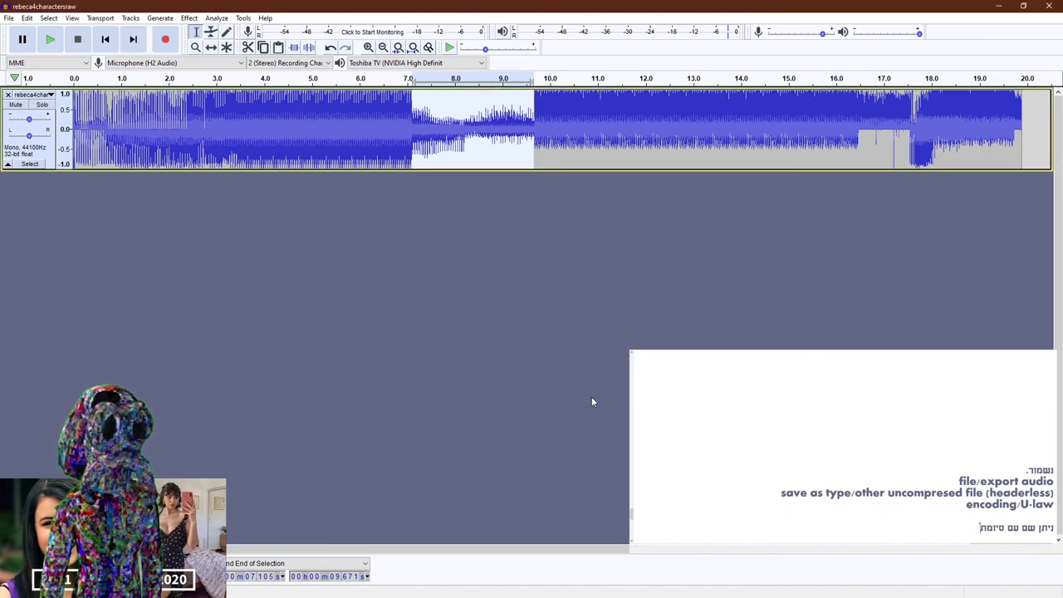
{"action": "type", "text": "."}
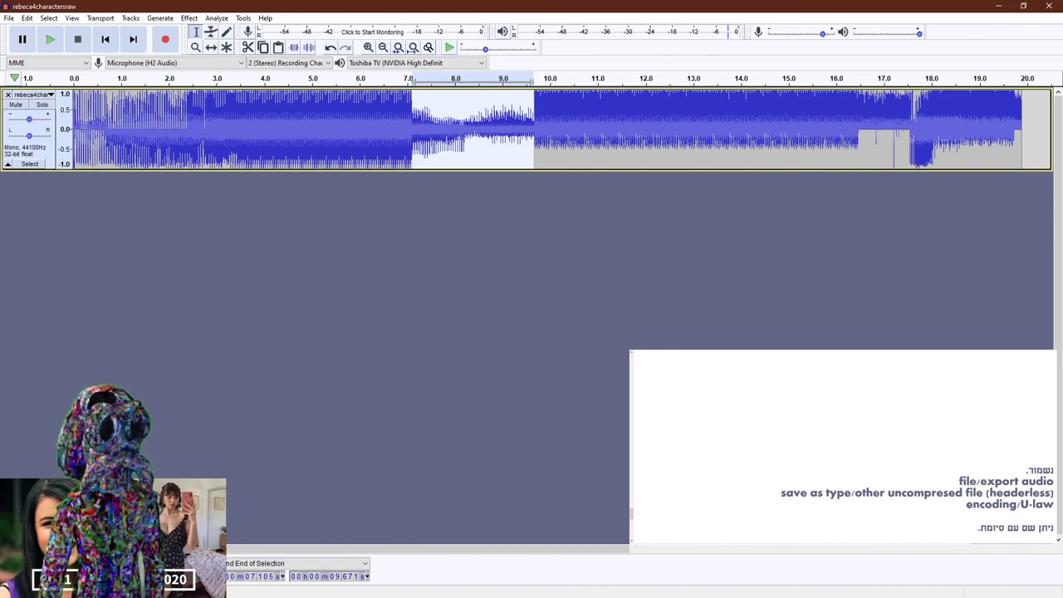
{"action": "key", "text": "Return"}
{"action": "key", "text": "Return"}
{"action": "key", "text": "Return"}
{"action": "key", "text": "Return"}
Open rebeca4charactersrawaudioglitch from the glitch folder in the image viewer and examine the whole glitched picture.
{"action": "left_click", "coordinate": [759, 249]}
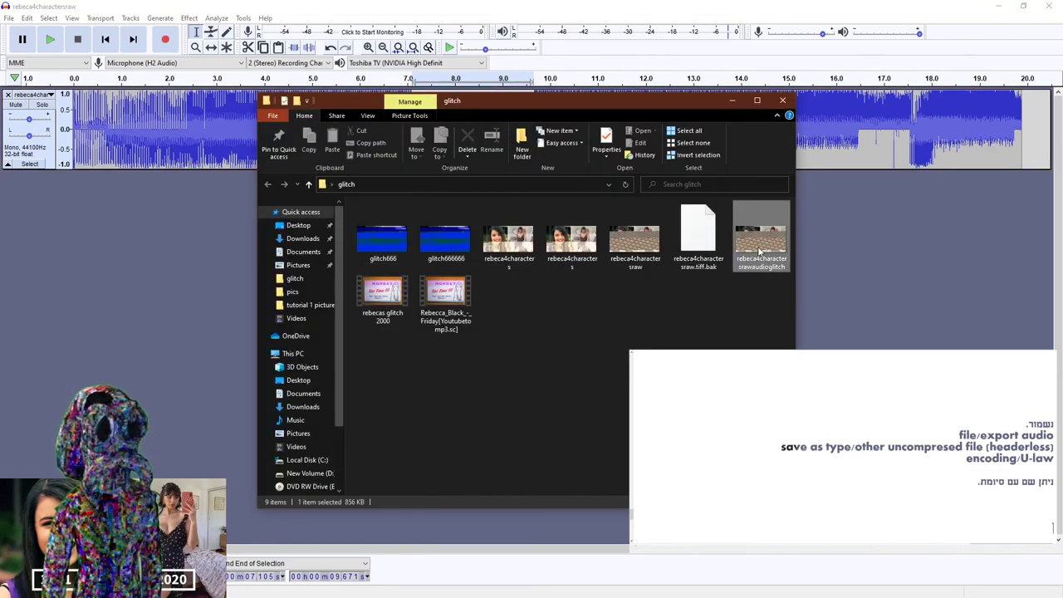
{"action": "type", "text": "כן כן כן"}
{"action": "double_click", "coordinate": [752, 242]}
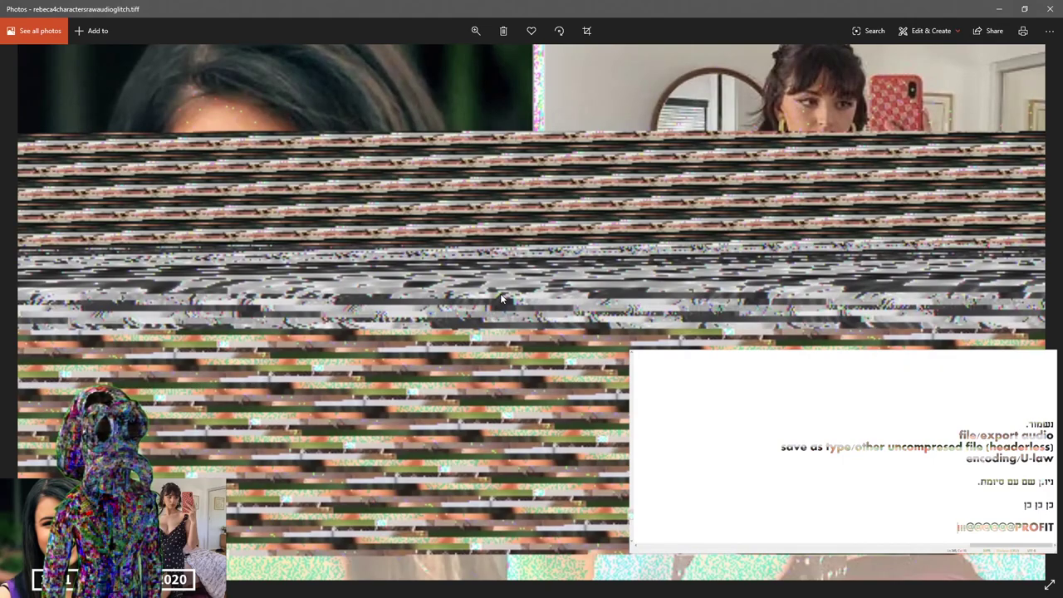
{"action": "scroll", "coordinate": [498, 307], "scroll_direction": "down", "scroll_amount": 3}
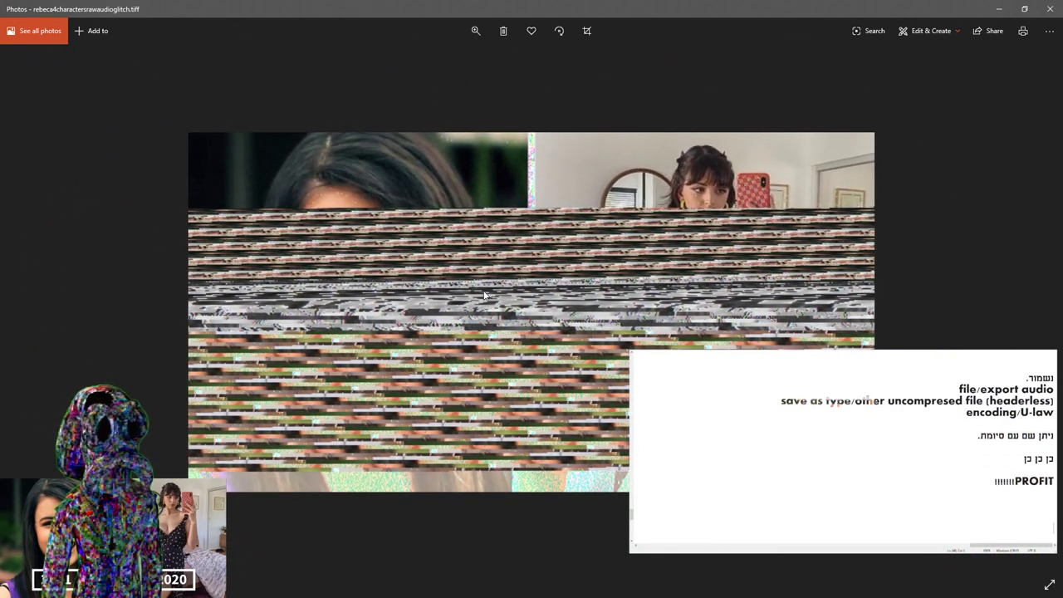
Shrink the viewer window and open rebeca4charactersraw from the glitch folder to compare both images side by side.
{"action": "double_click", "coordinate": [436, 7]}
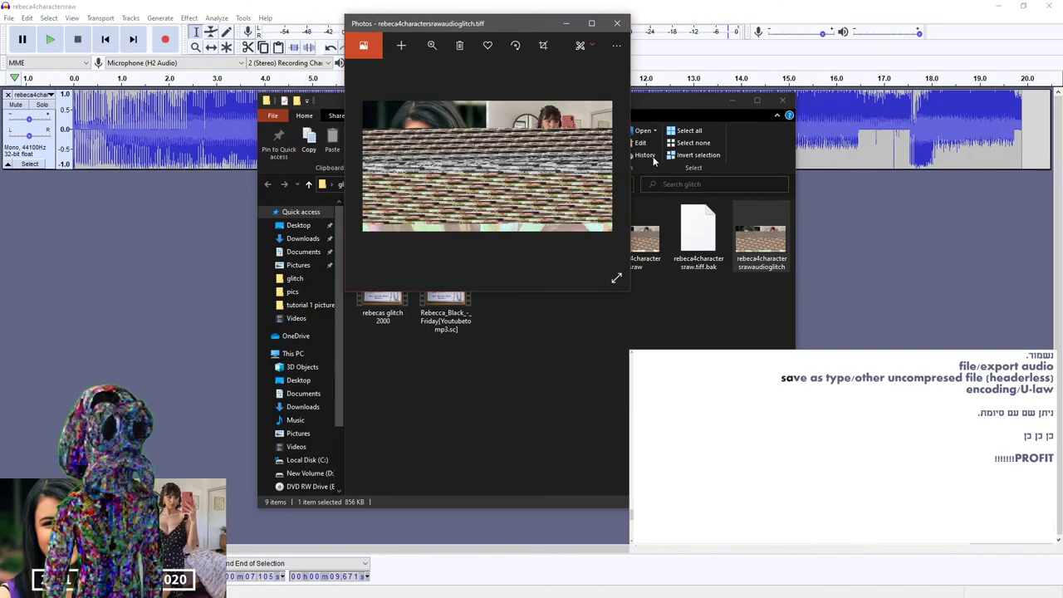
{"action": "double_click", "coordinate": [645, 241]}
{"action": "key", "text": "super+Left"}
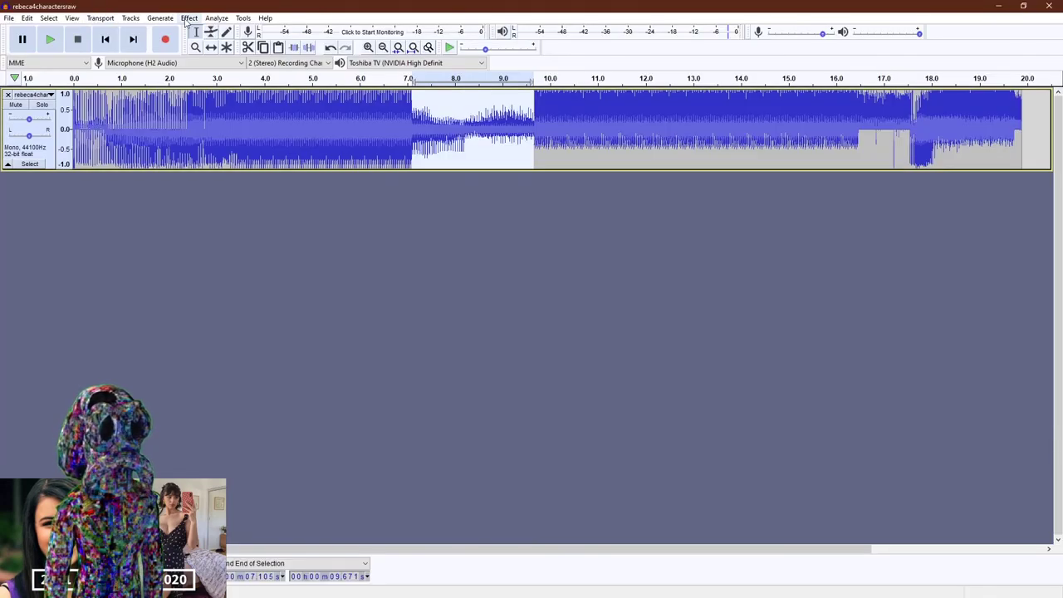
Back in Audacity, select the track from about 10.1 to 15.9 seconds and apply the Invert effect.
{"action": "left_click", "coordinate": [190, 18]}
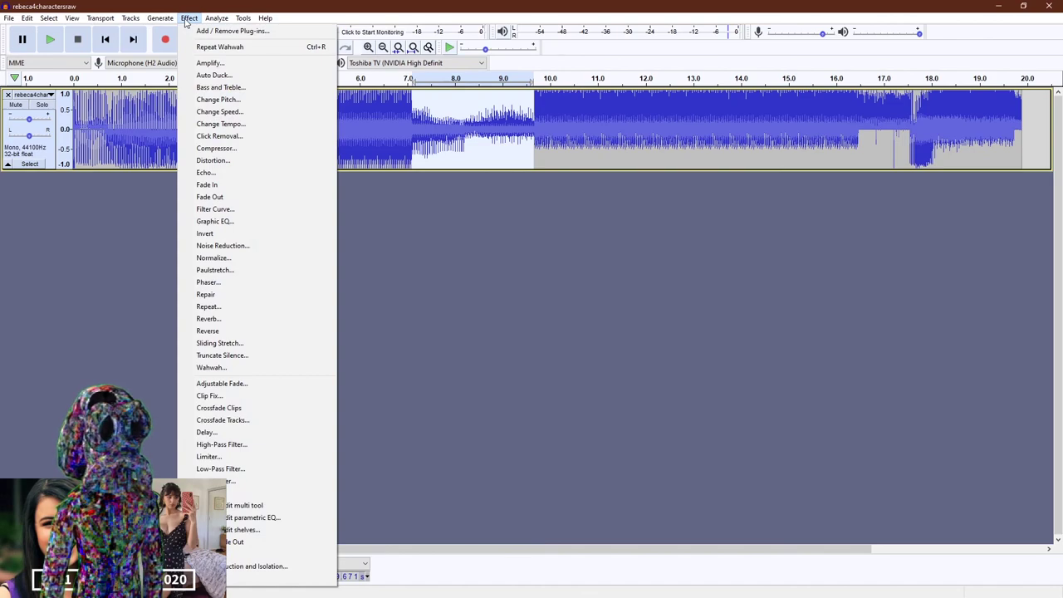
{"action": "left_click", "coordinate": [665, 248]}
{"action": "left_click_drag", "start_coordinate": [555, 139], "coordinate": [832, 133]}
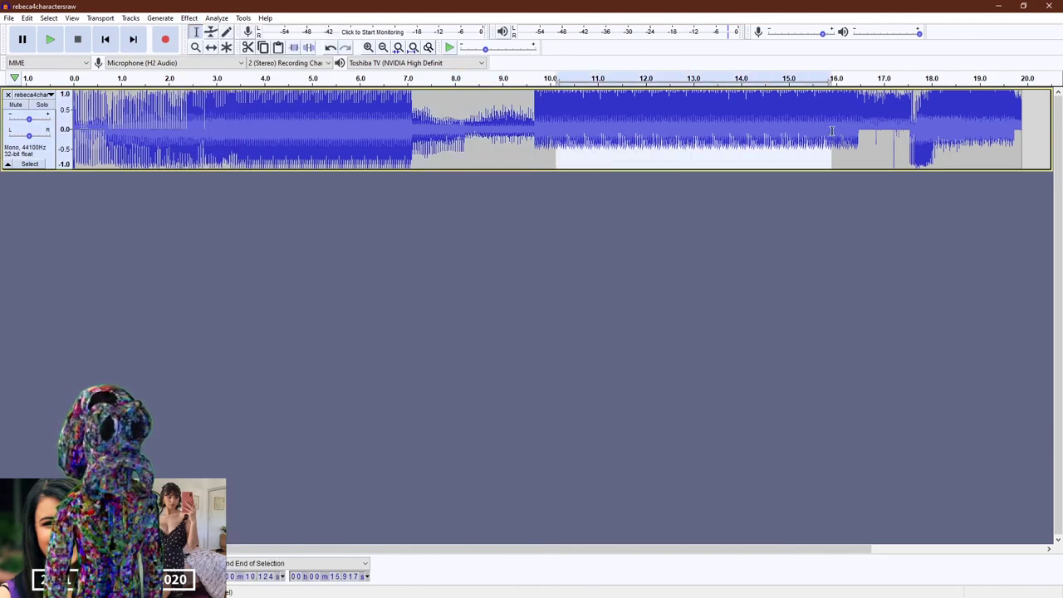
{"action": "left_click", "coordinate": [189, 18]}
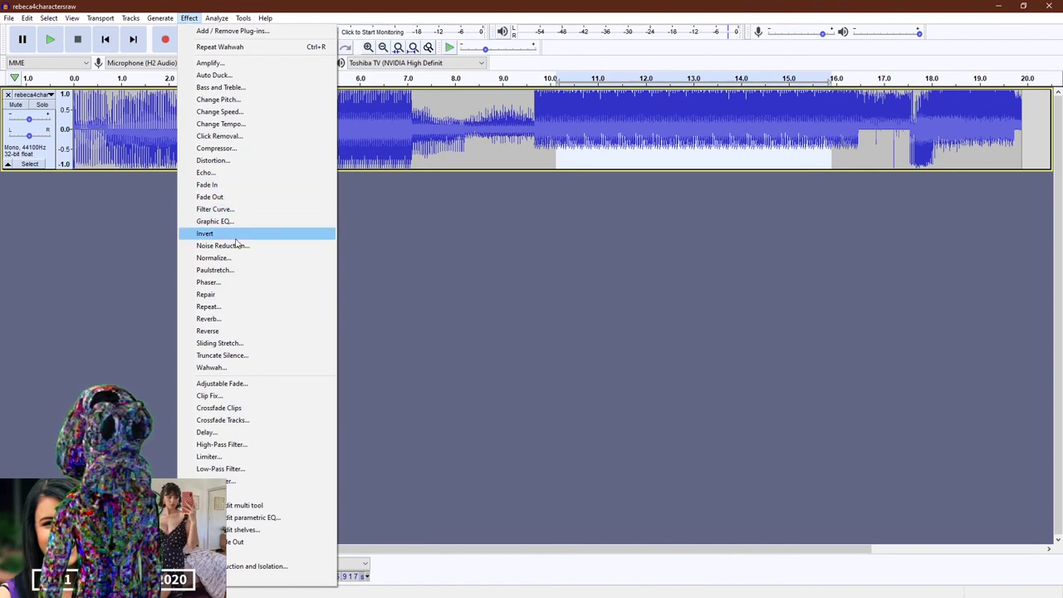
{"action": "left_click", "coordinate": [236, 238]}
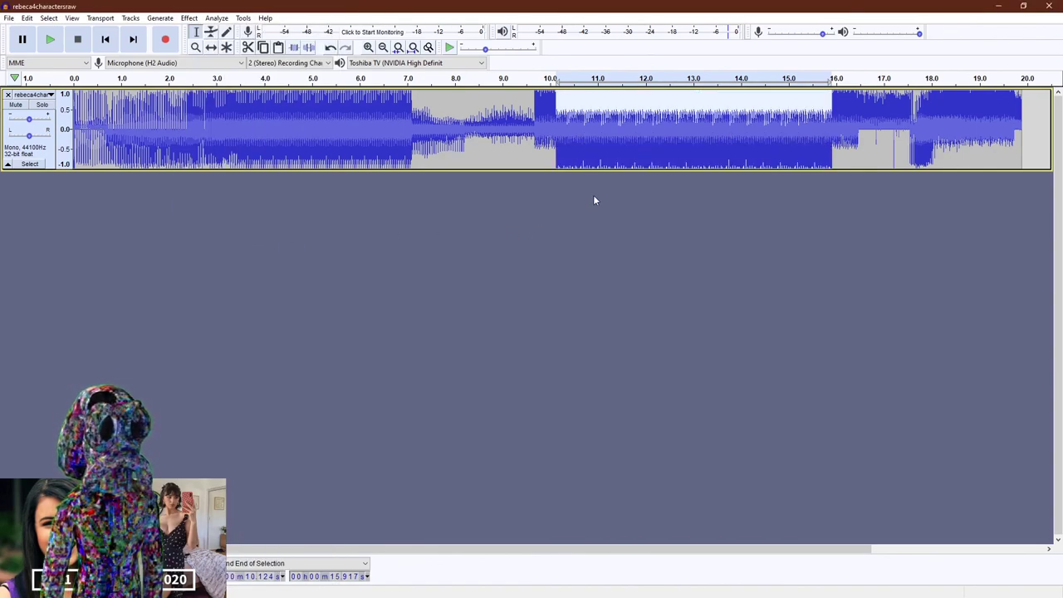
Export the track to the glitch folder as headerless U-Law raw data named rebeca4charactersrawinvert.tiff, accepting the nonstandard extension.
{"action": "left_click", "coordinate": [8, 18]}
{"action": "mouse_move", "coordinate": [54, 98]}
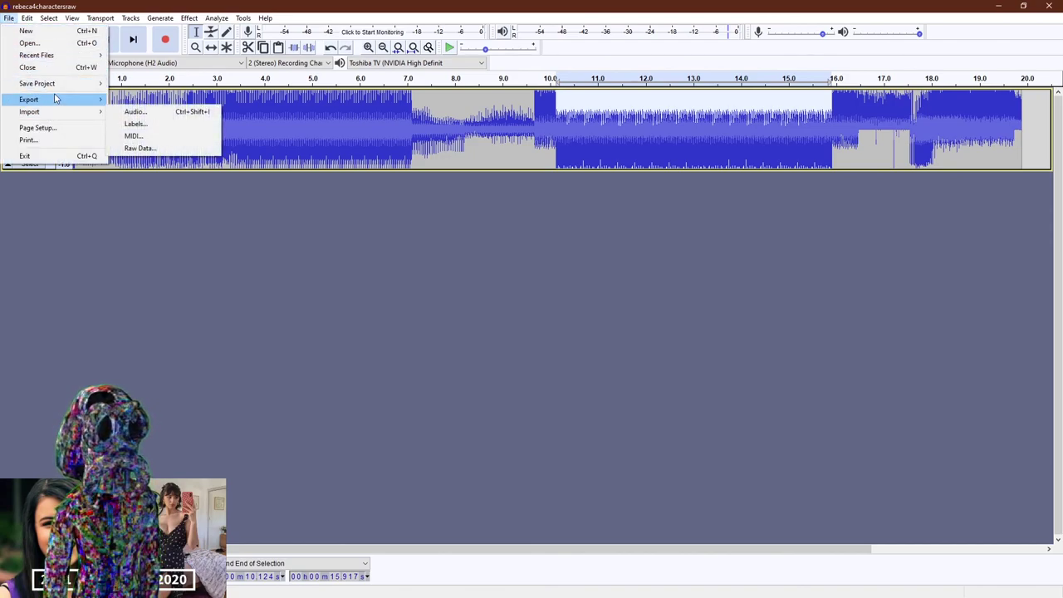
{"action": "left_click", "coordinate": [162, 136]}
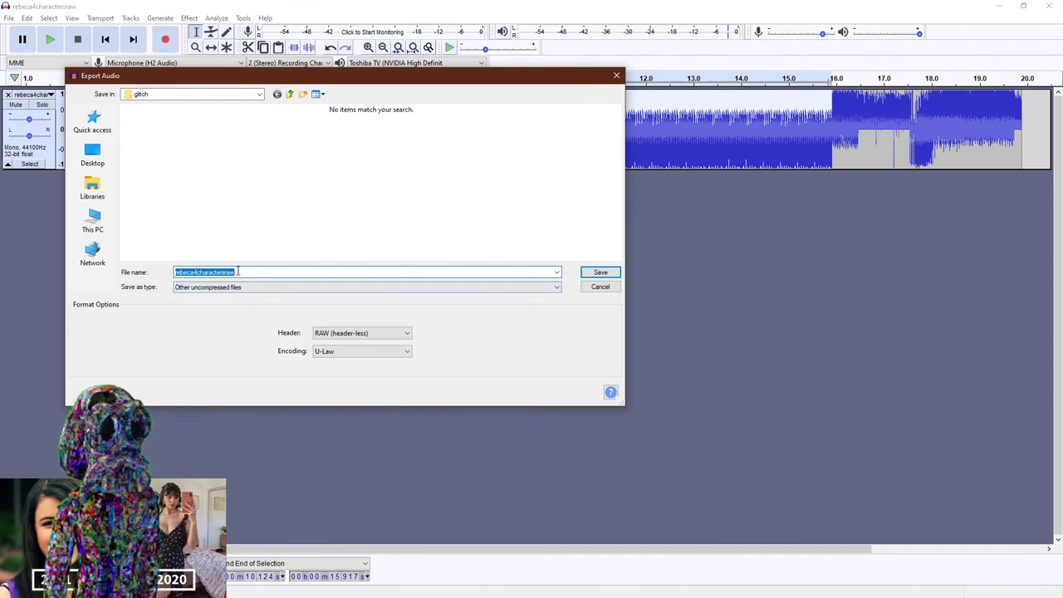
{"action": "left_click", "coordinate": [247, 275]}
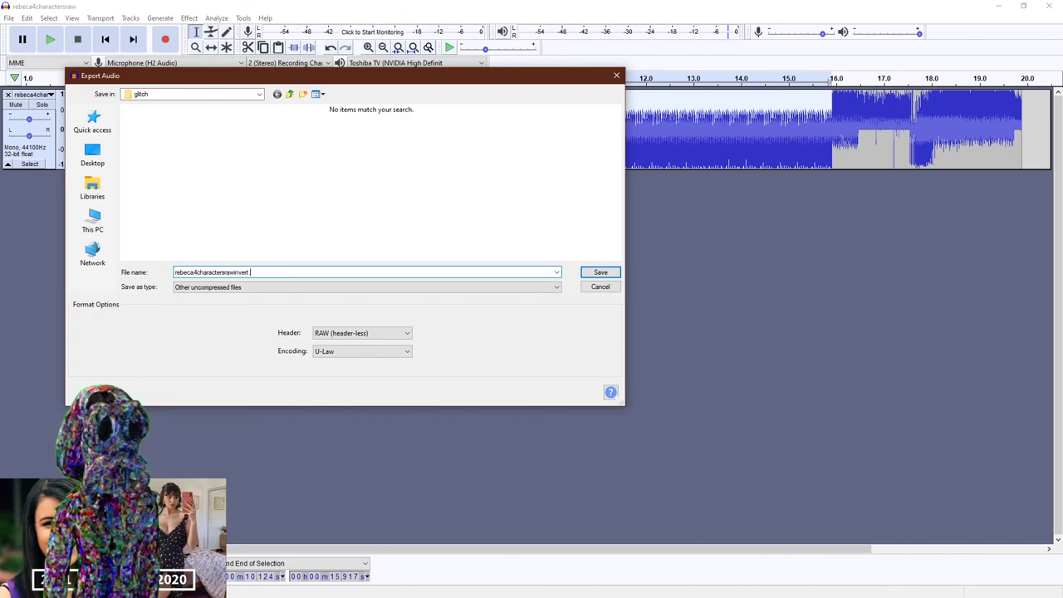
{"action": "type", "text": "invert.tiff"}
{"action": "key", "text": "Return"}
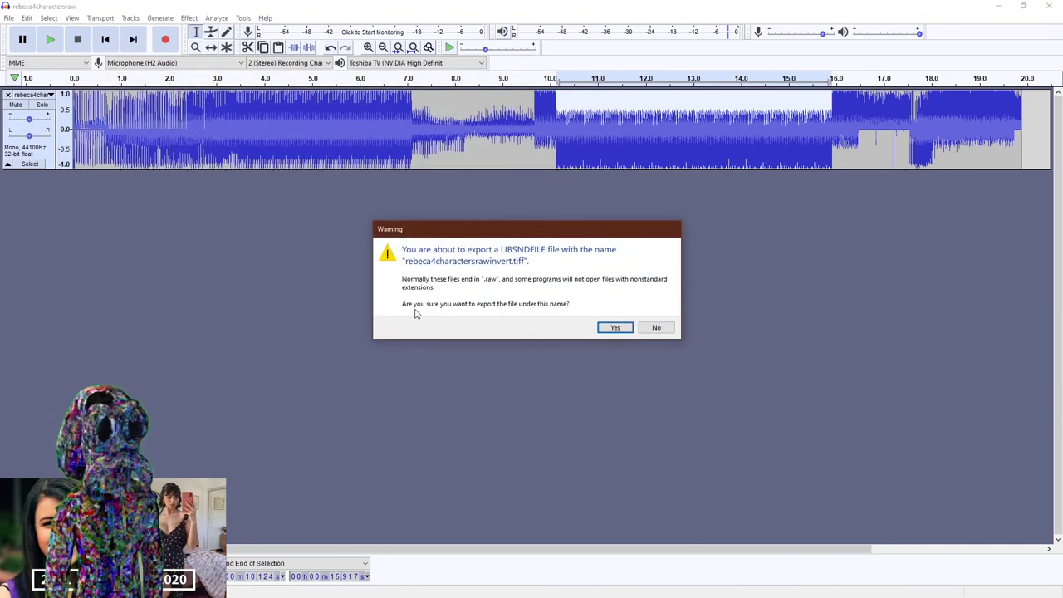
{"action": "left_click", "coordinate": [617, 328]}
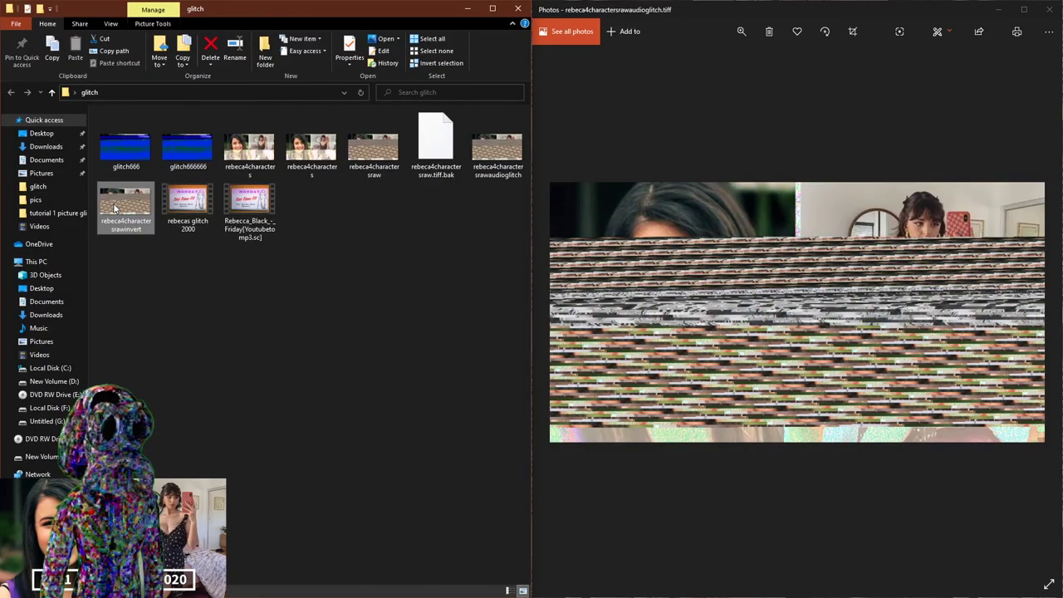
Open rebeca4charactersrawinvert from the glitch folder in a maximized image viewer and examine the inverted band up close.
{"action": "double_click", "coordinate": [115, 207]}
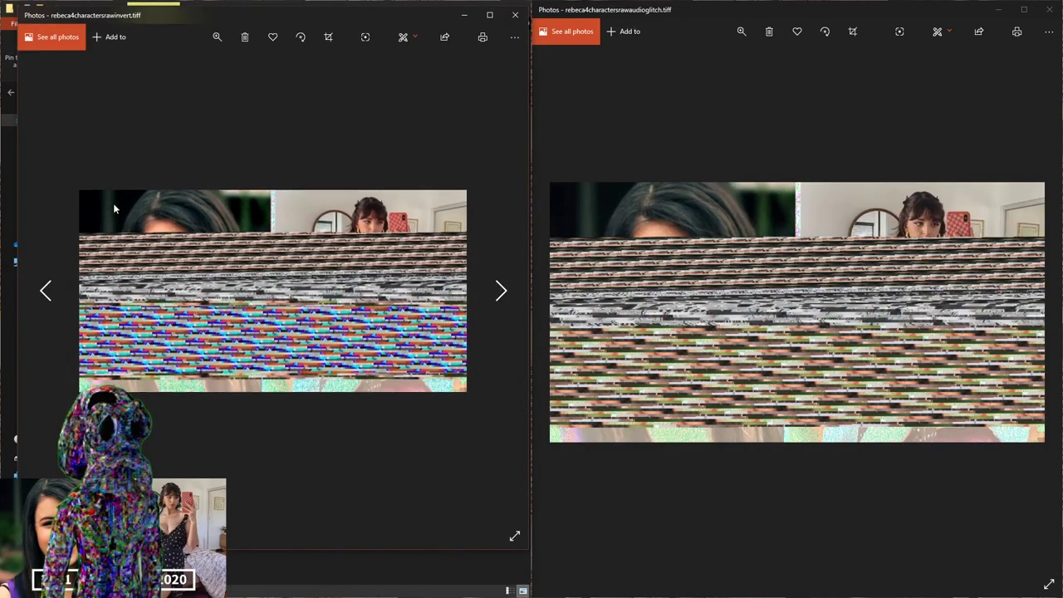
{"action": "left_click", "coordinate": [495, 18]}
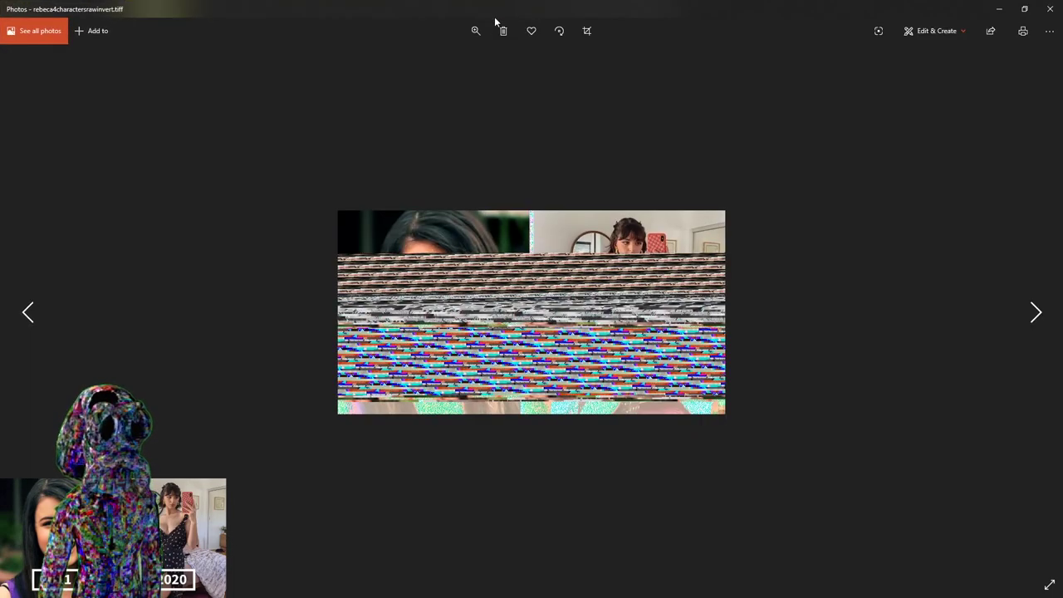
{"action": "scroll", "coordinate": [550, 365], "scroll_direction": "up", "scroll_amount": 5}
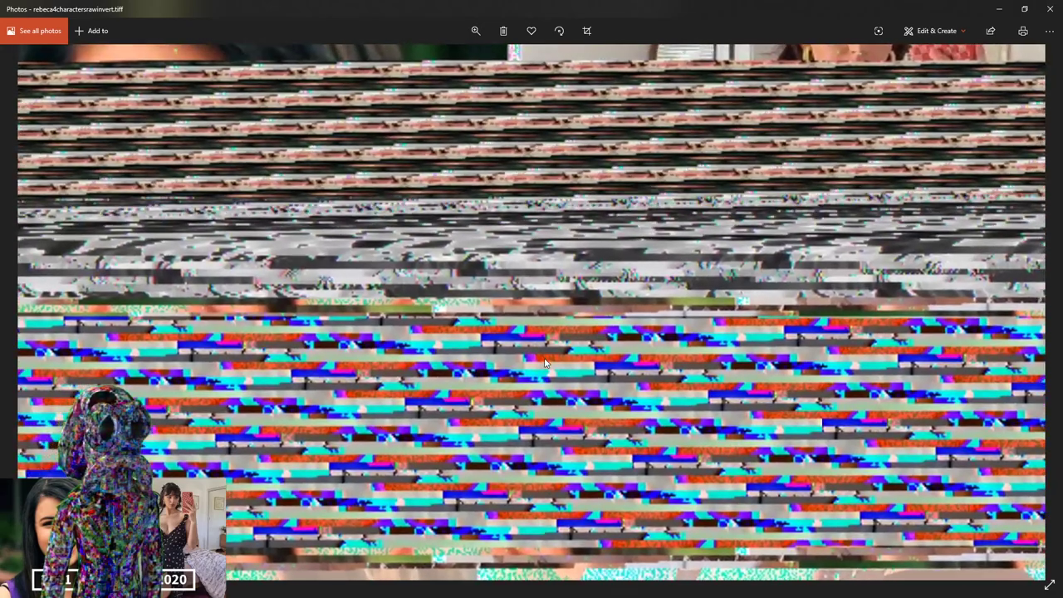
{"action": "scroll", "coordinate": [546, 406], "scroll_direction": "down", "scroll_amount": 4}
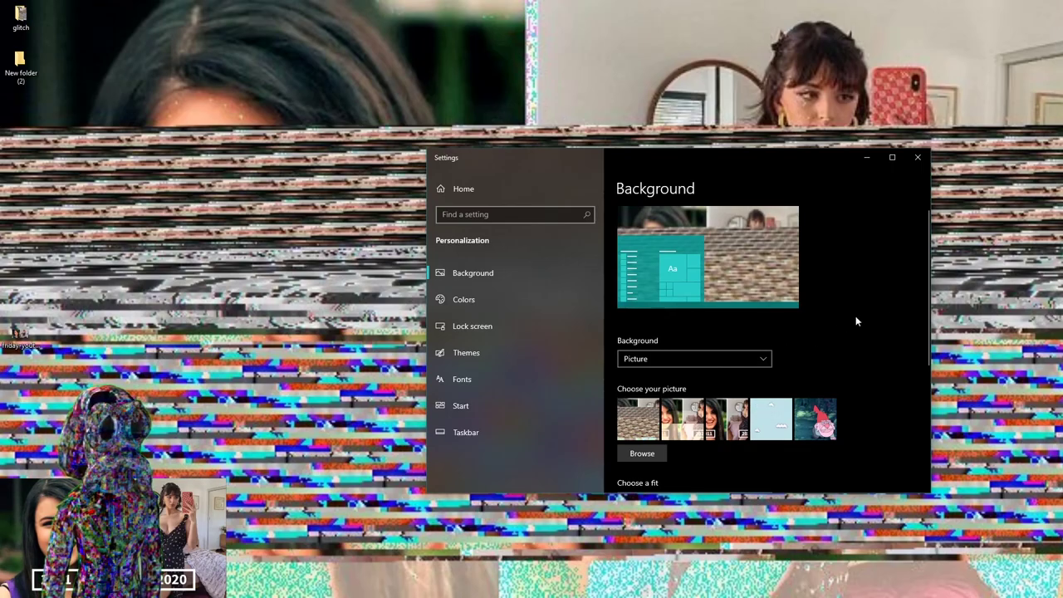
In the Windows Background settings, try the Stretch fit for the glitched desktop wallpaper.
{"action": "scroll", "coordinate": [821, 310], "scroll_direction": "down", "scroll_amount": 5}
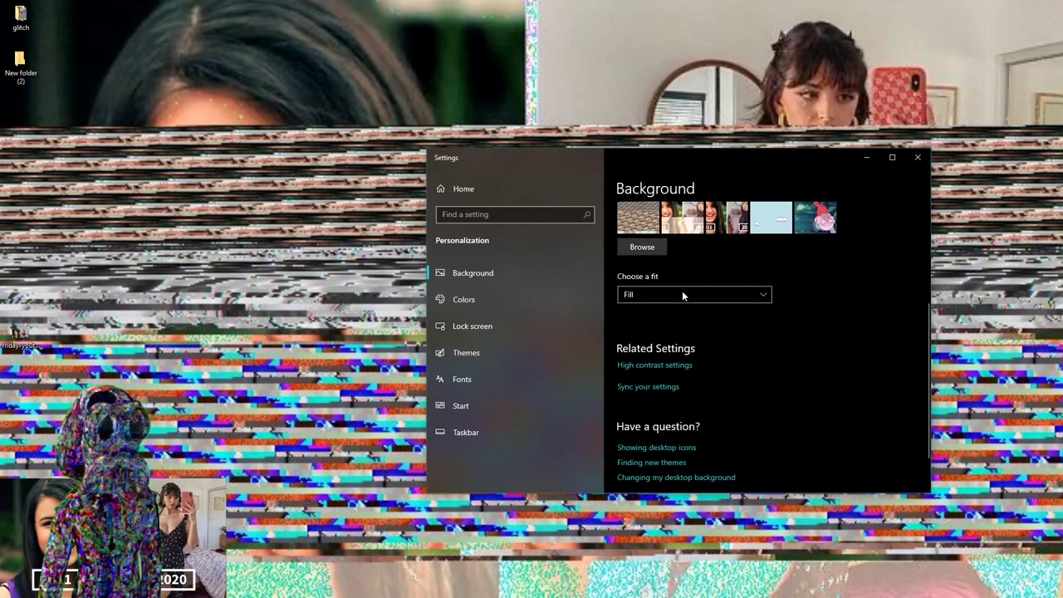
{"action": "left_click", "coordinate": [652, 296]}
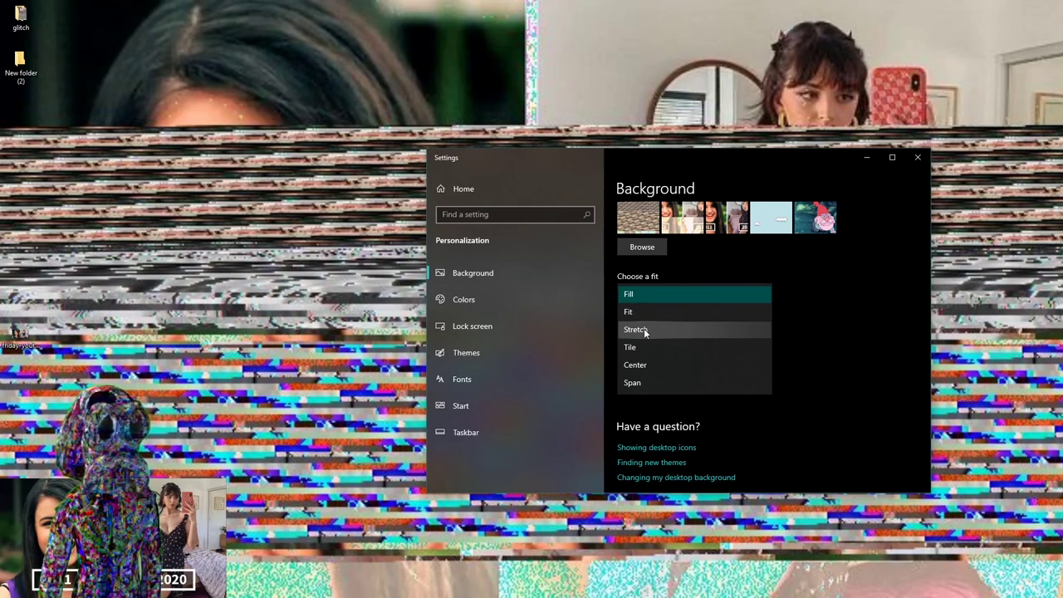
{"action": "left_click", "coordinate": [645, 331]}
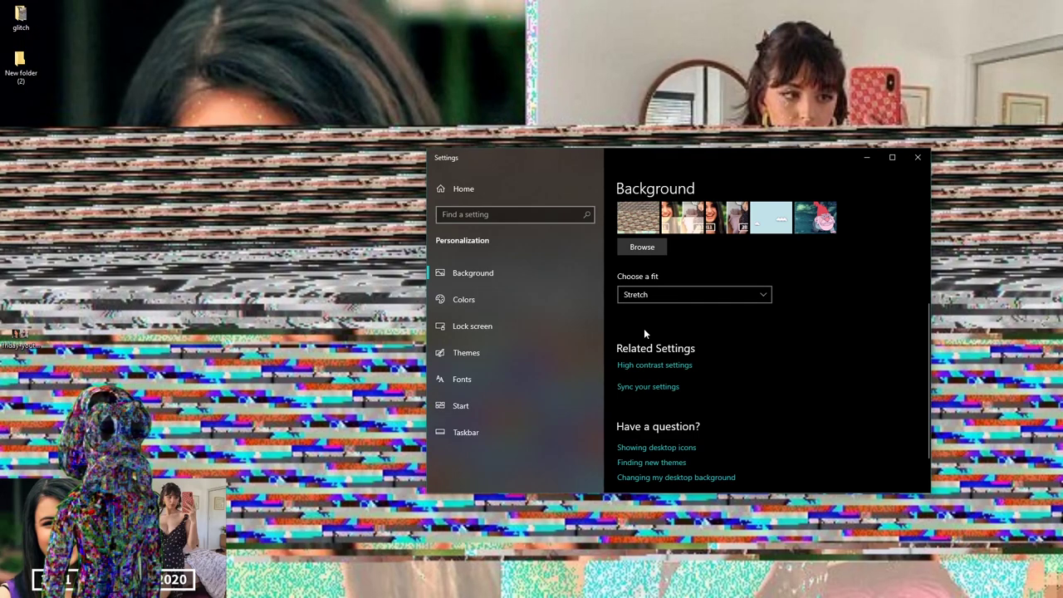
Set the desktop background's fit to Tile and close the Settings window.
{"action": "left_click", "coordinate": [645, 295]}
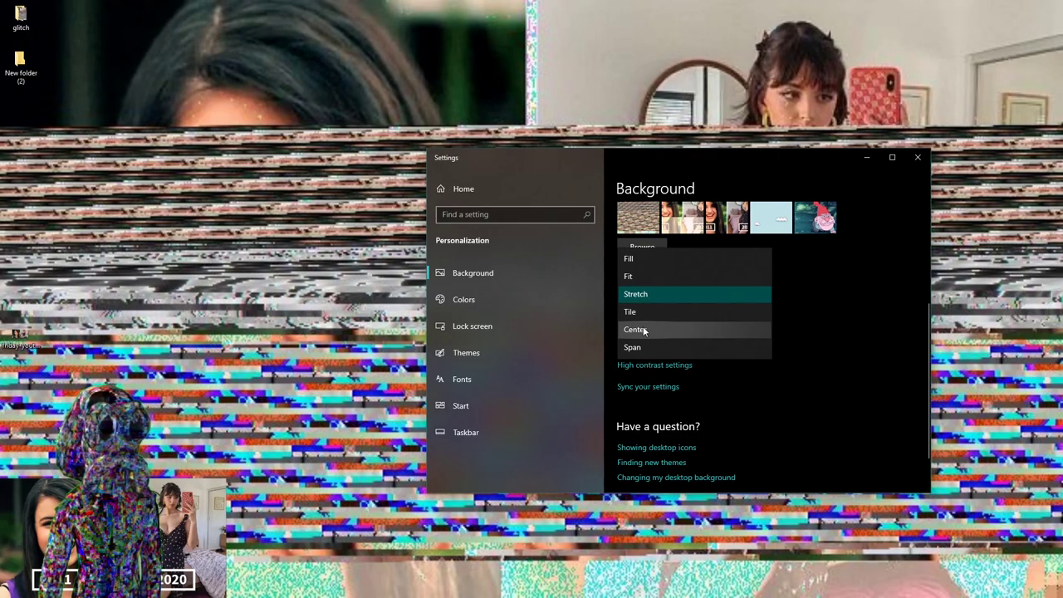
{"action": "left_click", "coordinate": [643, 312]}
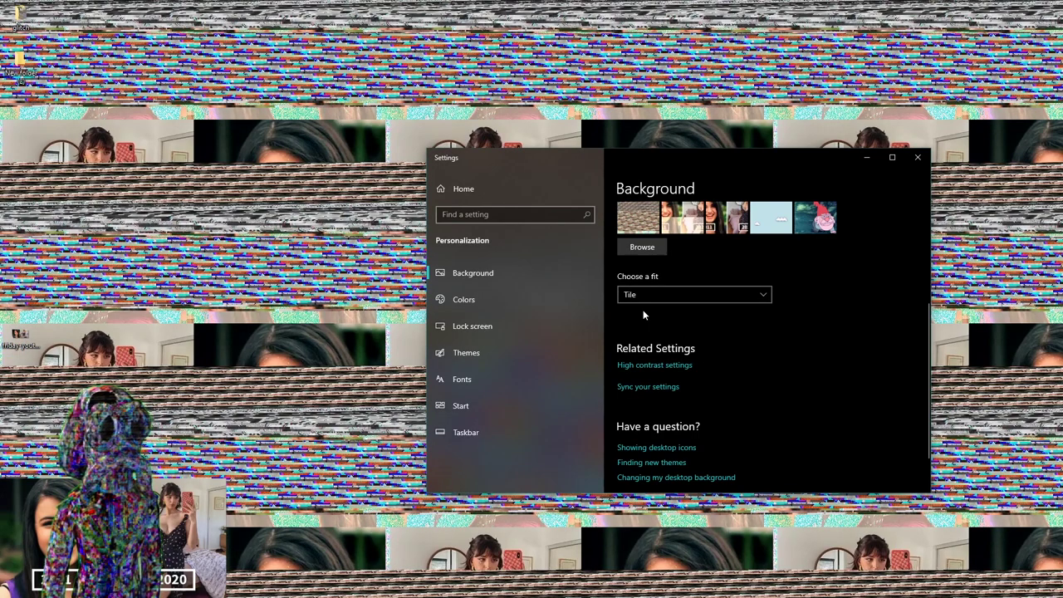
{"action": "left_click", "coordinate": [917, 157]}
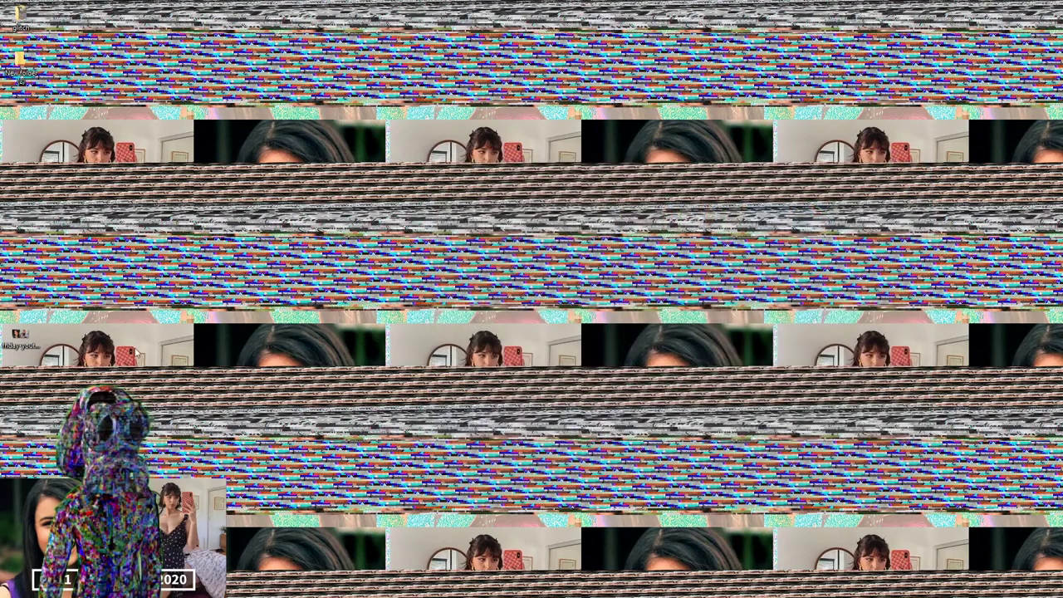